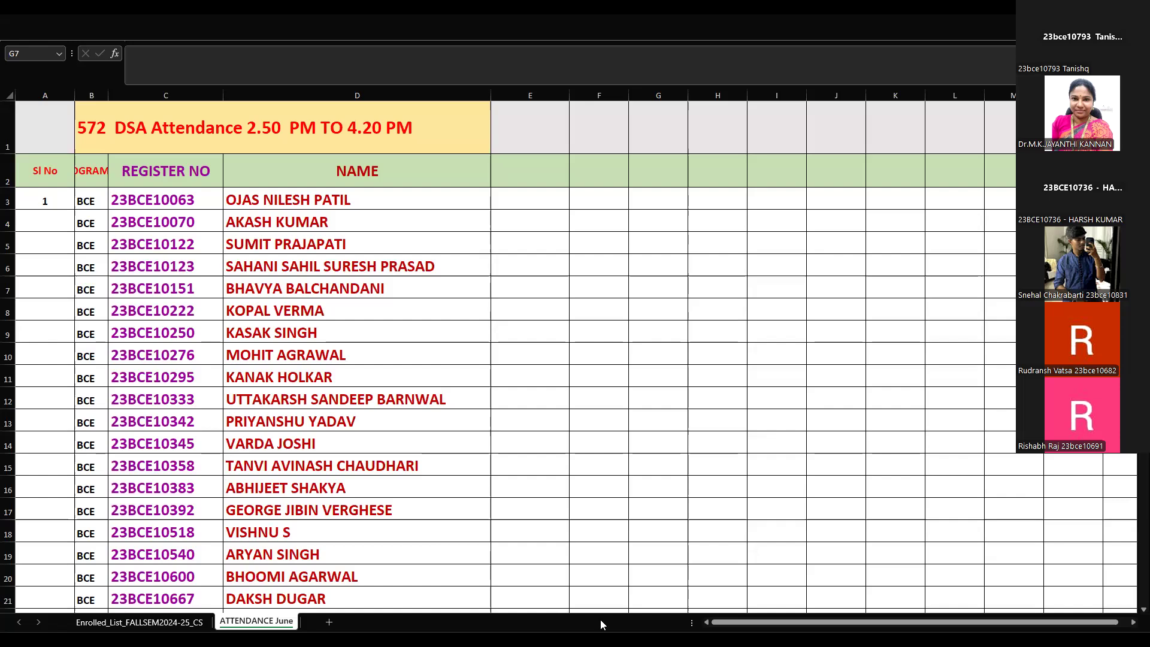
# Switch to the 573 enrolled-list workbook and enter p in cells I15 and E20 of the attendance sheet
pyautogui.click(509, 27)
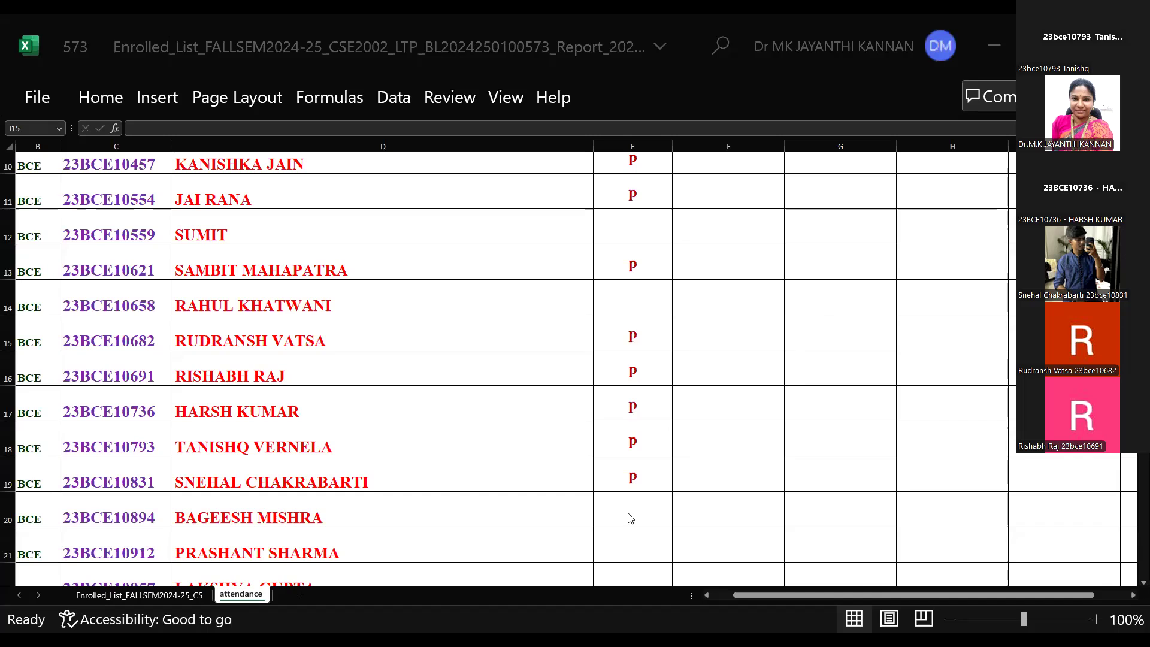
pyautogui.write('p')
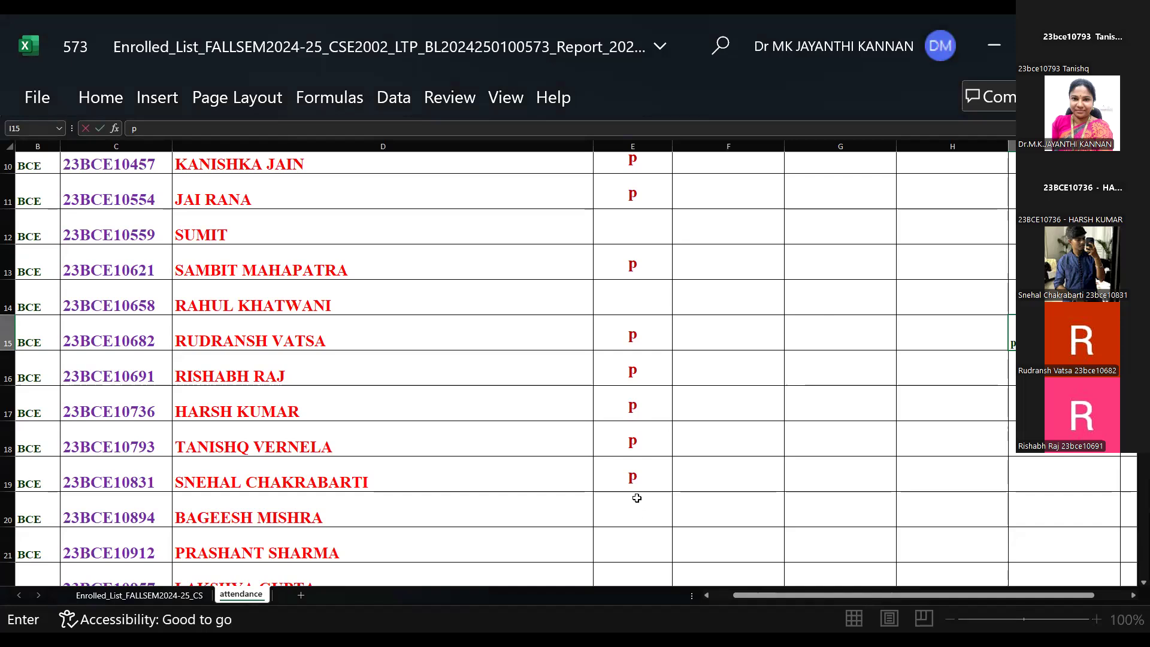
pyautogui.click(632, 512)
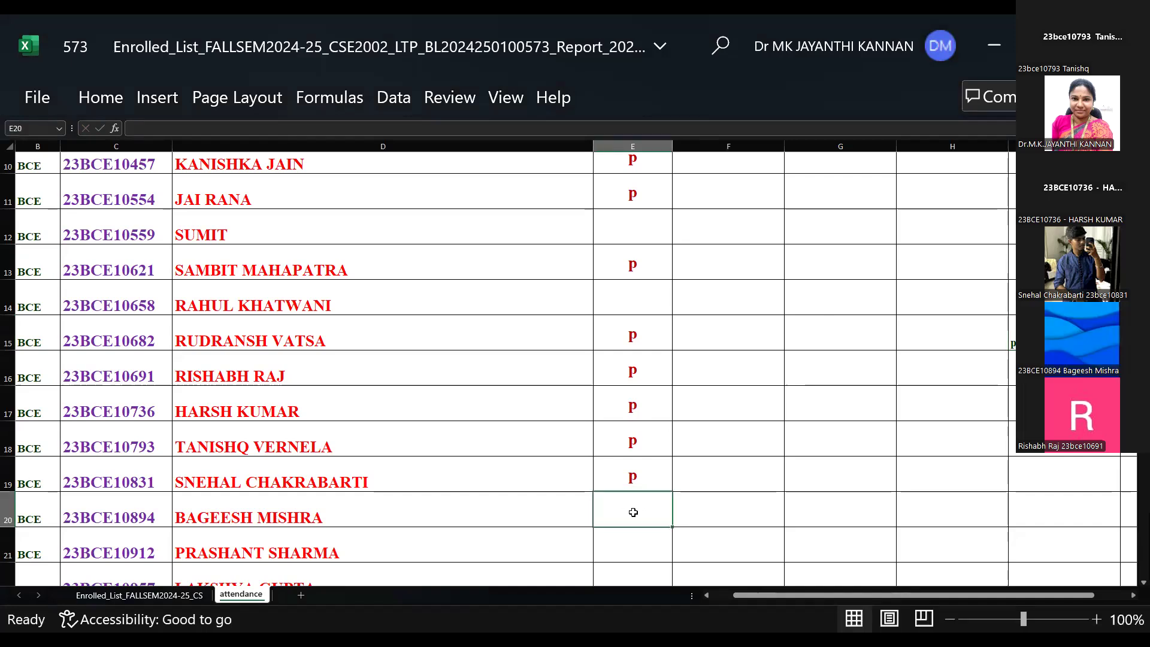
pyautogui.write('p')
pyautogui.scroll(-3, 633, 473)
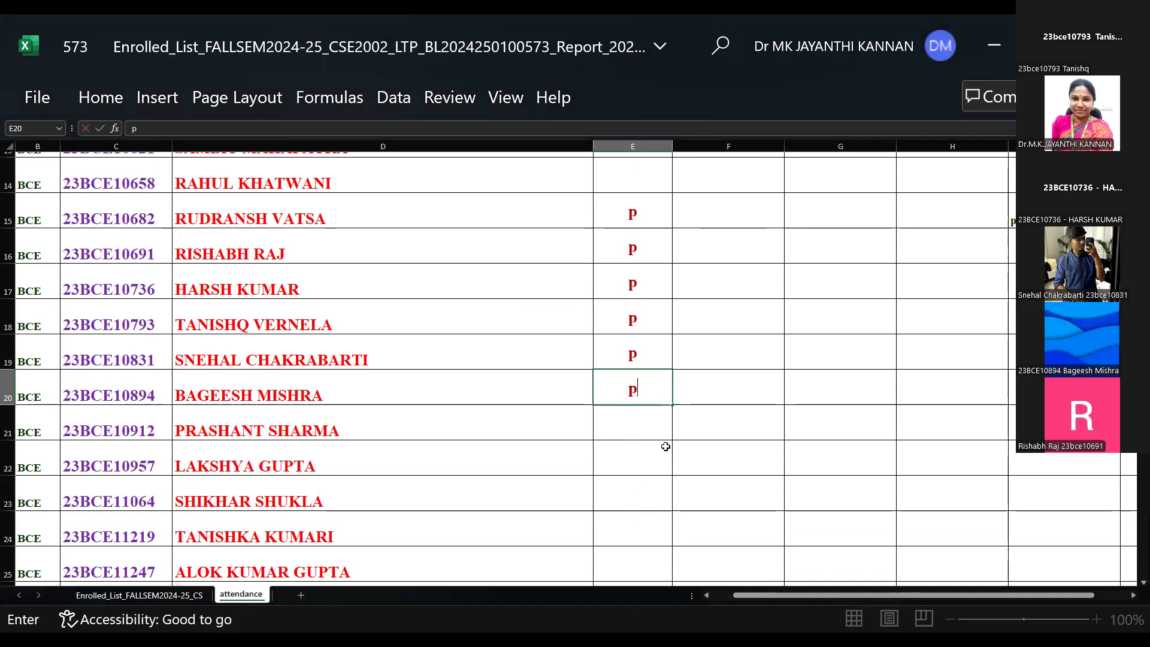
pyautogui.scroll(-1, 659, 443)
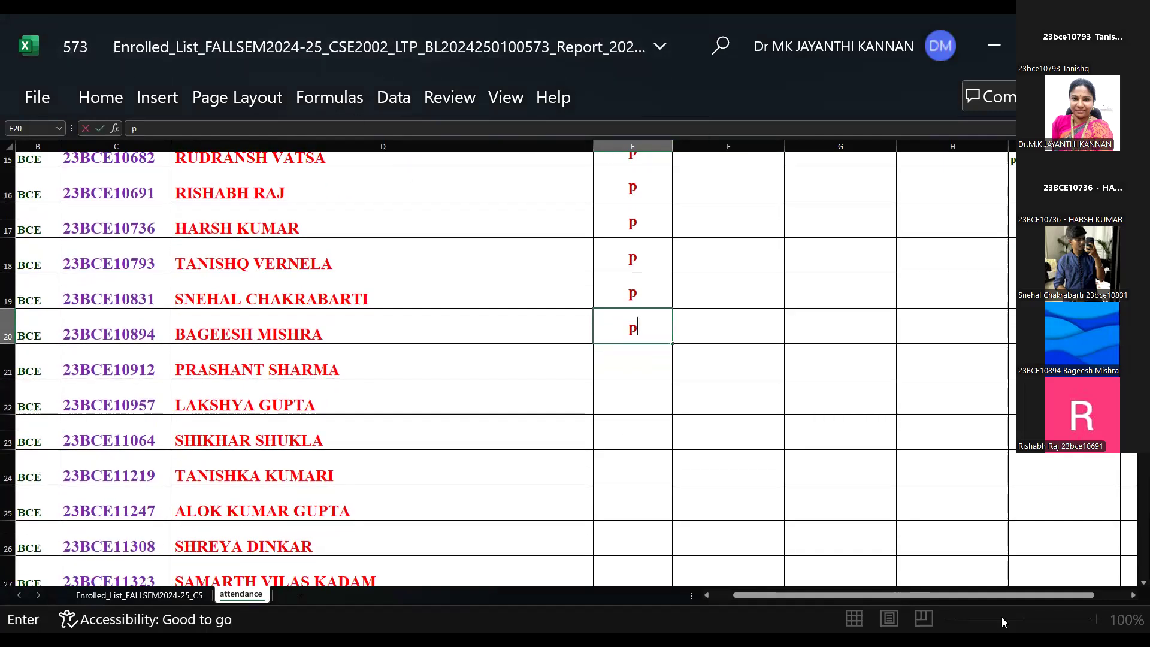
pyautogui.click(724, 446)
# Enlarge the attendance sheet to 140% and narrow the NAME column to sit close to the student names
pyautogui.click(1096, 619)
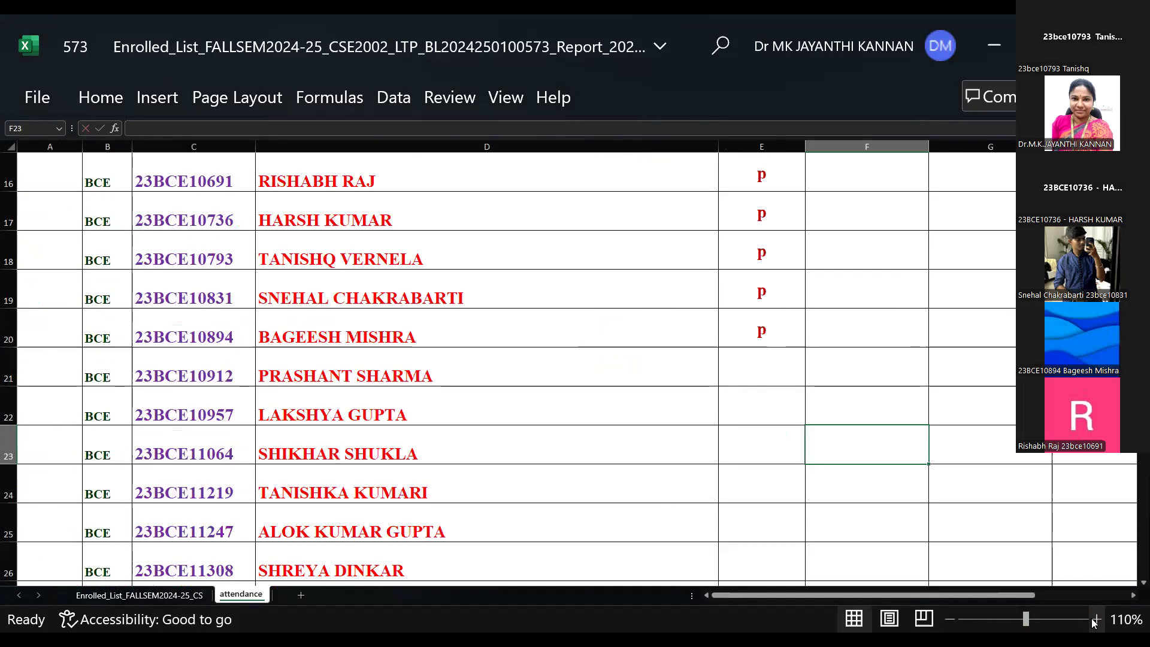
pyautogui.click(1096, 619)
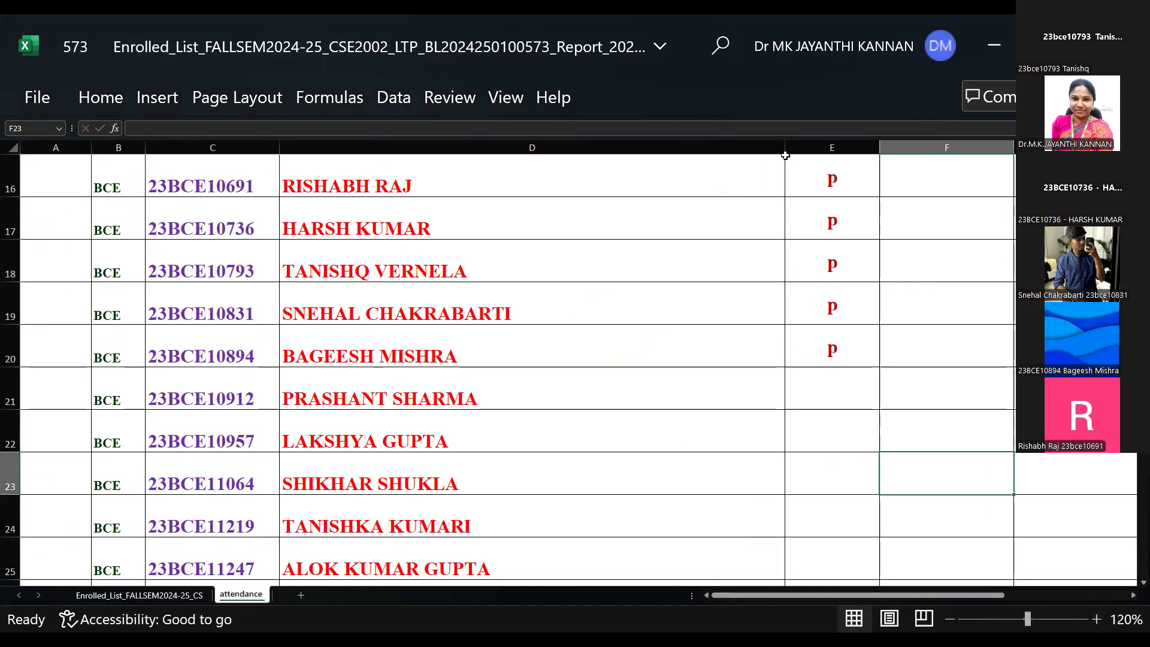
pyautogui.moveTo(785, 151); pyautogui.dragTo(568, 174)
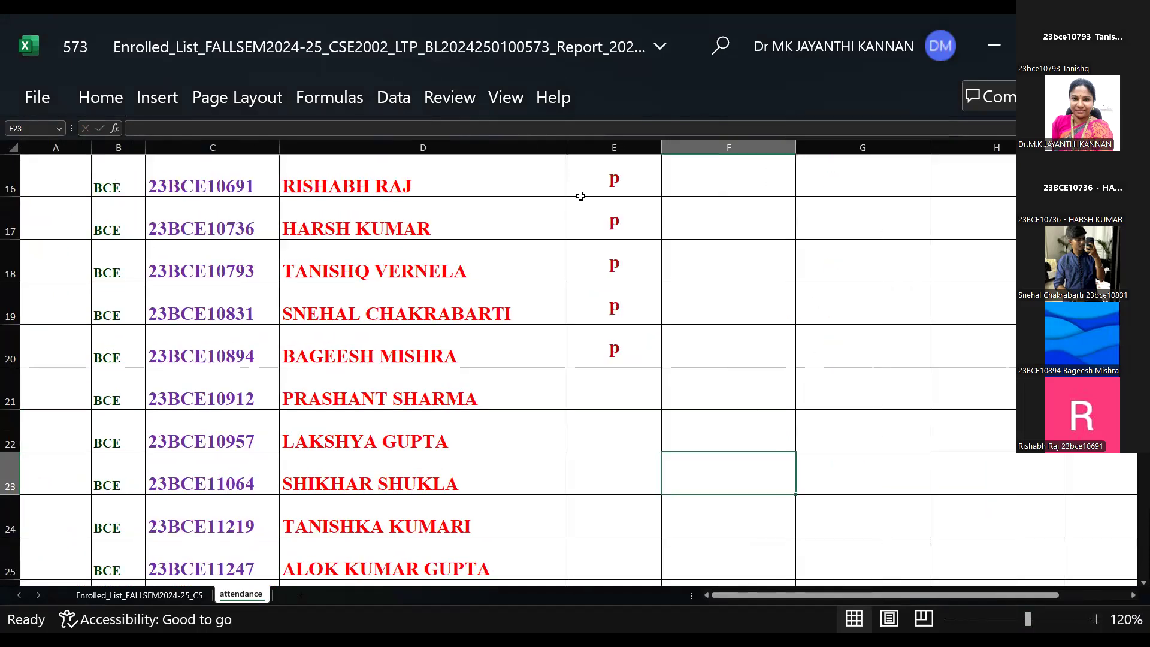
pyautogui.click(1096, 621)
pyautogui.click(1096, 620)
pyautogui.moveTo(567, 152); pyautogui.dragTo(541, 154)
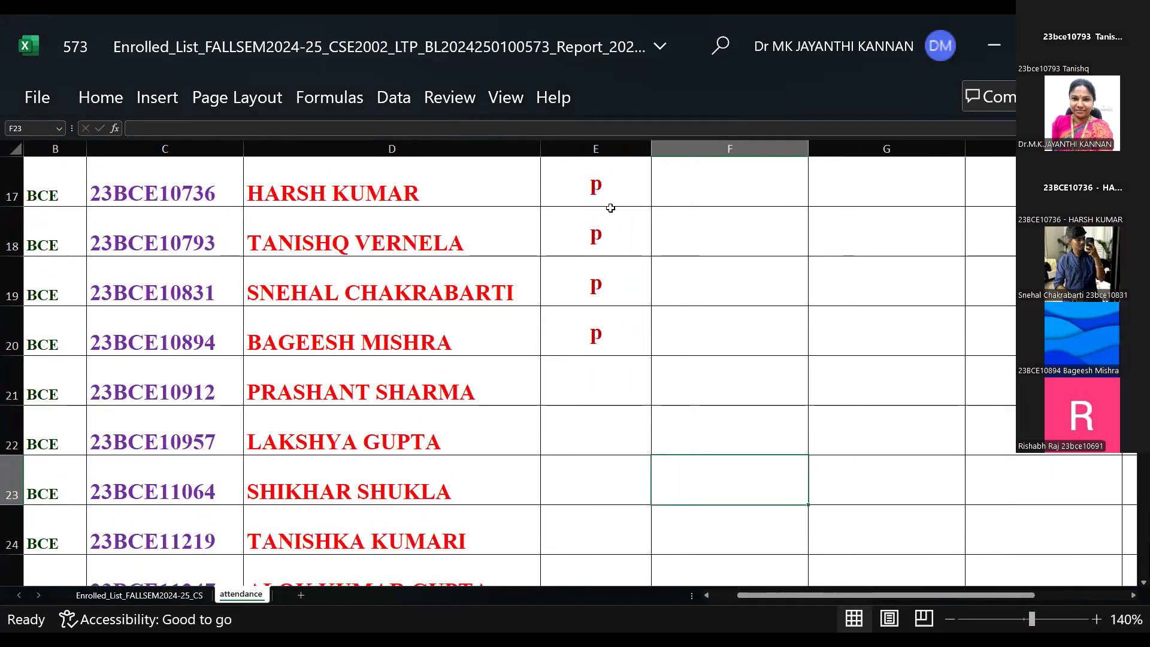
# Mark the students in rows 21 to 23 present by entering p in E21, E22 and E23
pyautogui.click(592, 381)
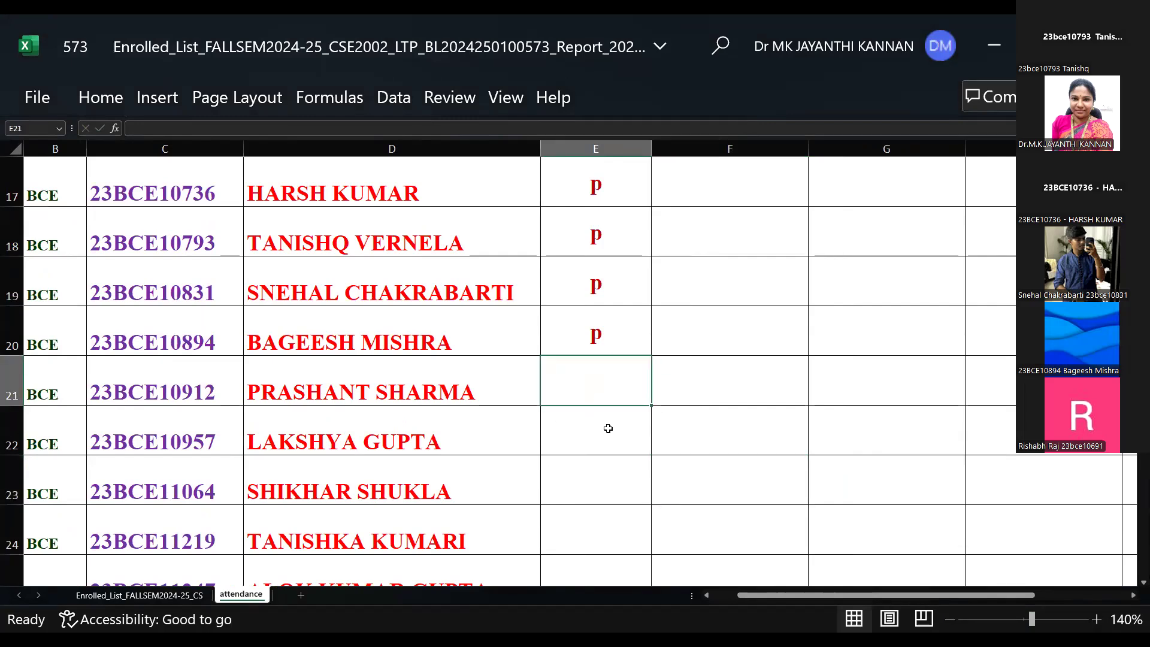
pyautogui.write('p')
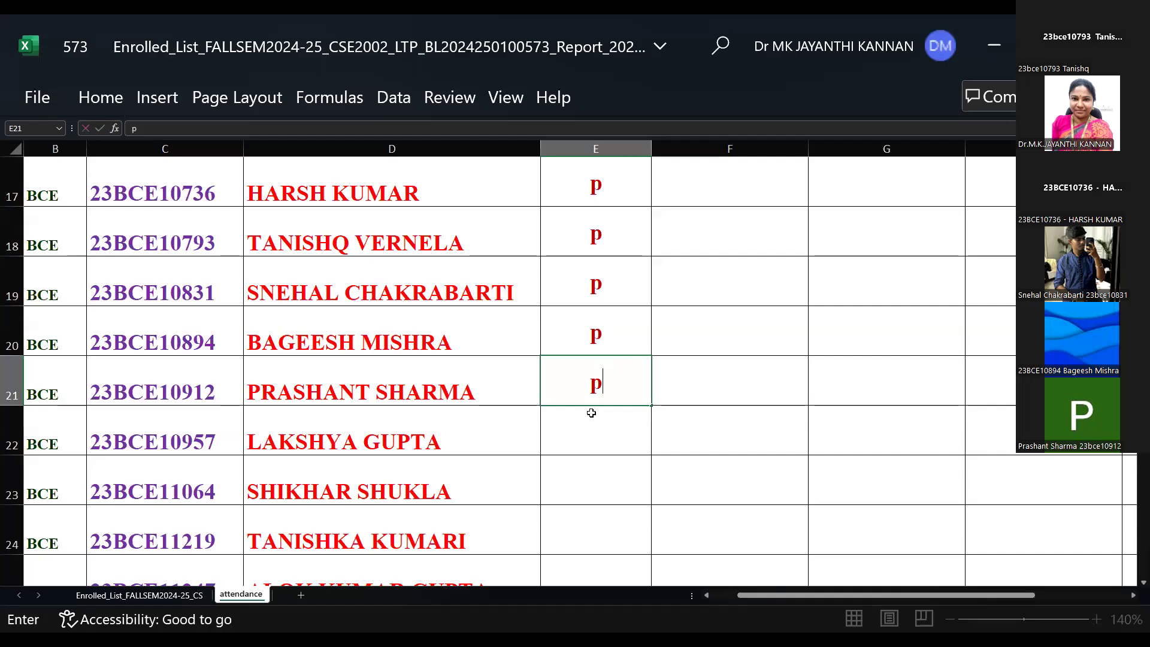
pyautogui.press('Return')
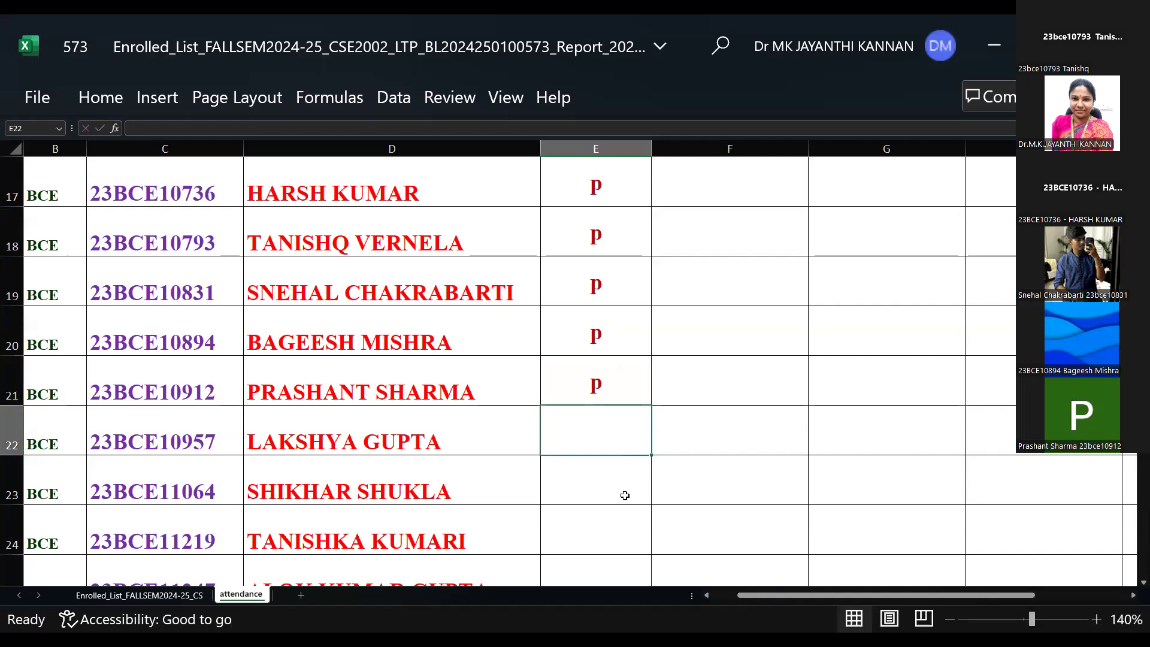
pyautogui.write('p')
pyautogui.press('Return')
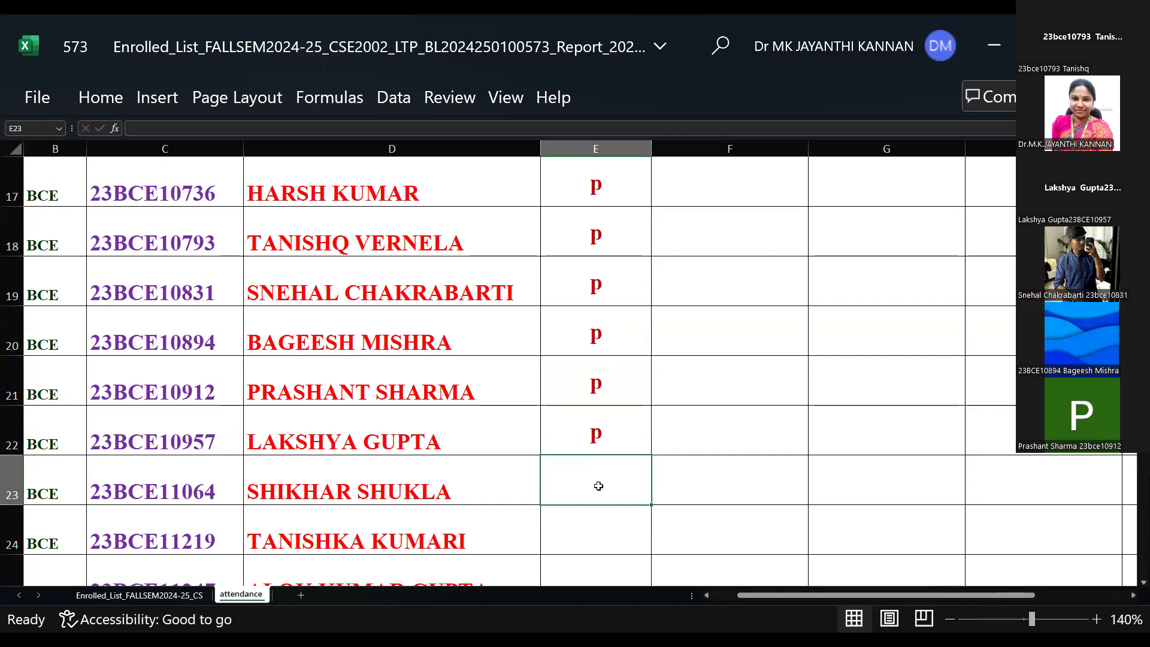
pyautogui.write('p')
pyautogui.press('Return')
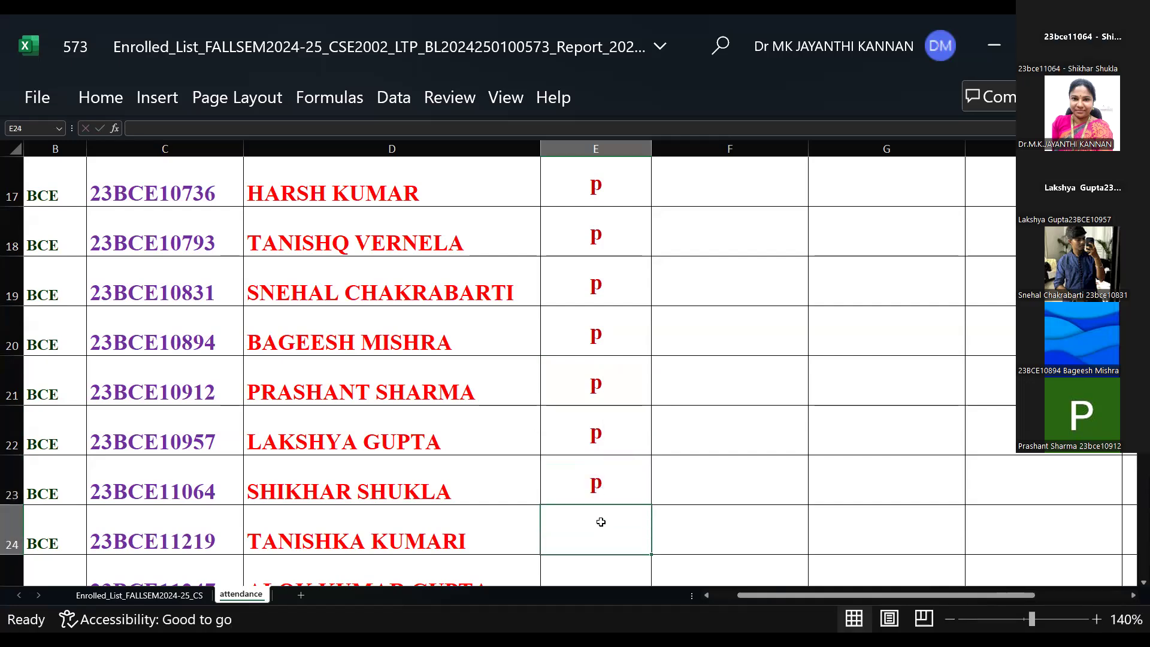
pyautogui.write('p')
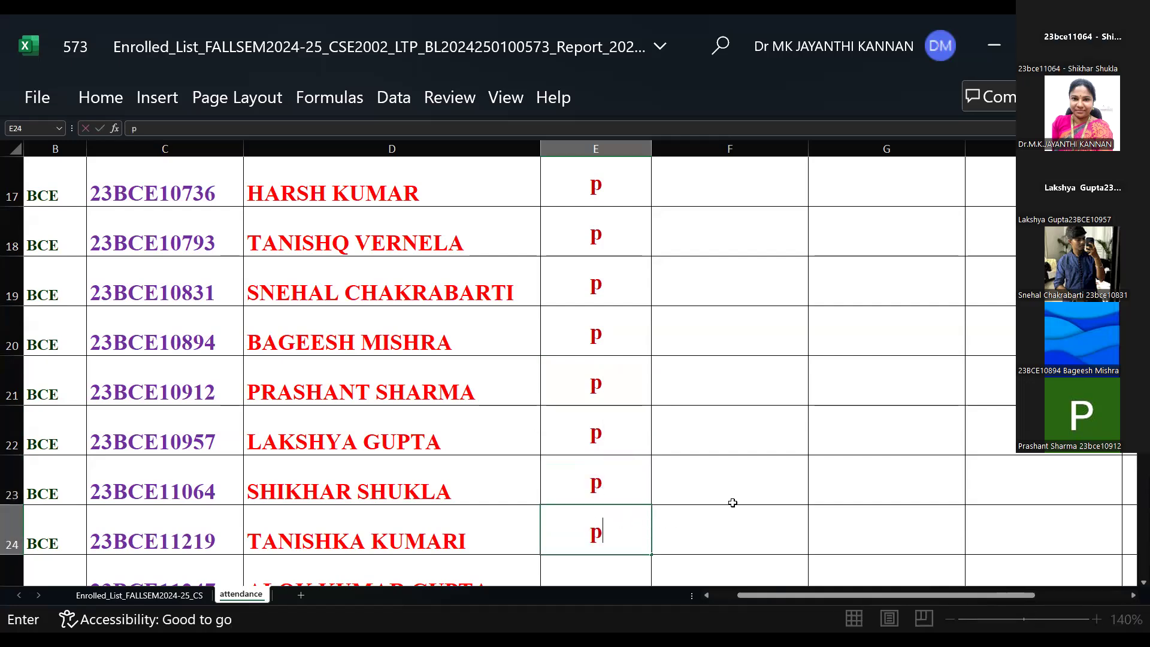
pyautogui.scroll(-3, 605, 323)
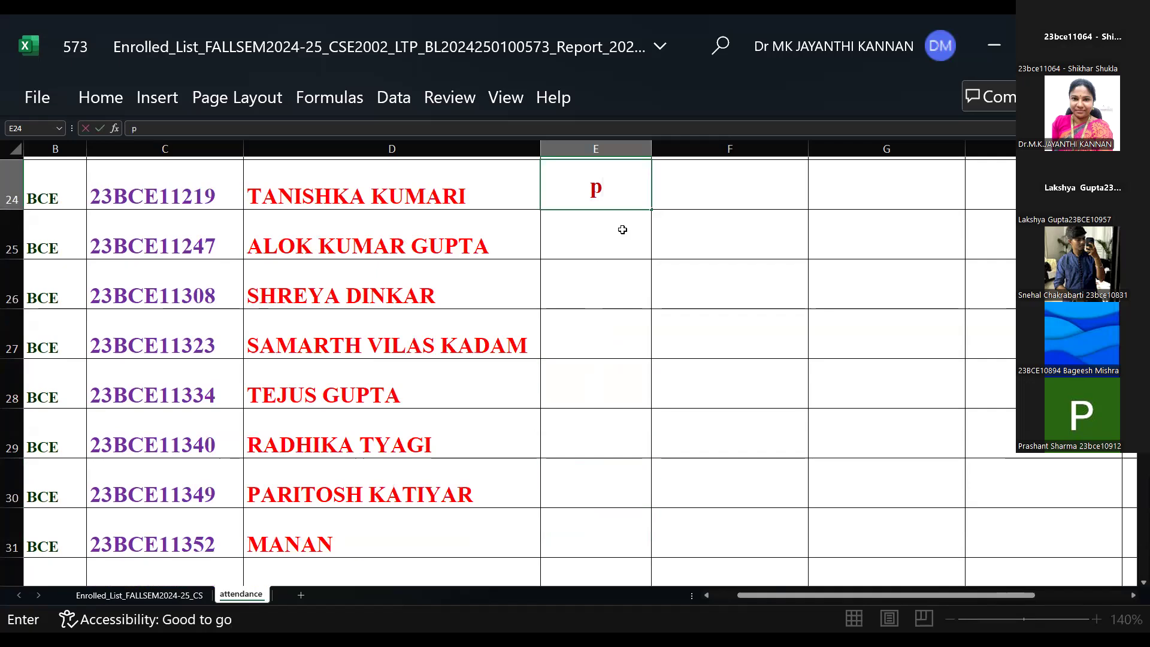
pyautogui.press('BackSpace')
pyautogui.click(611, 239)
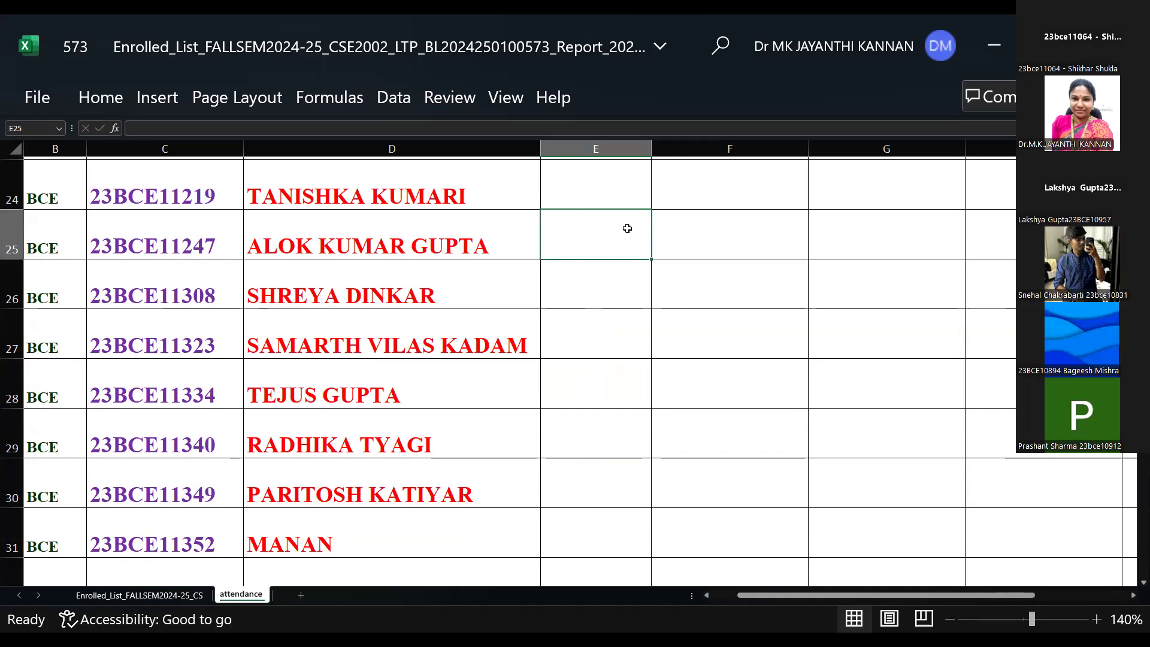
pyautogui.click(618, 279)
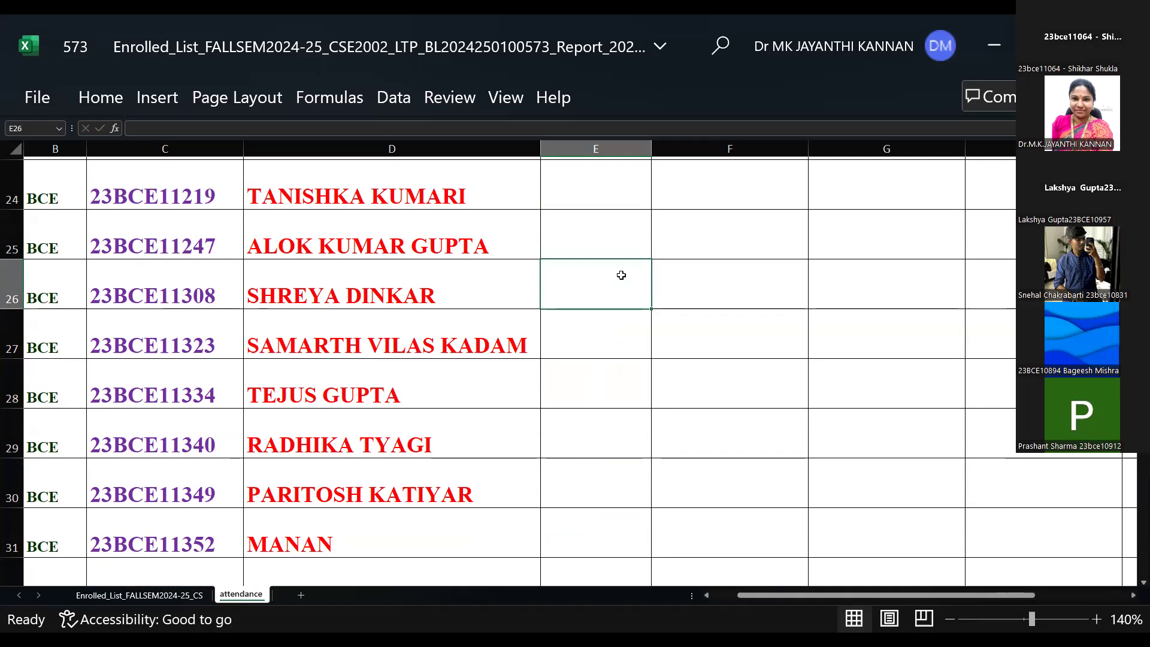
# Mark the students in rows 27 and 28 present by entering p in E27 and E28
pyautogui.click(591, 340)
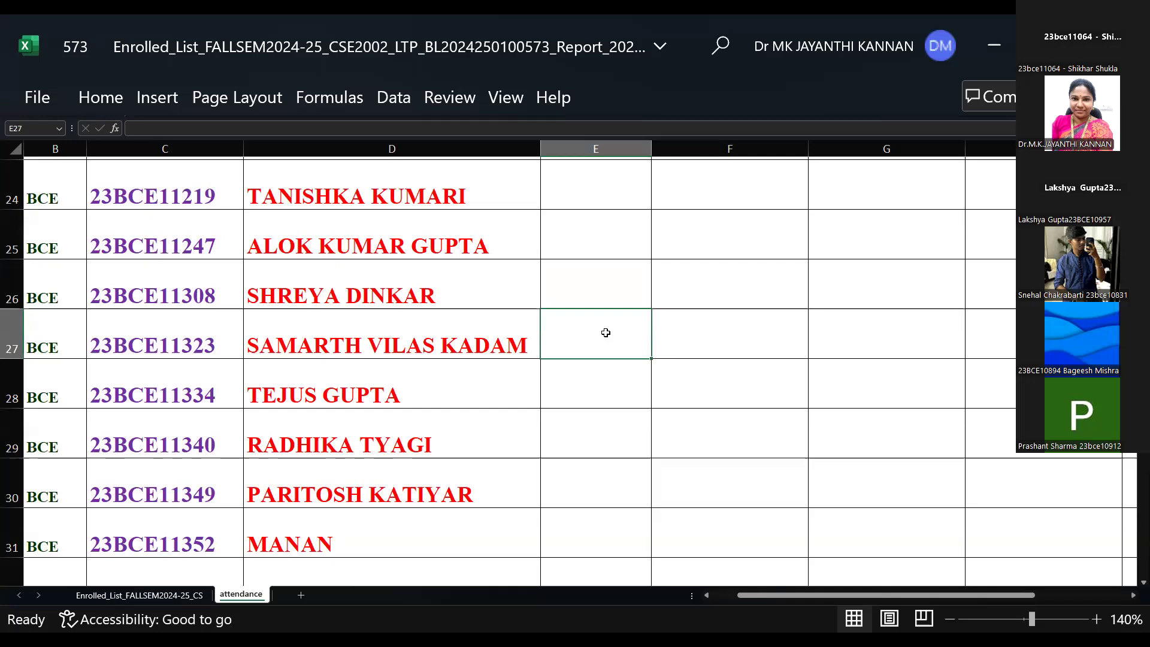
pyautogui.write('p')
pyautogui.click(579, 379)
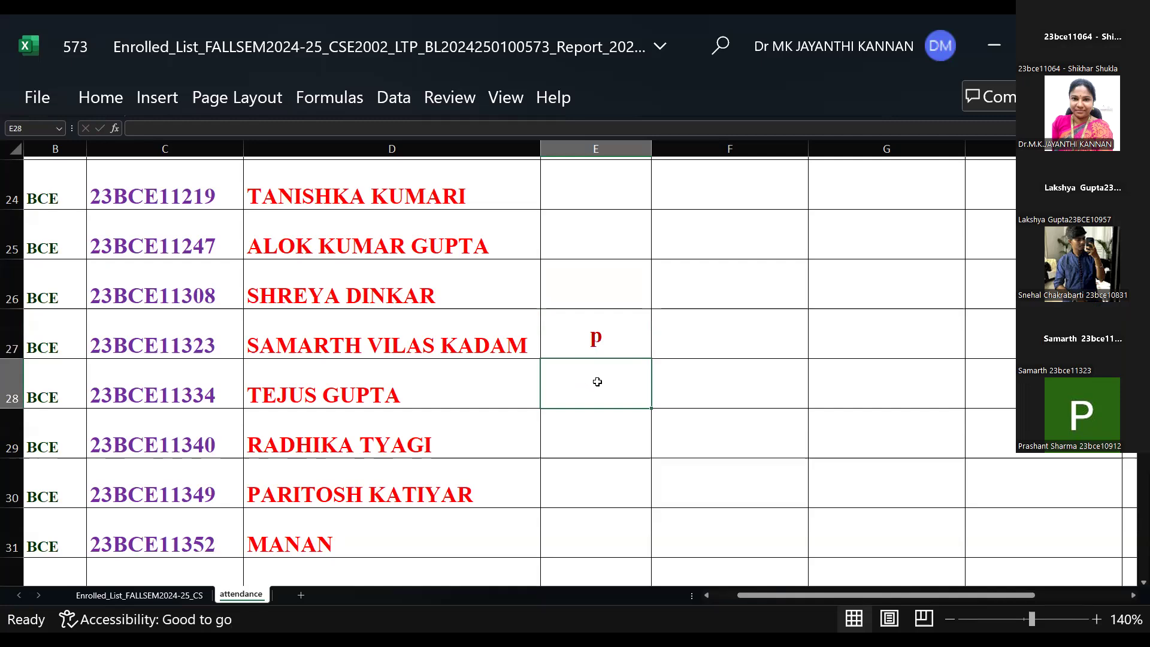
pyautogui.write('p')
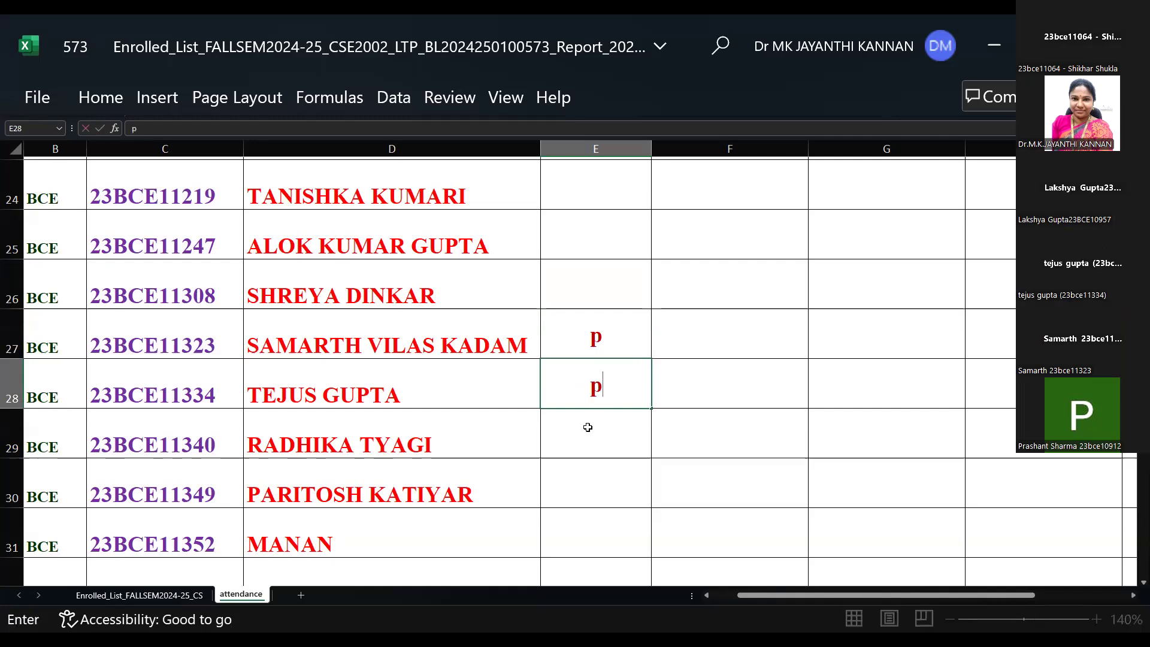
pyautogui.click(588, 427)
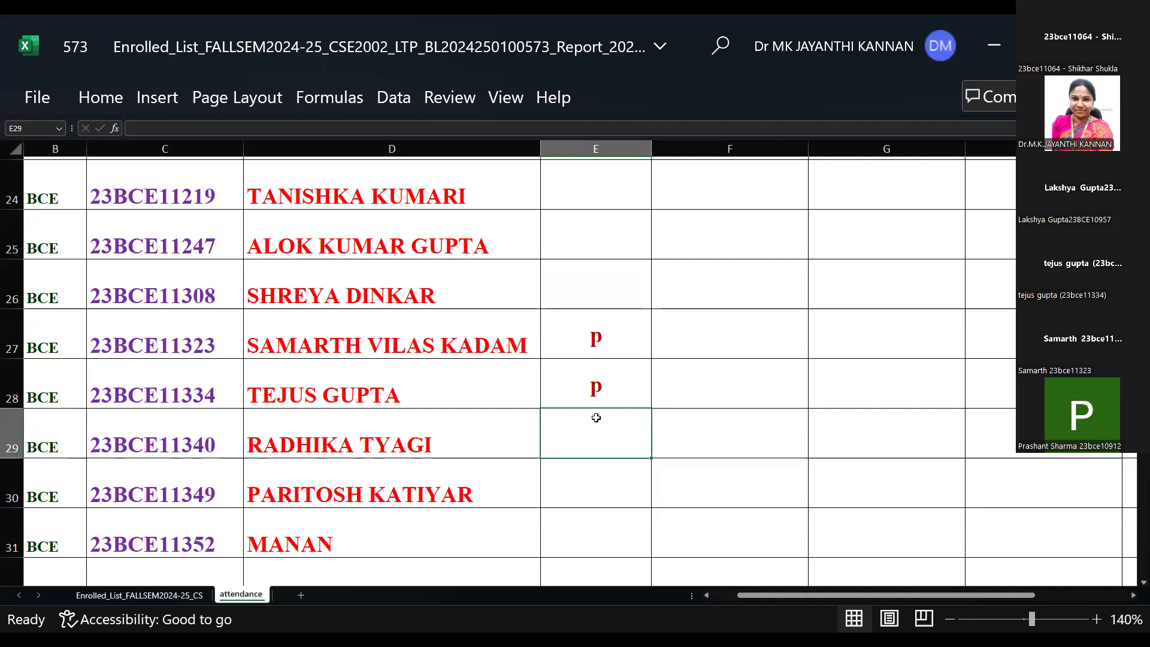
# Enter p in the SAT column for the students in rows 30, 31 and 33
pyautogui.click(589, 480)
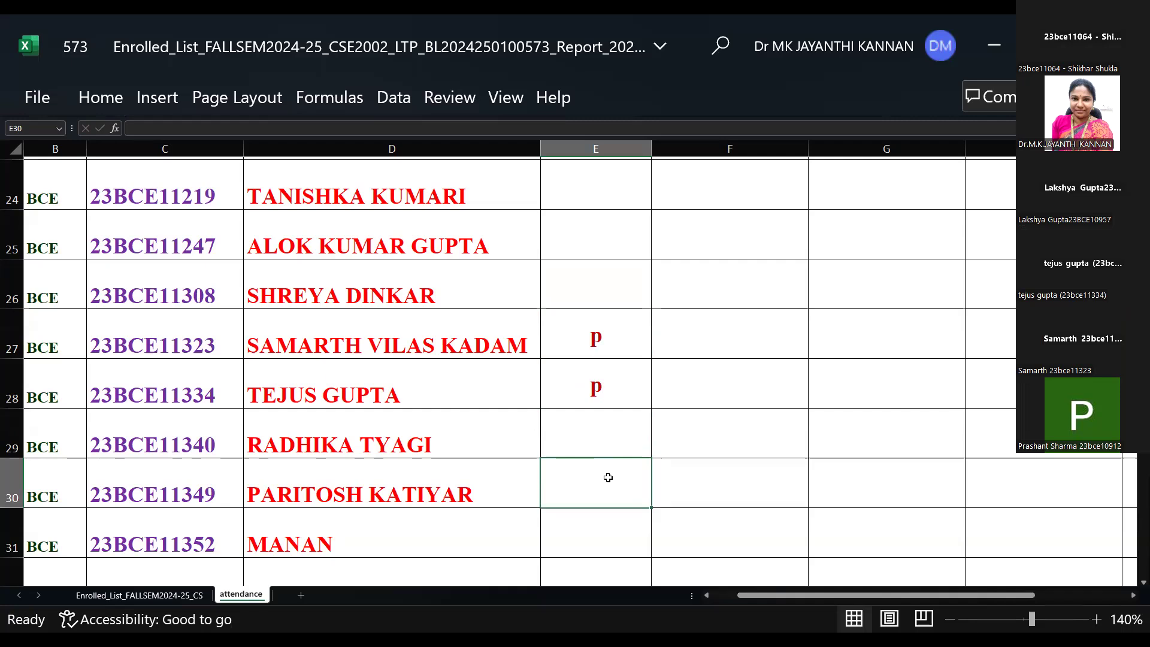
pyautogui.write('p')
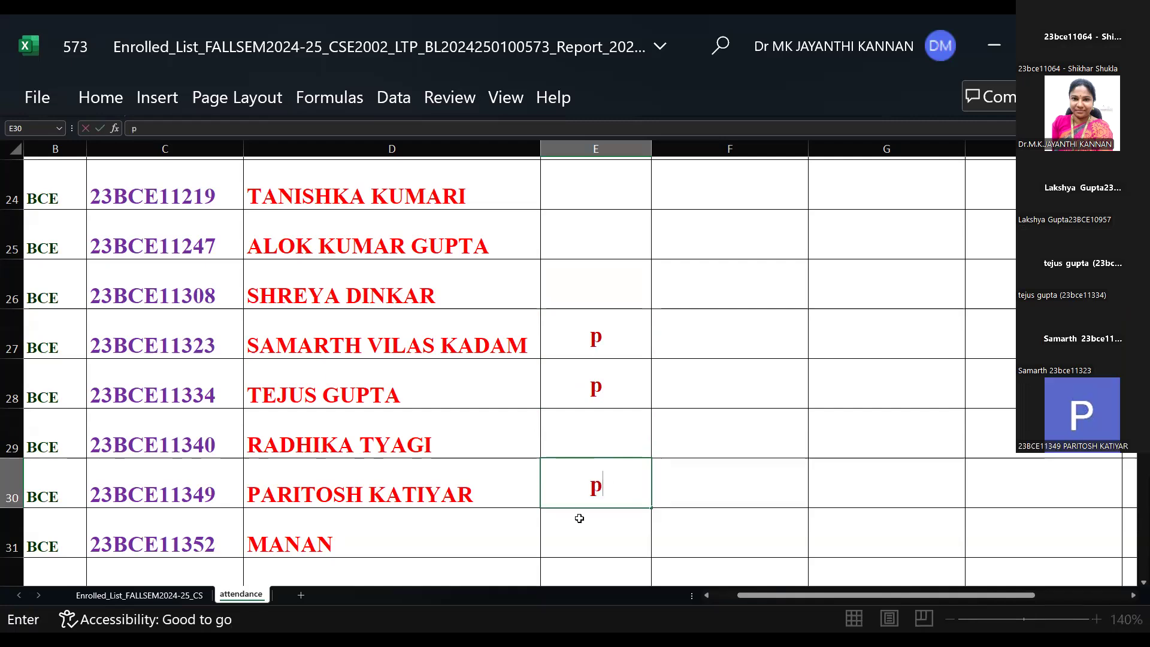
pyautogui.press('Return')
pyautogui.write('p')
pyautogui.scroll(-2, 693, 508)
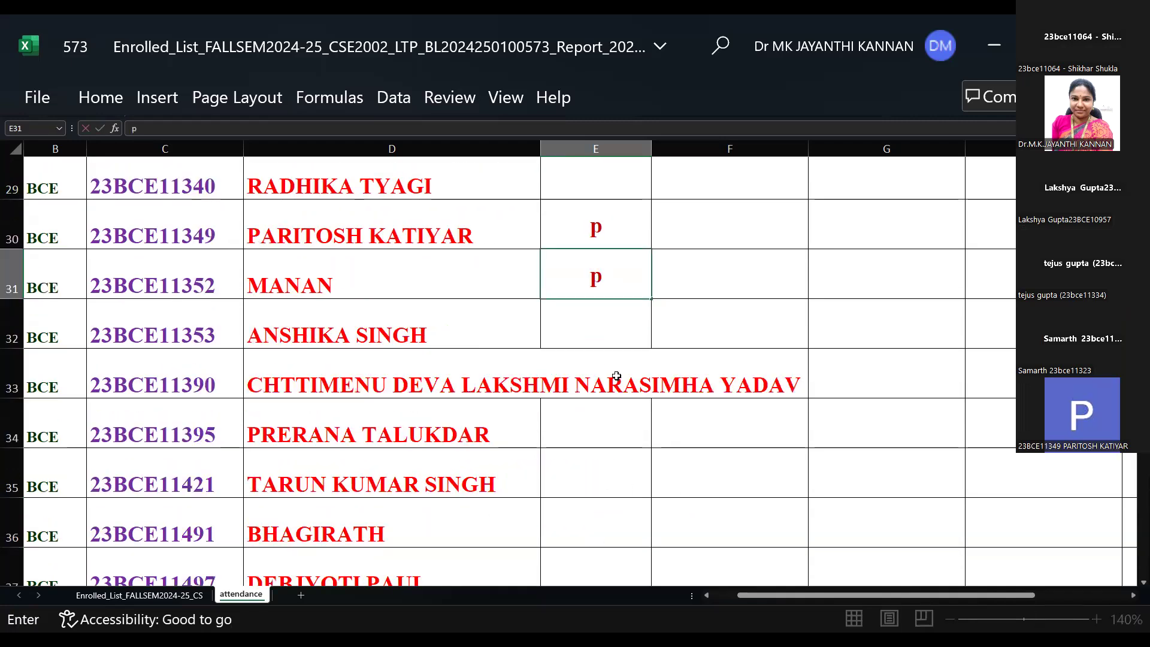
pyautogui.click(595, 367)
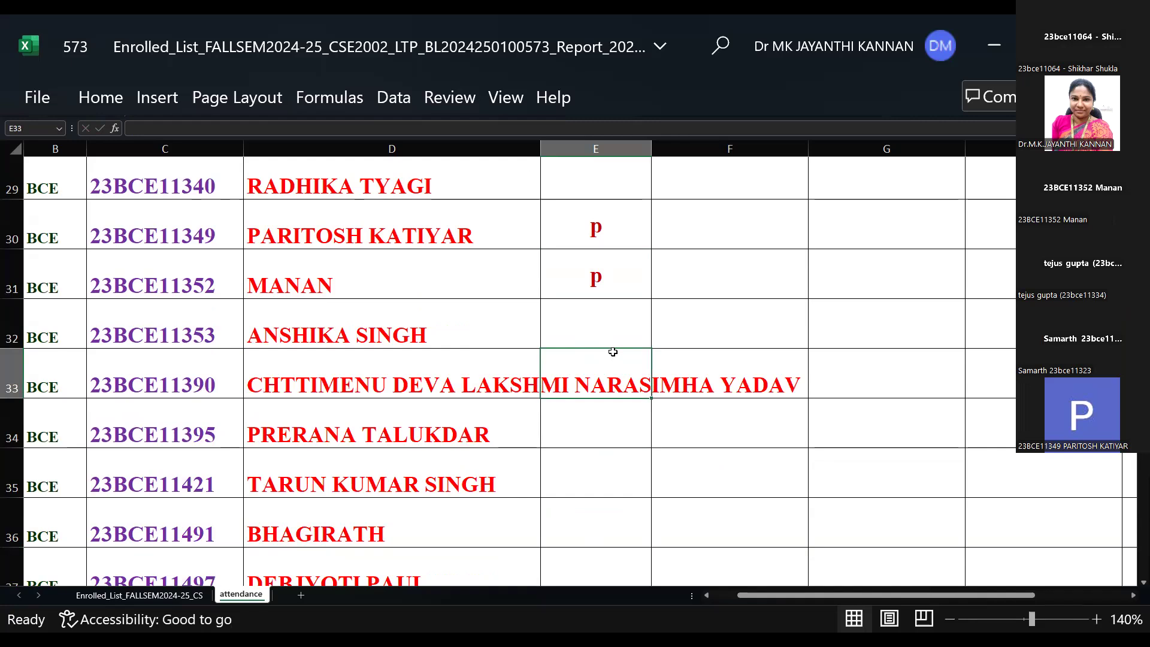
pyautogui.write('p')
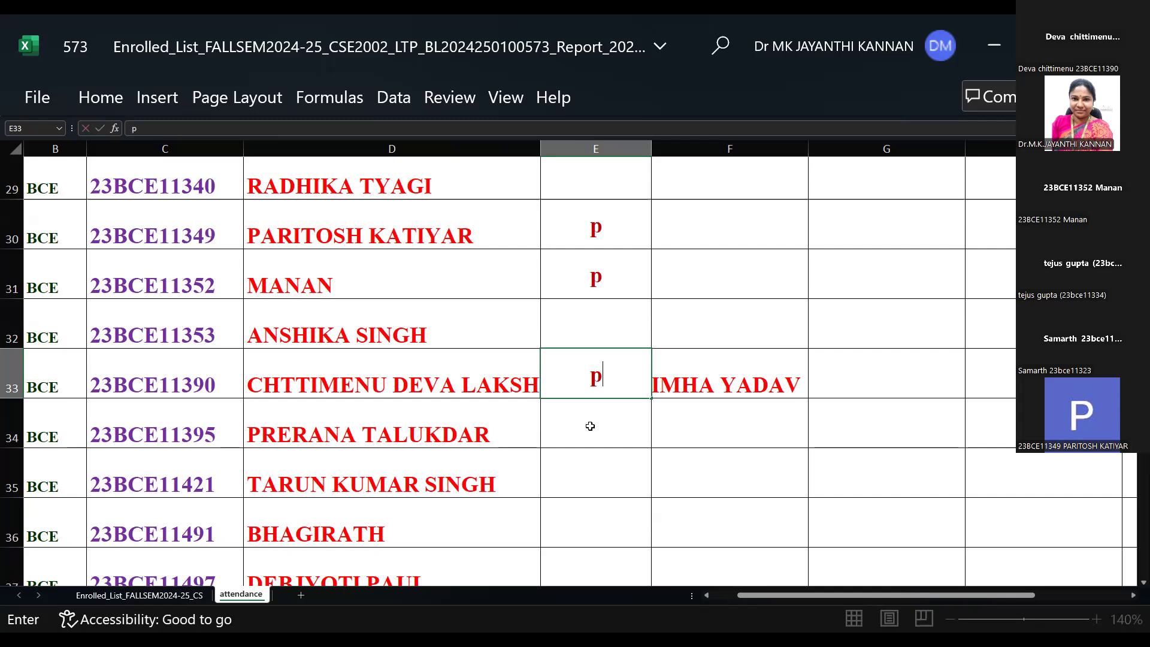
pyautogui.press('Return')
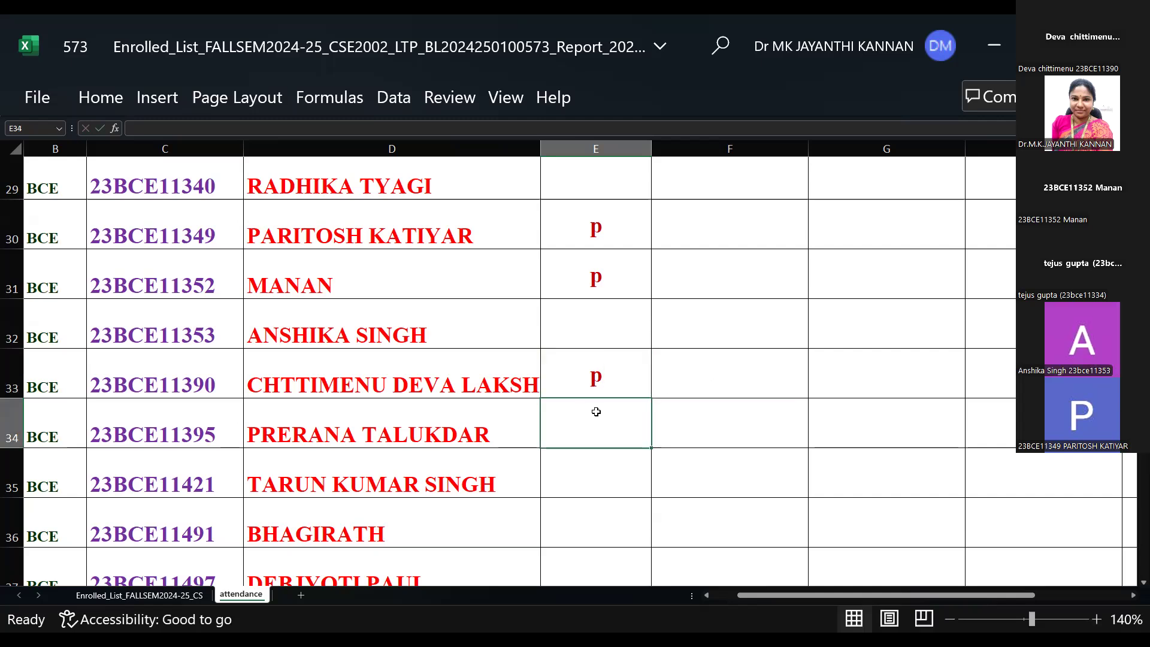
# Check the SAT column from the start of the list and enter p in E32 and E34
pyautogui.scroll(5, 585, 356)
pyautogui.scroll(4, 585, 359)
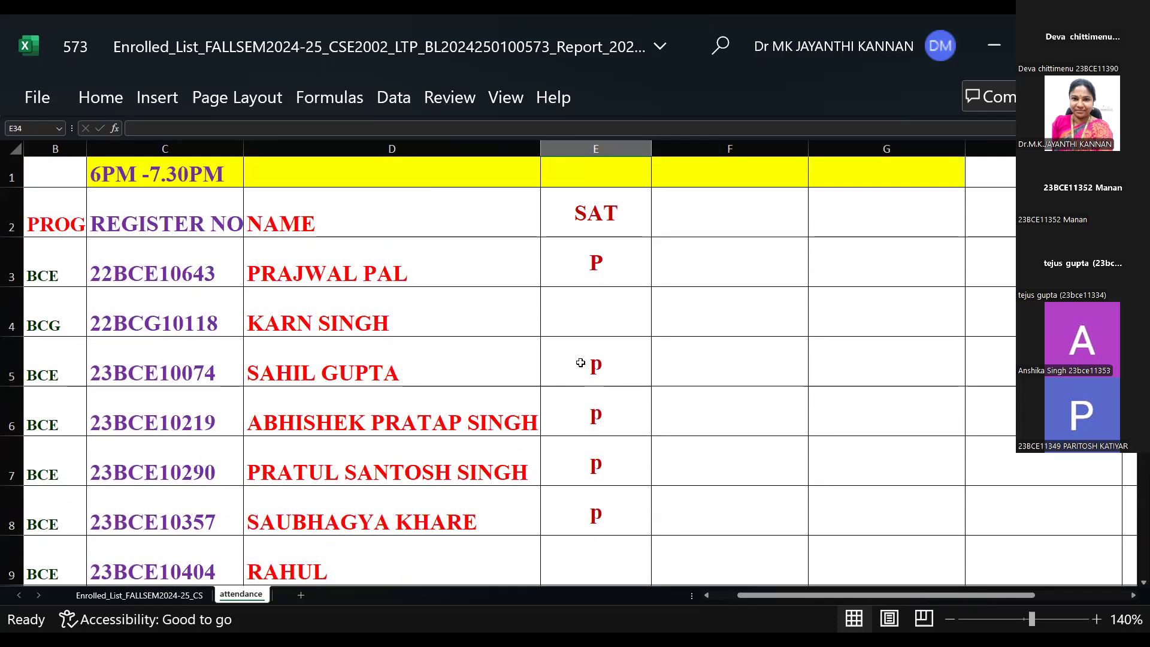
pyautogui.scroll(-3, 580, 363)
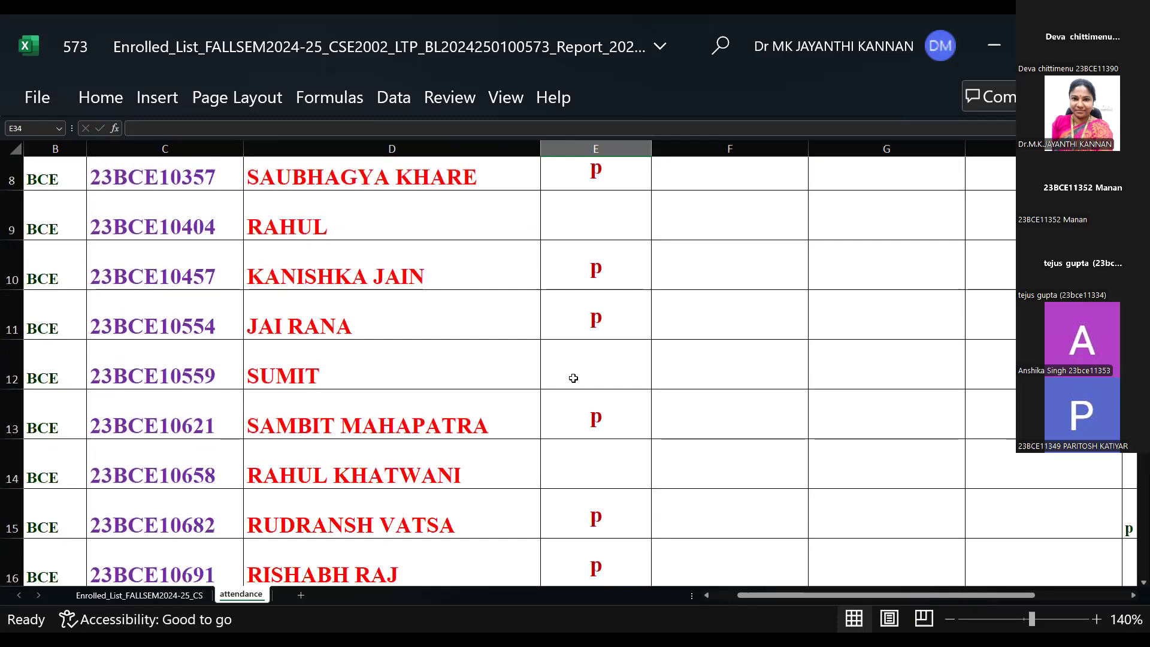
pyautogui.scroll(-3, 575, 380)
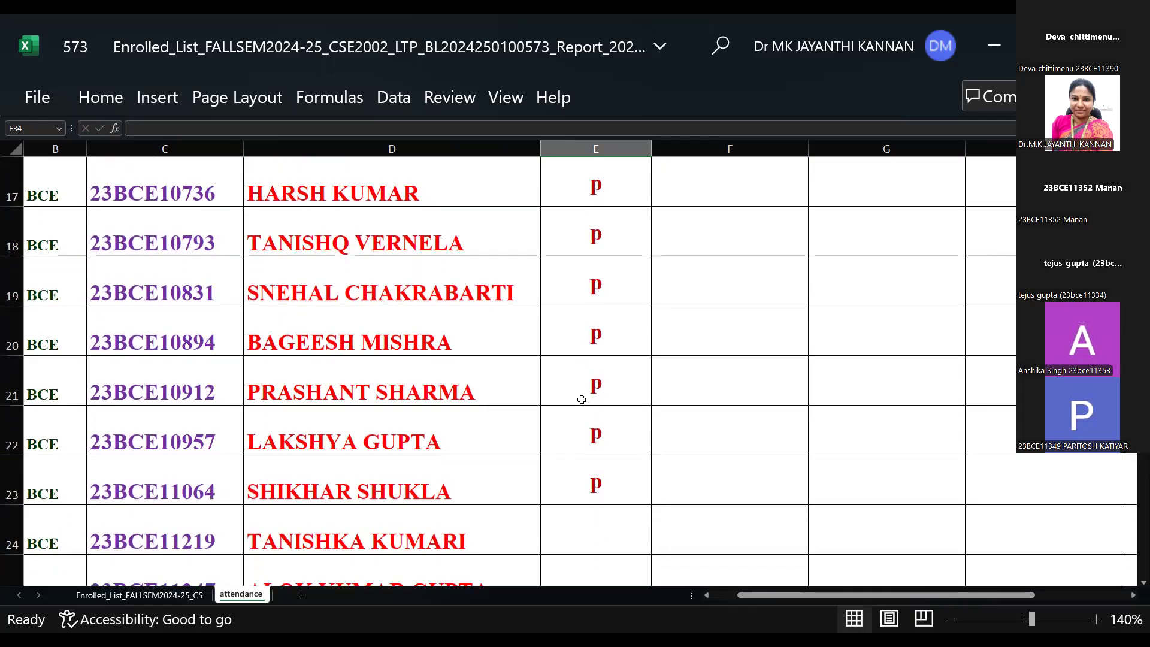
pyautogui.scroll(-1, 582, 399)
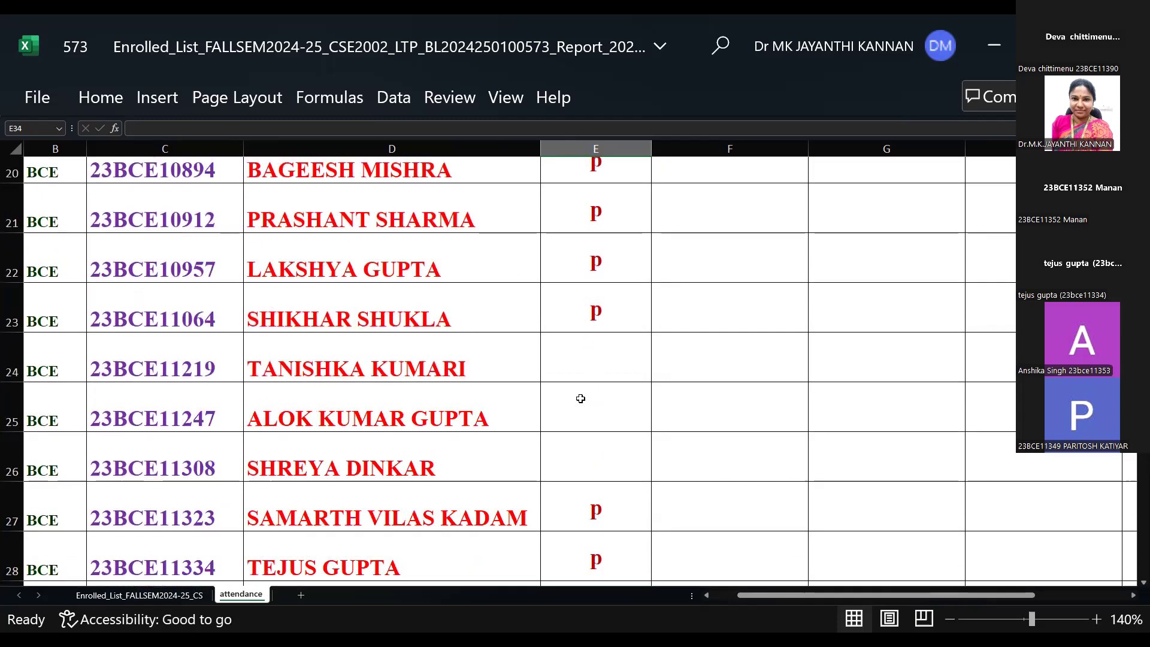
pyautogui.scroll(-2, 580, 398)
pyautogui.scroll(-1, 556, 391)
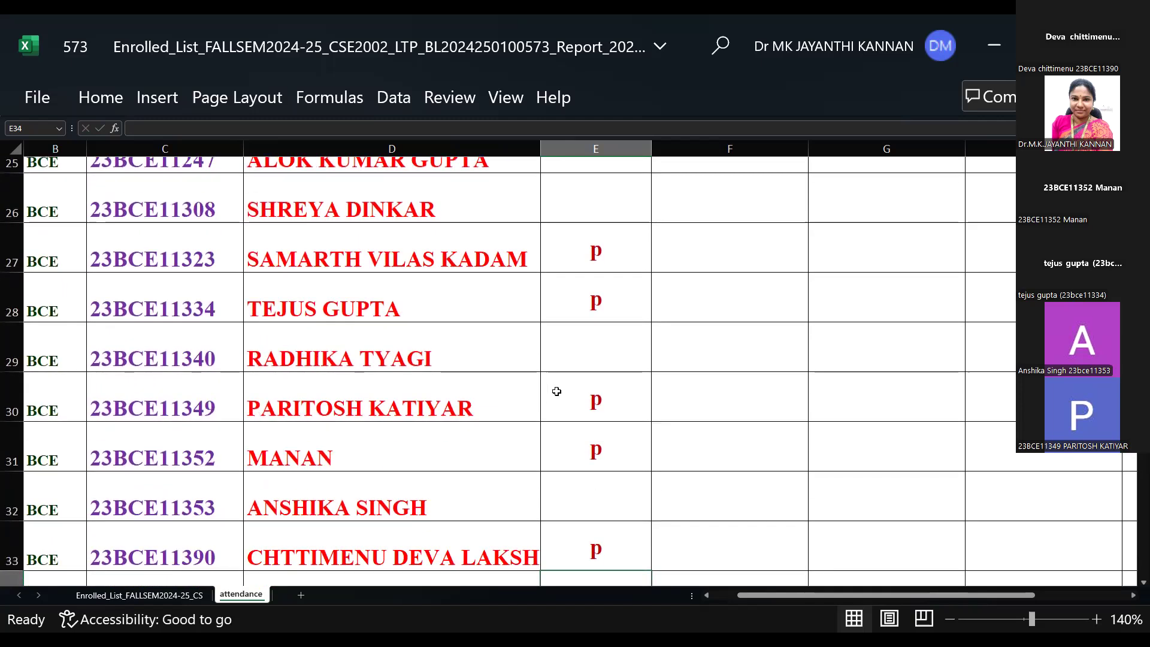
pyautogui.scroll(-1, 556, 391)
pyautogui.click(586, 411)
pyautogui.write('p')
pyautogui.click(588, 516)
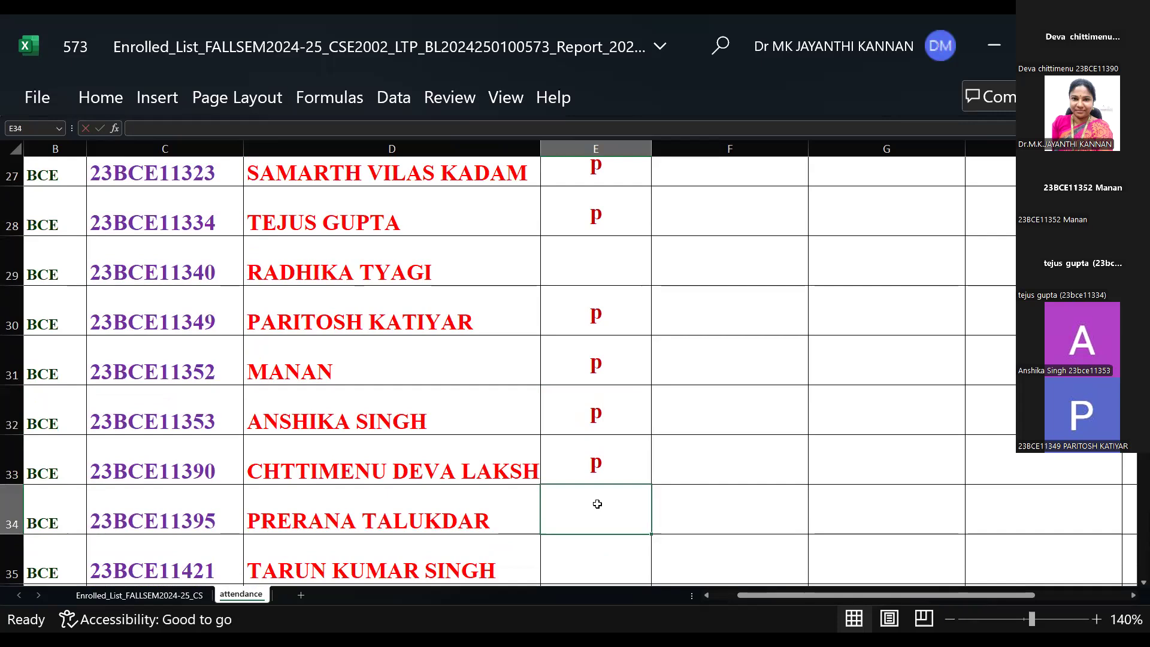
pyautogui.write('p')
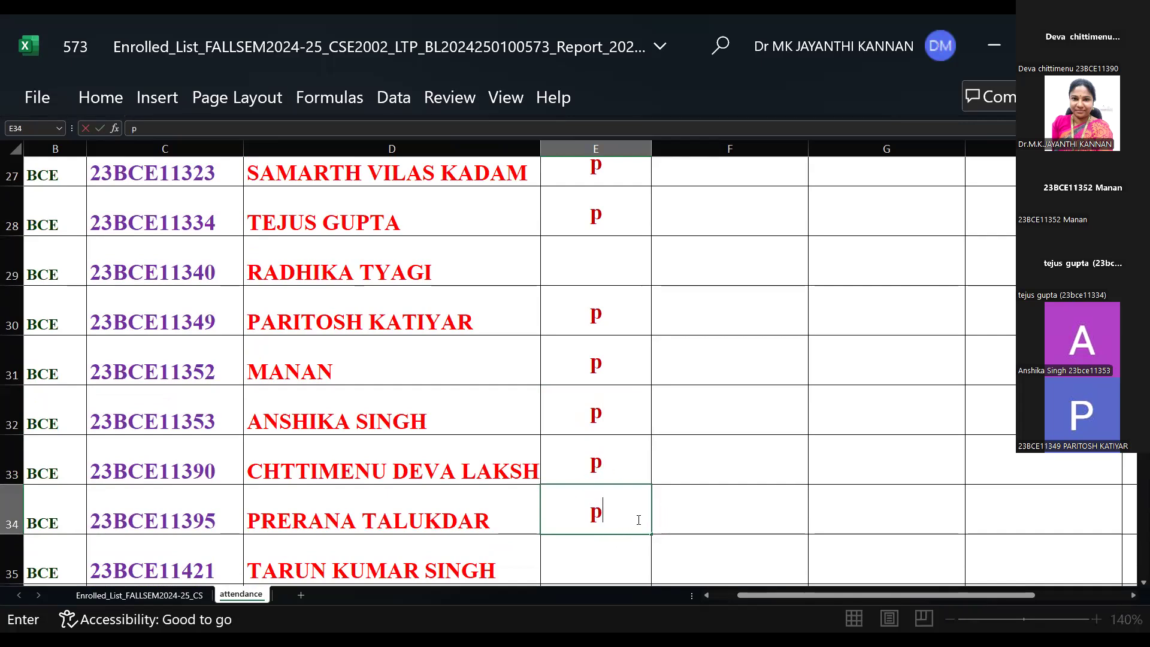
# Clear the p from E34 in the SAT column
pyautogui.press('BackSpace')
pyautogui.scroll(-2, 599, 519)
pyautogui.click(607, 482)
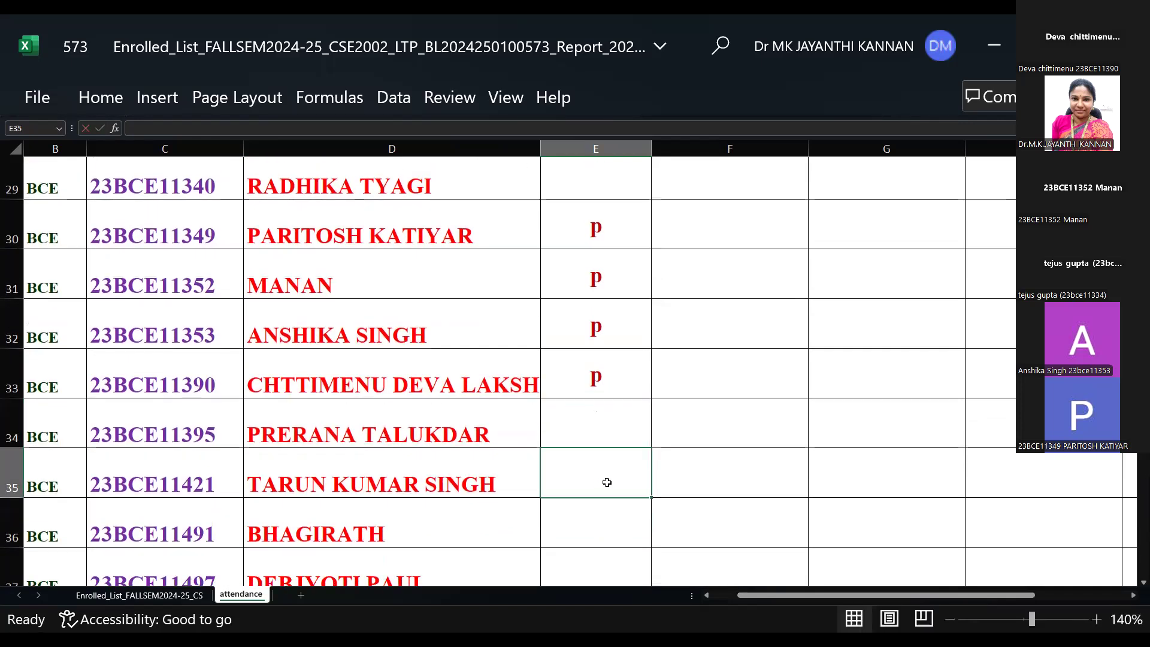
# Mark the students in rows 36 and 37 present by entering P in E36 and E37
pyautogui.scroll(-3, 686, 486)
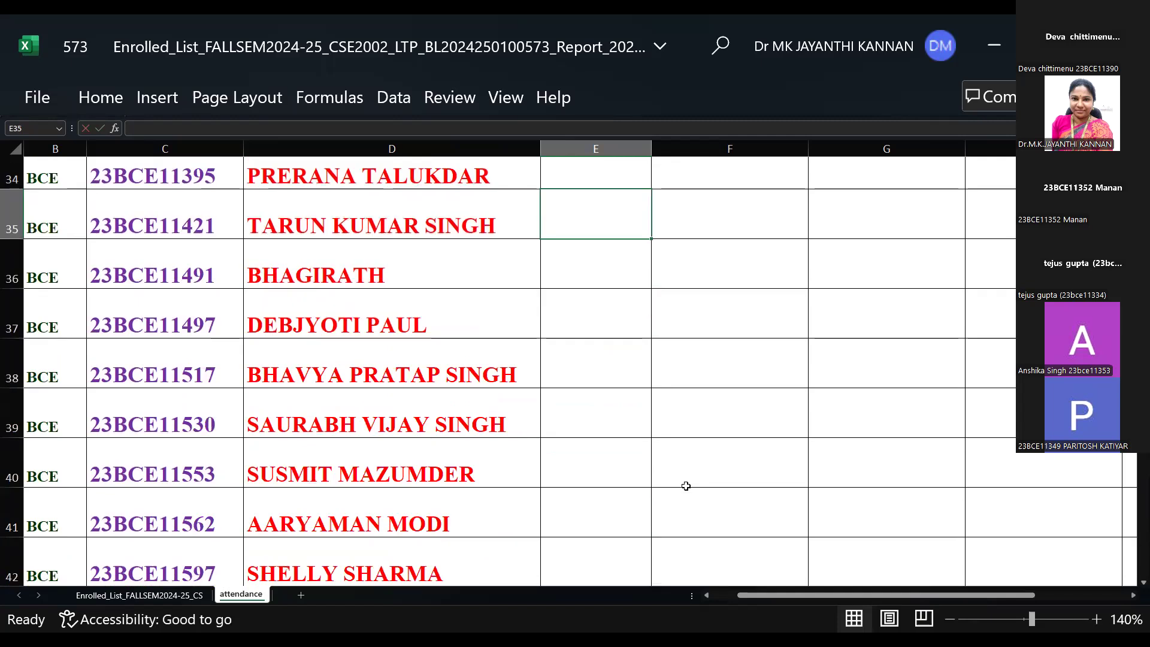
pyautogui.click(587, 262)
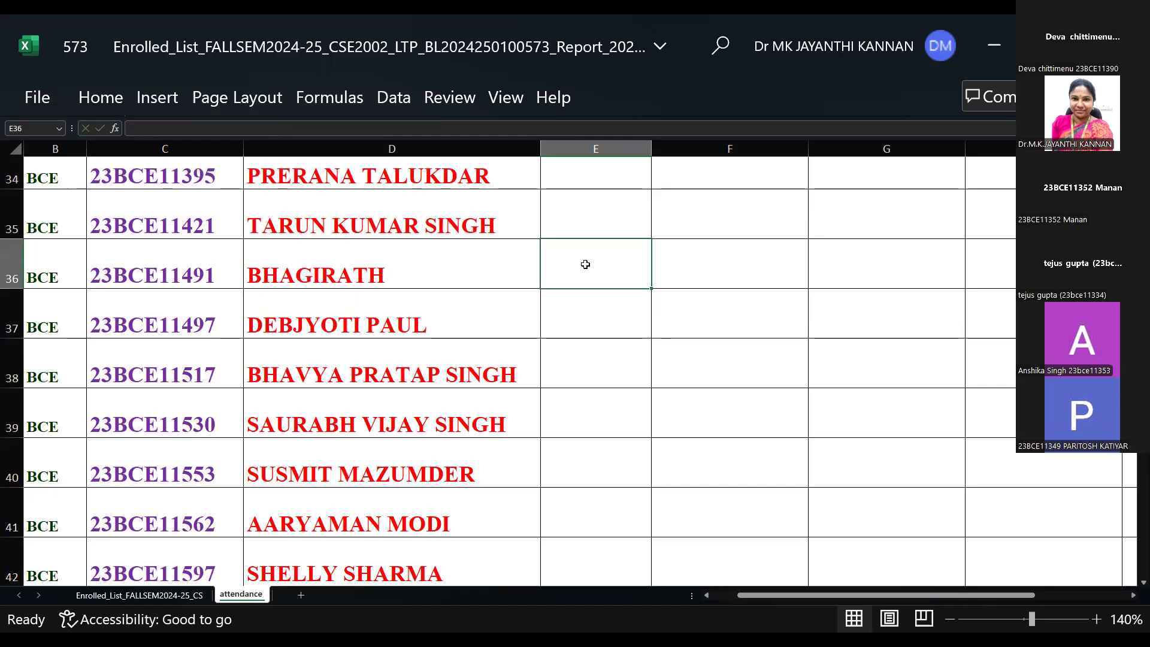
pyautogui.write('P')
pyautogui.click(582, 311)
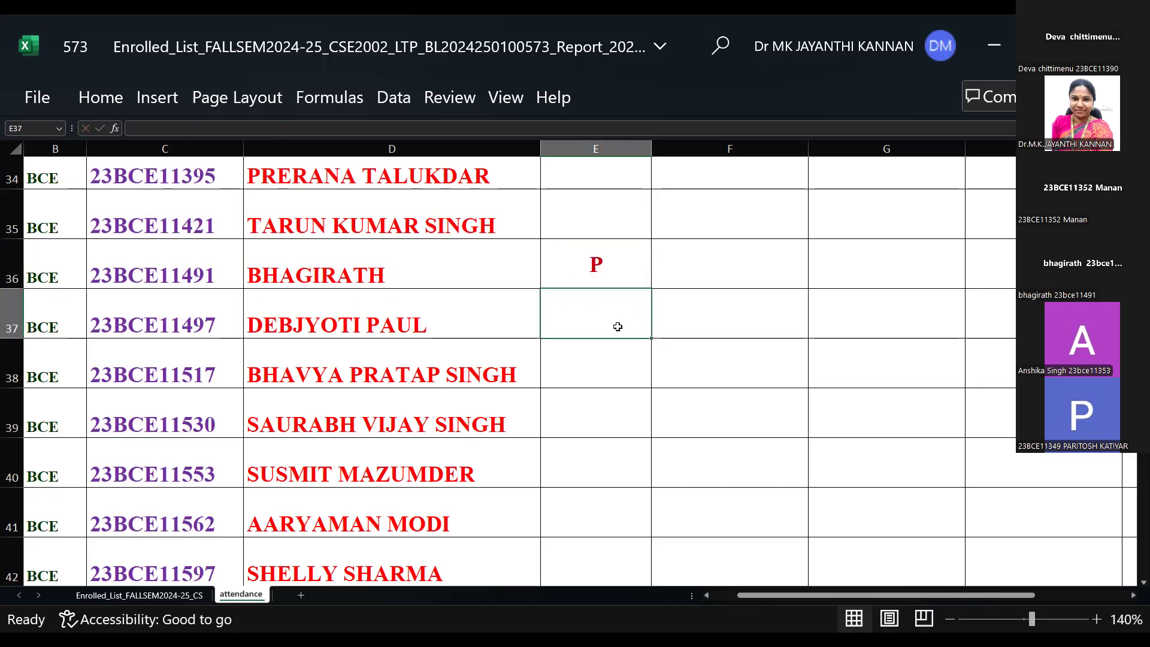
pyautogui.write('P')
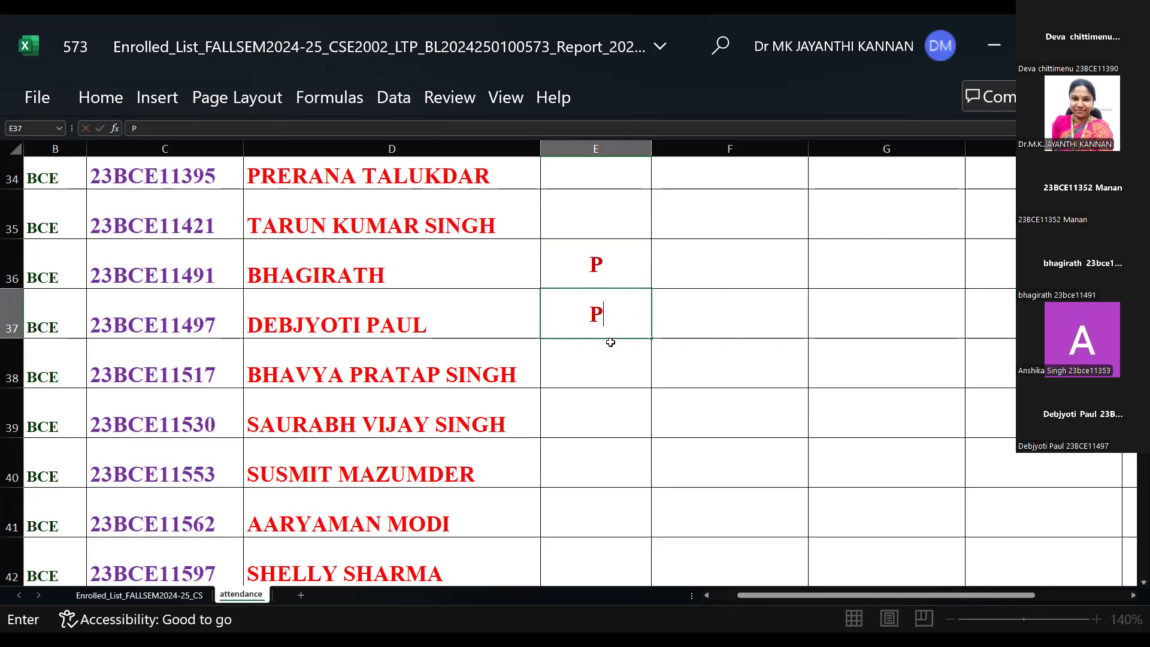
# Go through the students from row 38 on and enter P in E40 and E41
pyautogui.click(600, 361)
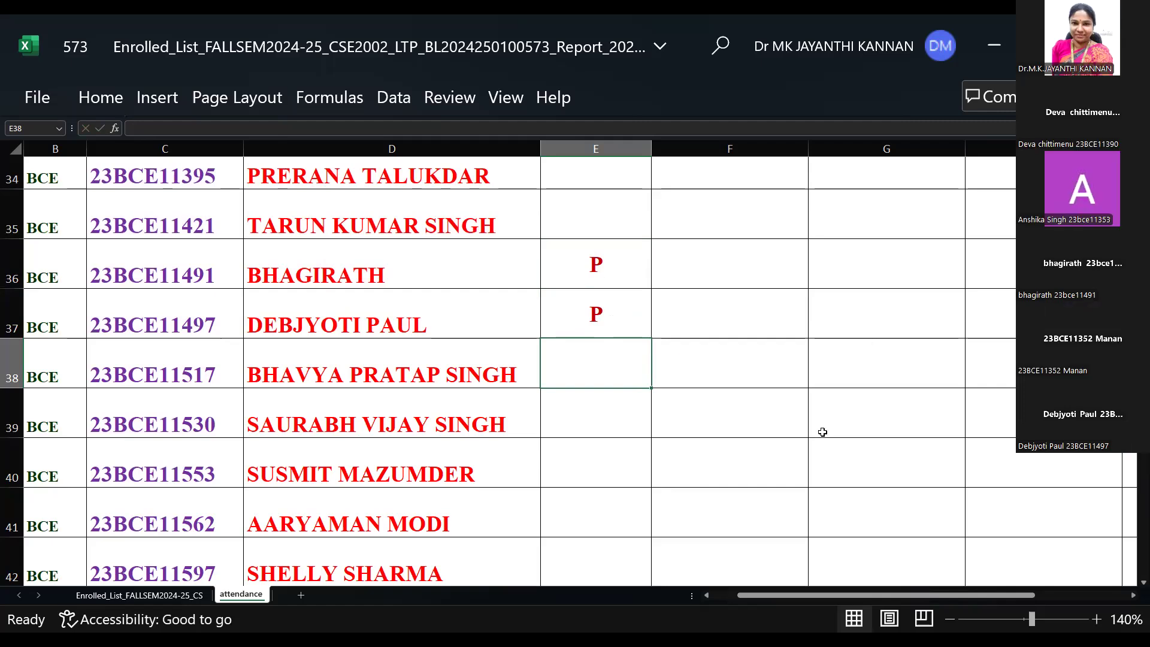
pyautogui.click(616, 408)
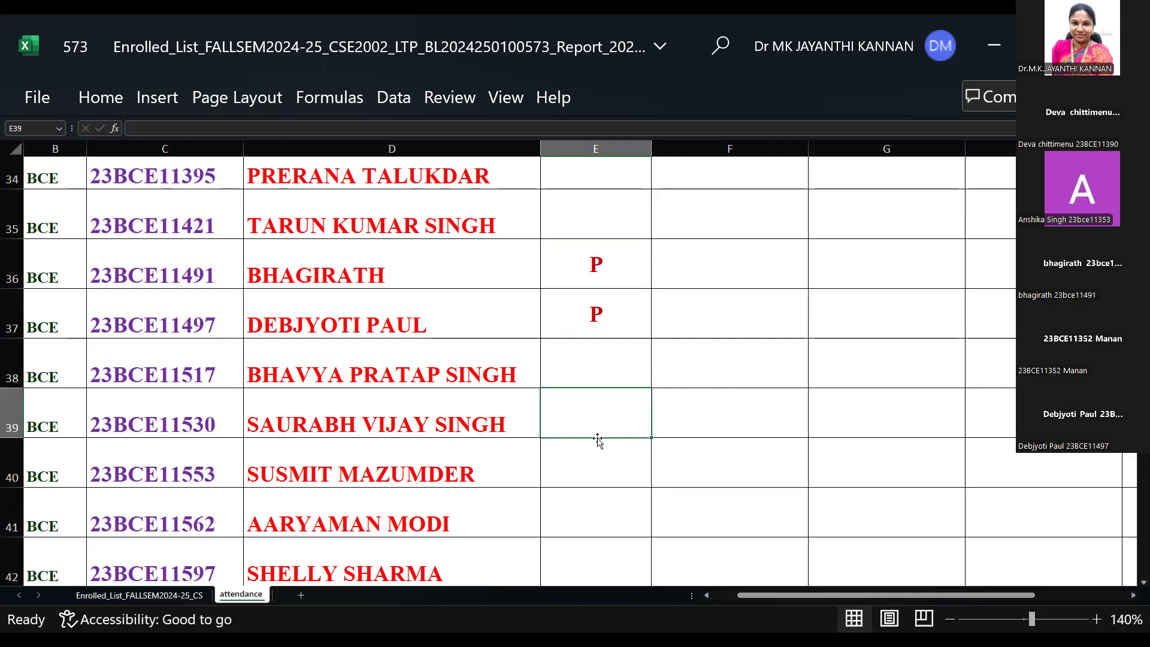
pyautogui.click(596, 465)
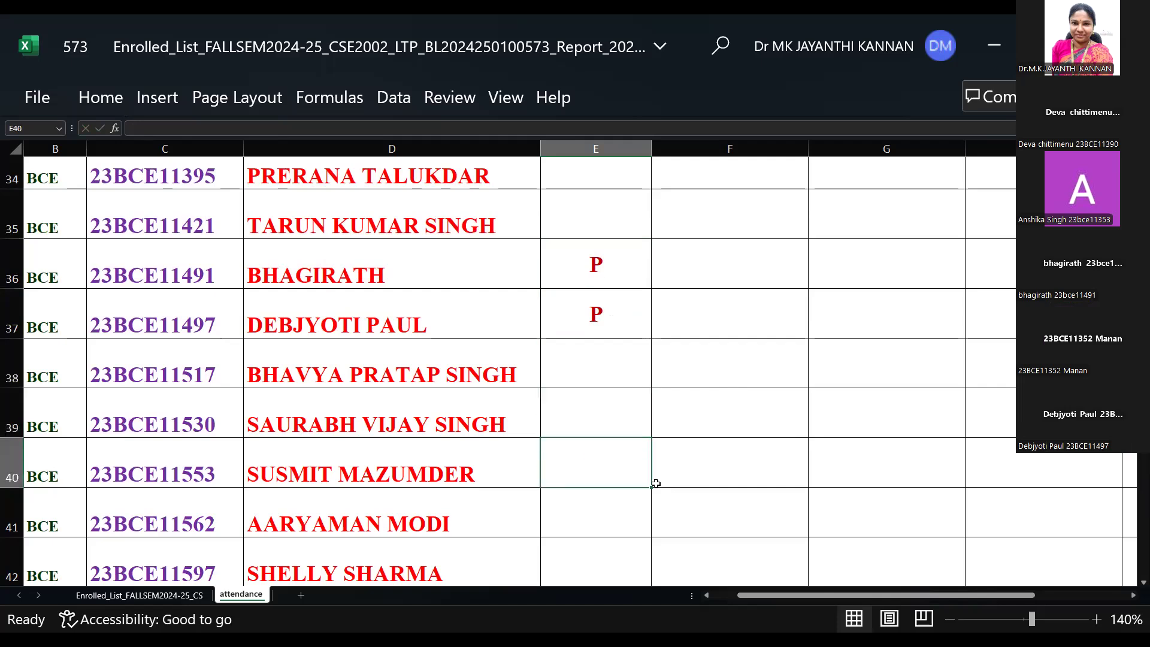
pyautogui.click(589, 511)
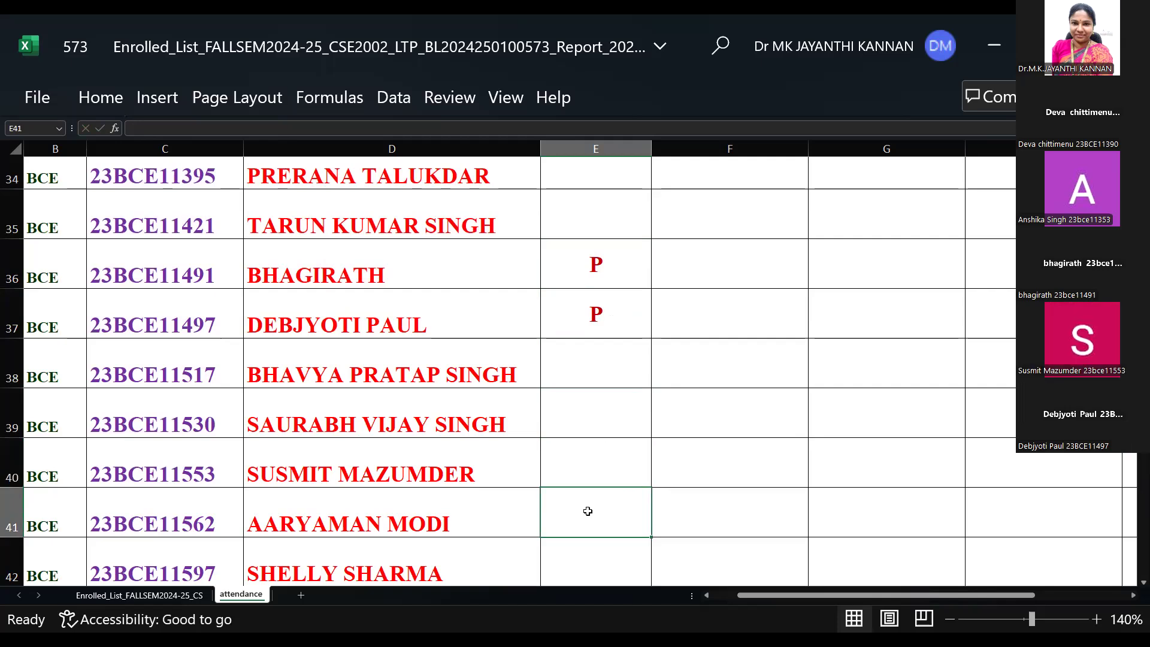
pyautogui.click(618, 444)
pyautogui.write('P')
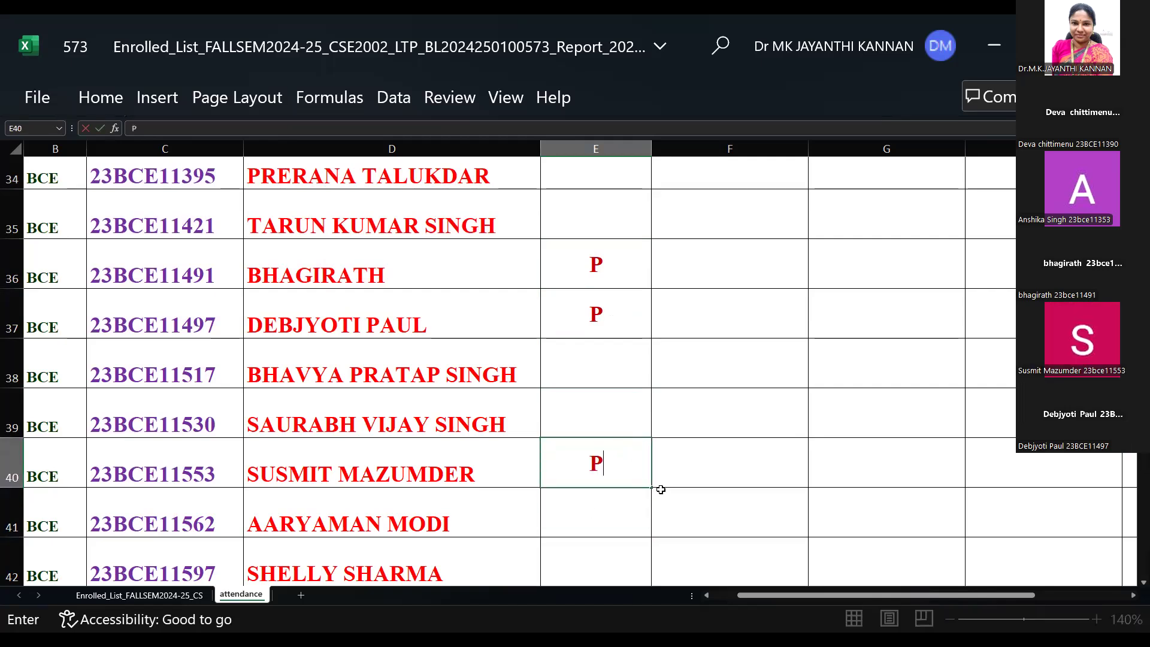
pyautogui.scroll(-3, 580, 398)
pyautogui.click(568, 343)
pyautogui.write('P')
# Go through the students in rows 42 to 46 and enter P in E44 and E42
pyautogui.click(587, 385)
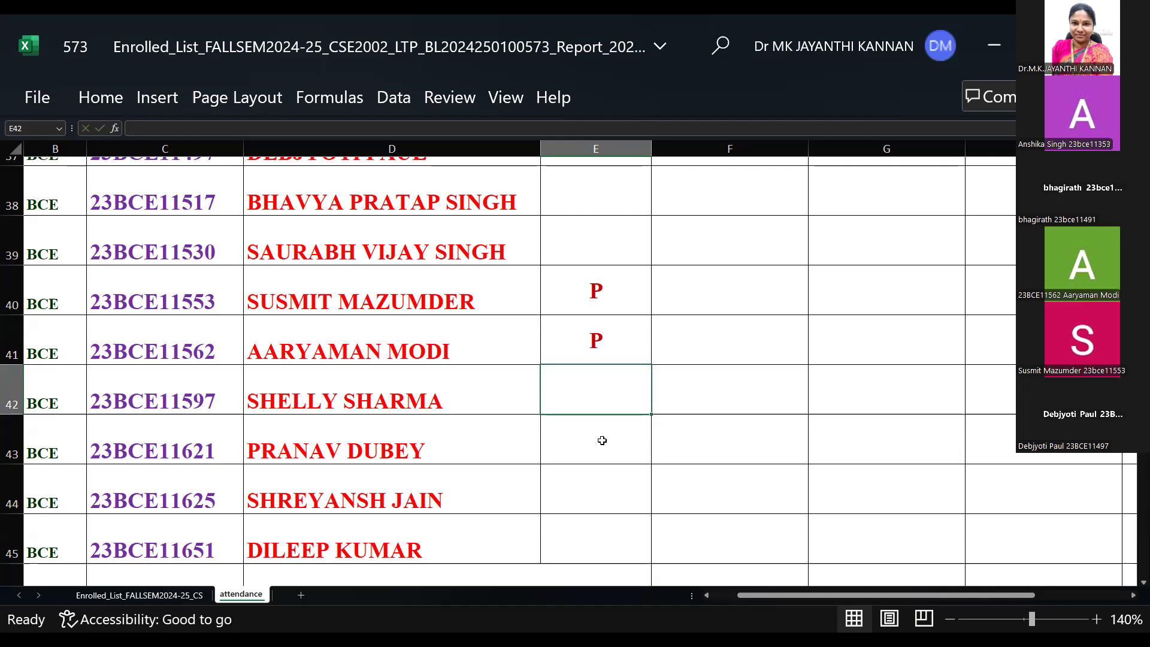
pyautogui.click(601, 439)
pyautogui.click(603, 482)
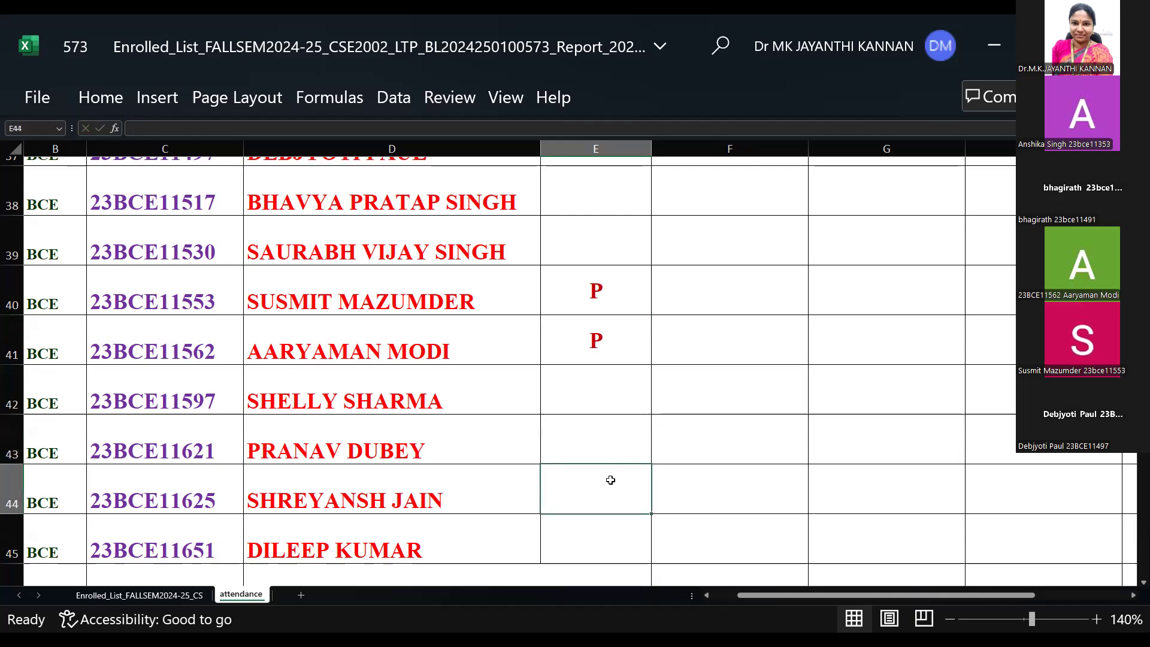
pyautogui.scroll(-1, 704, 472)
pyautogui.click(593, 367)
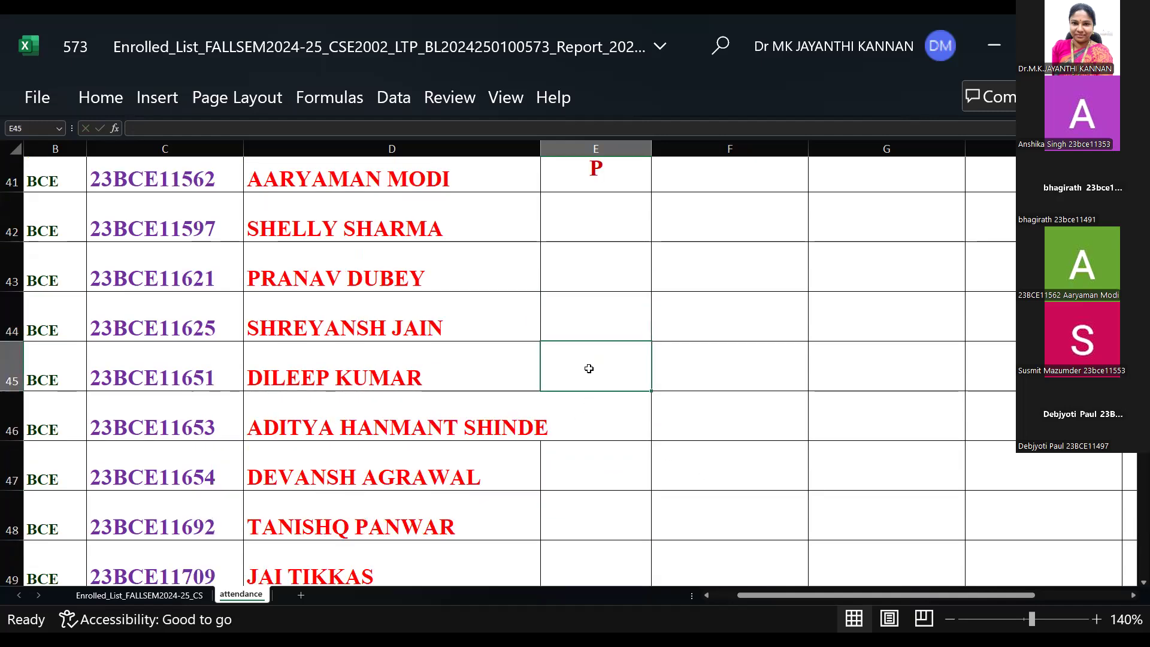
pyautogui.click(610, 410)
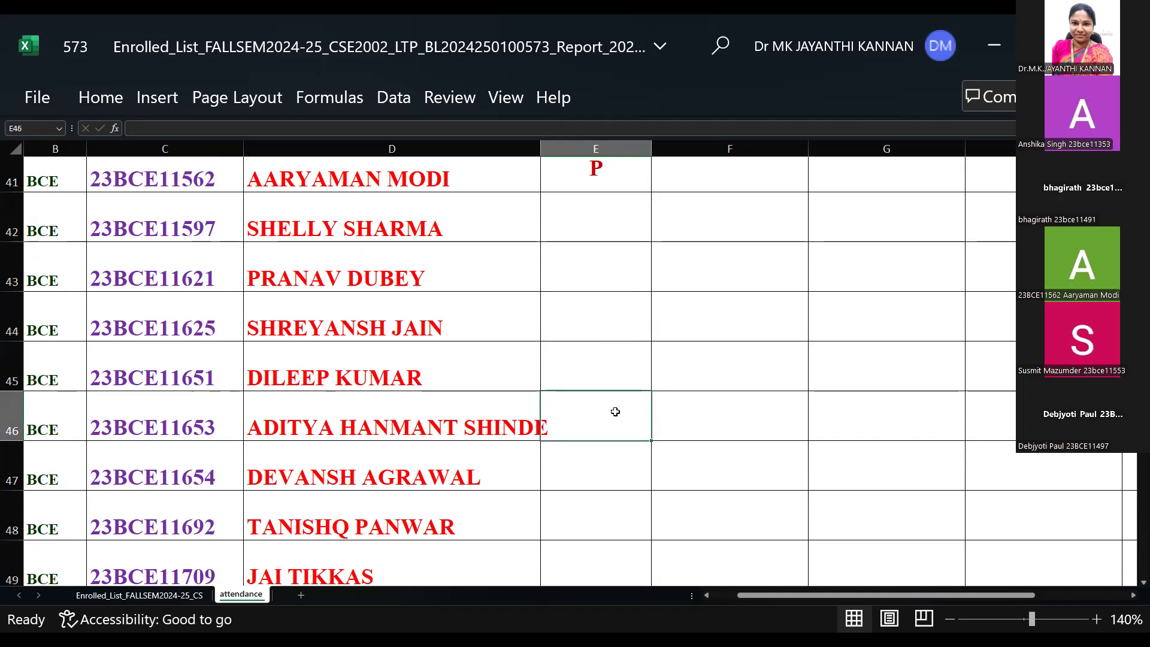
pyautogui.click(573, 322)
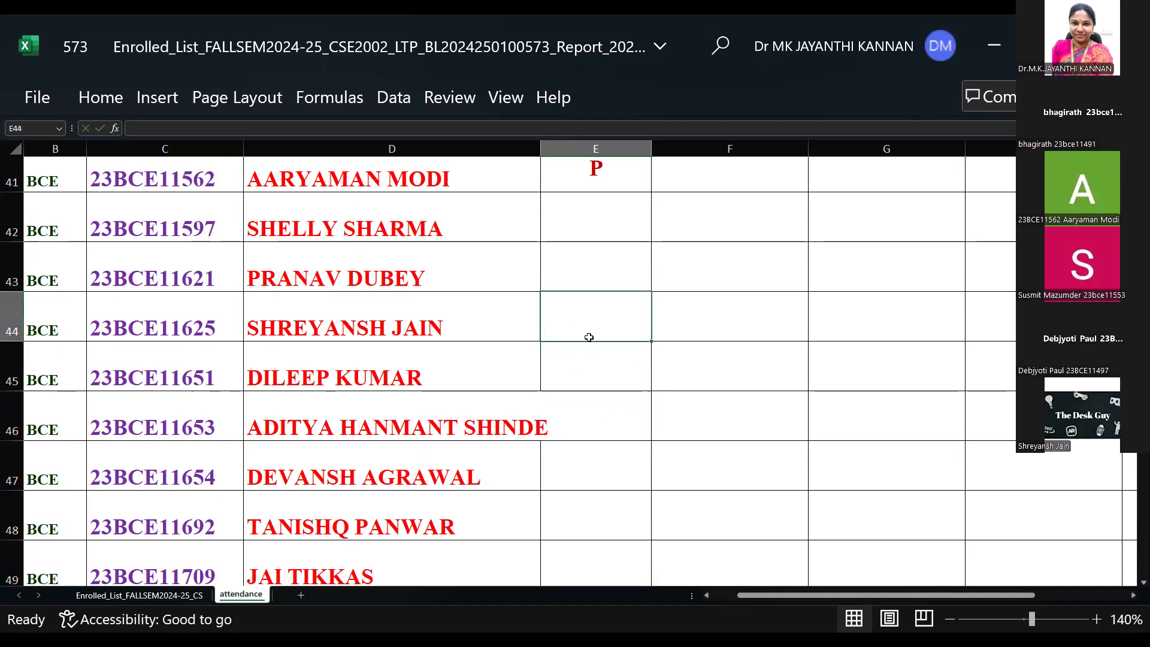
pyautogui.write('P')
pyautogui.click(546, 239)
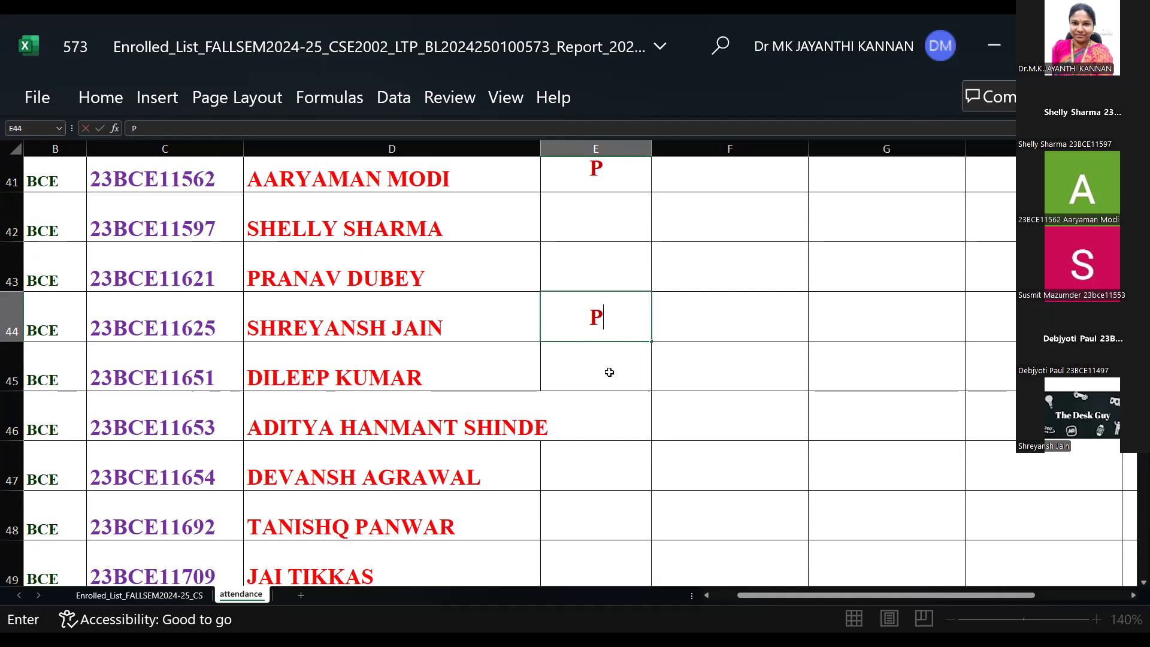
pyautogui.write('P')
# Mark the student in row 46 present by entering P in E46
pyautogui.click(595, 377)
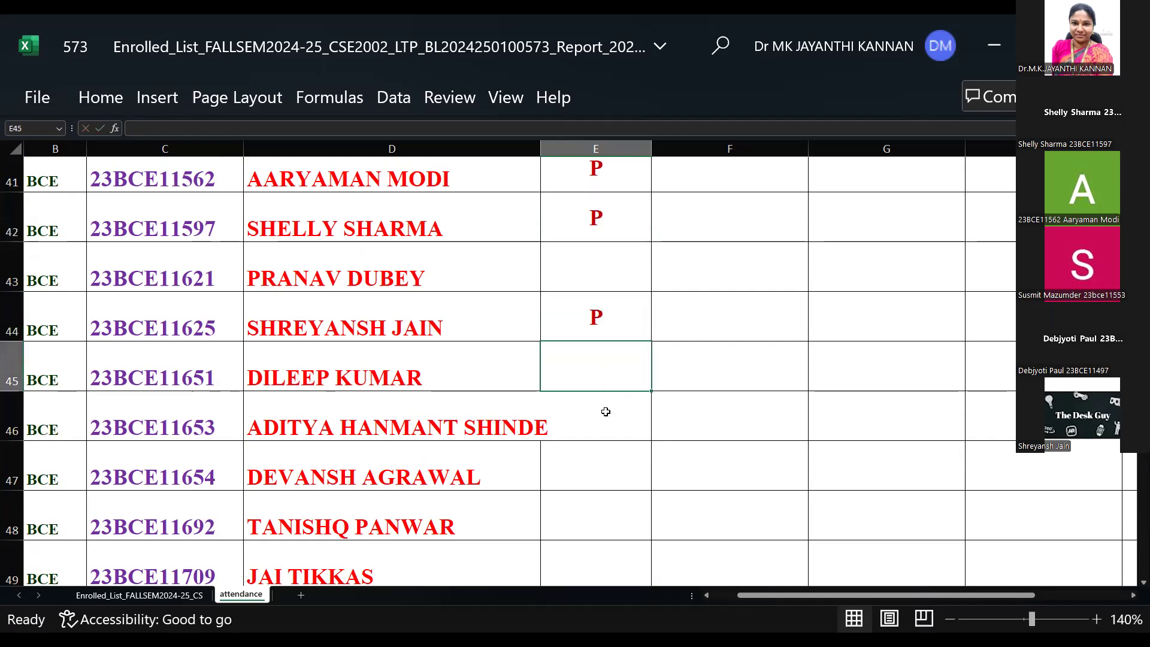
pyautogui.click(623, 425)
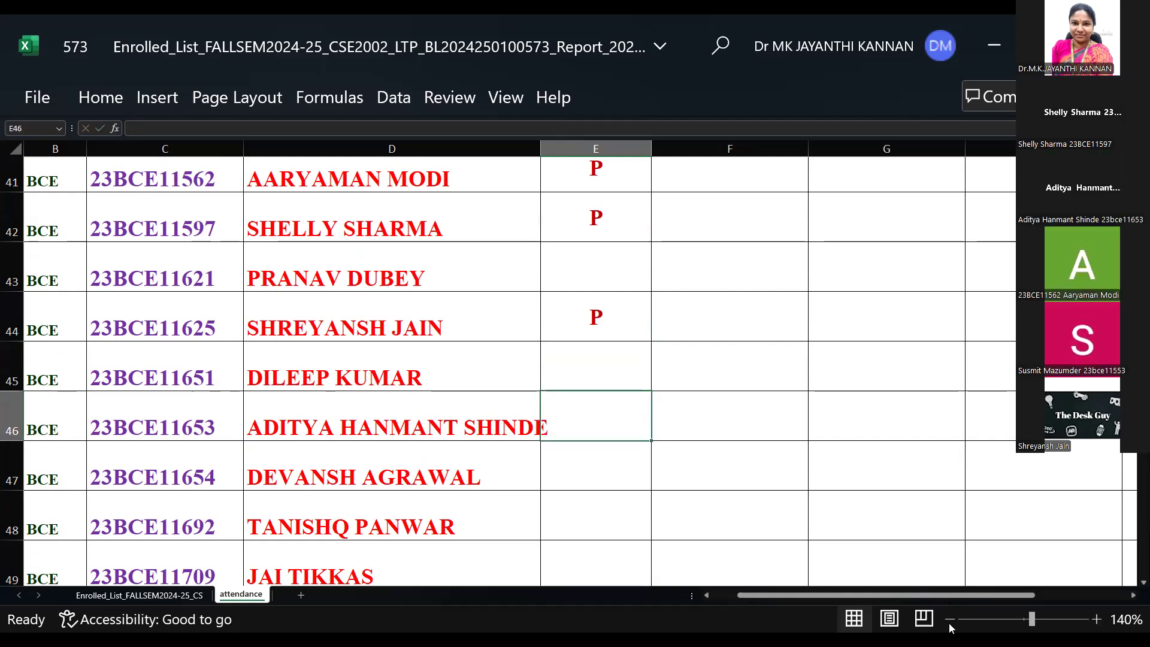
pyautogui.write('P')
# Go through the students from row 47 on and enter P in E50 and E49
pyautogui.click(615, 468)
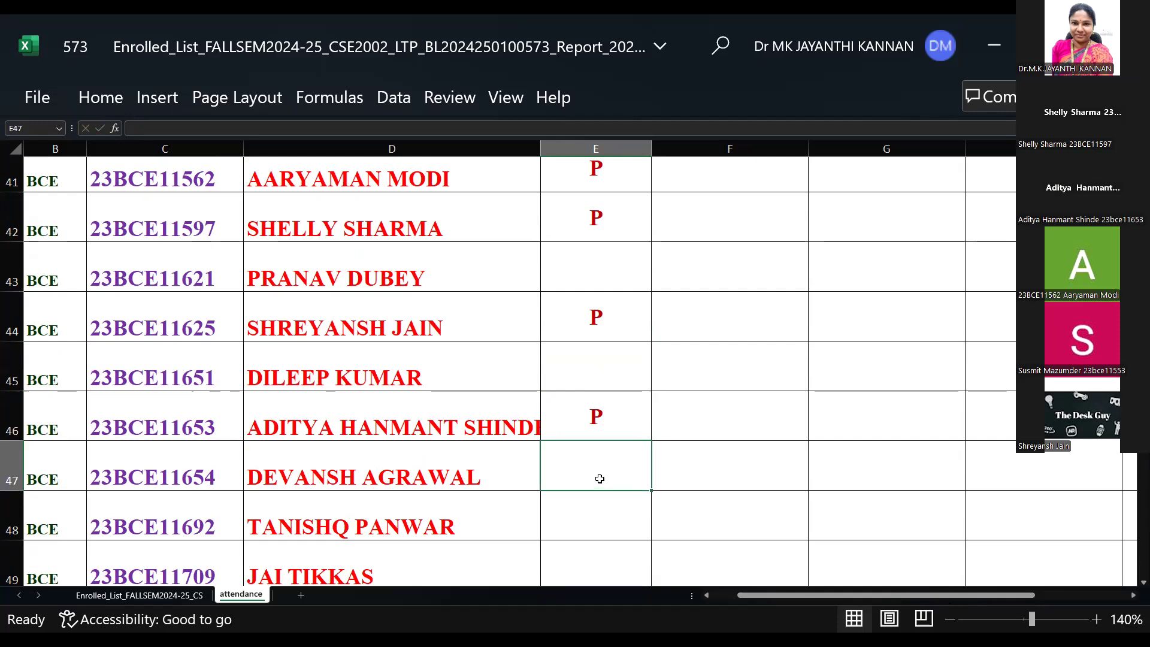
pyautogui.click(597, 516)
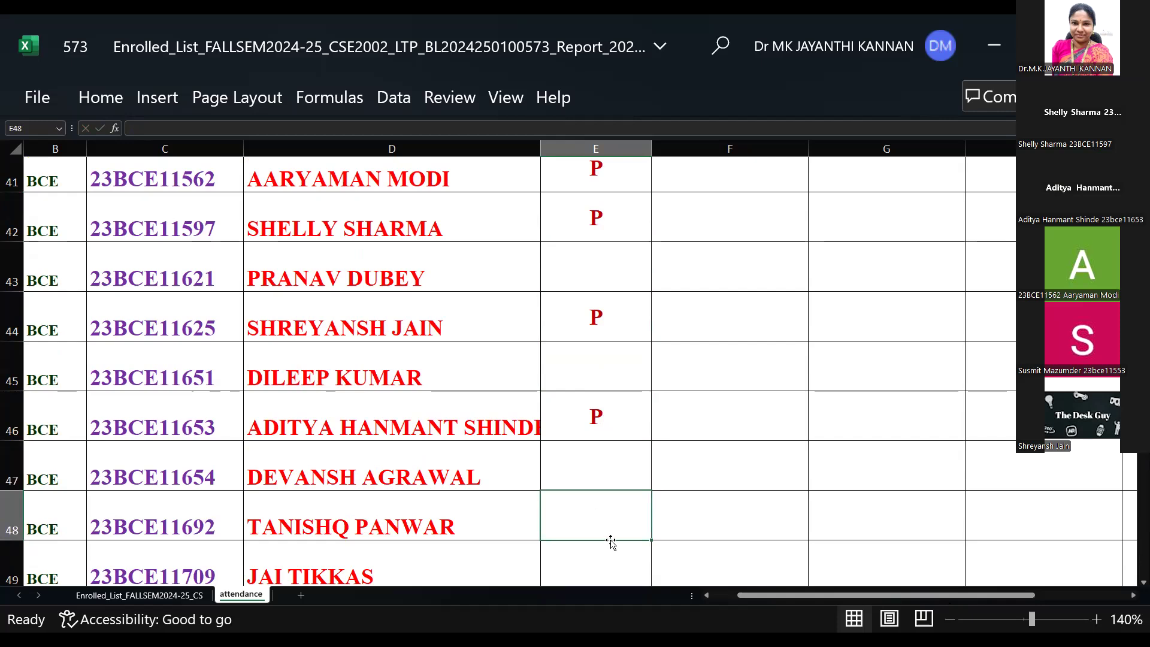
pyautogui.scroll(-1, 617, 532)
pyautogui.scroll(-1, 618, 532)
pyautogui.click(603, 480)
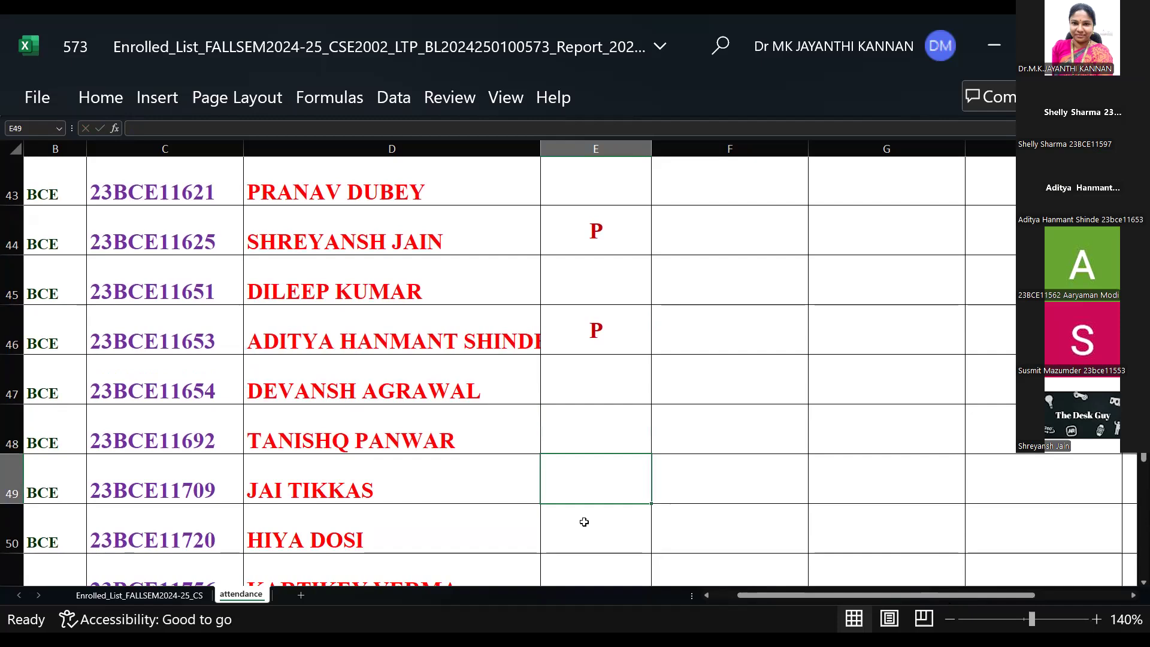
pyautogui.scroll(-1, 584, 521)
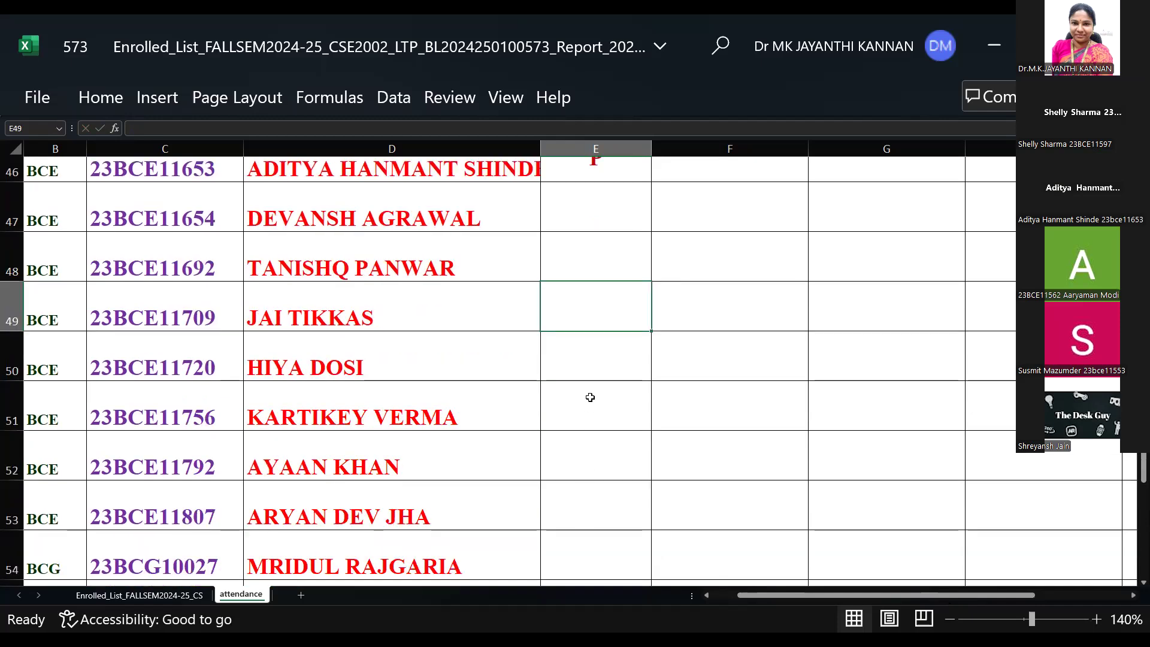
pyautogui.click(621, 357)
pyautogui.write('P')
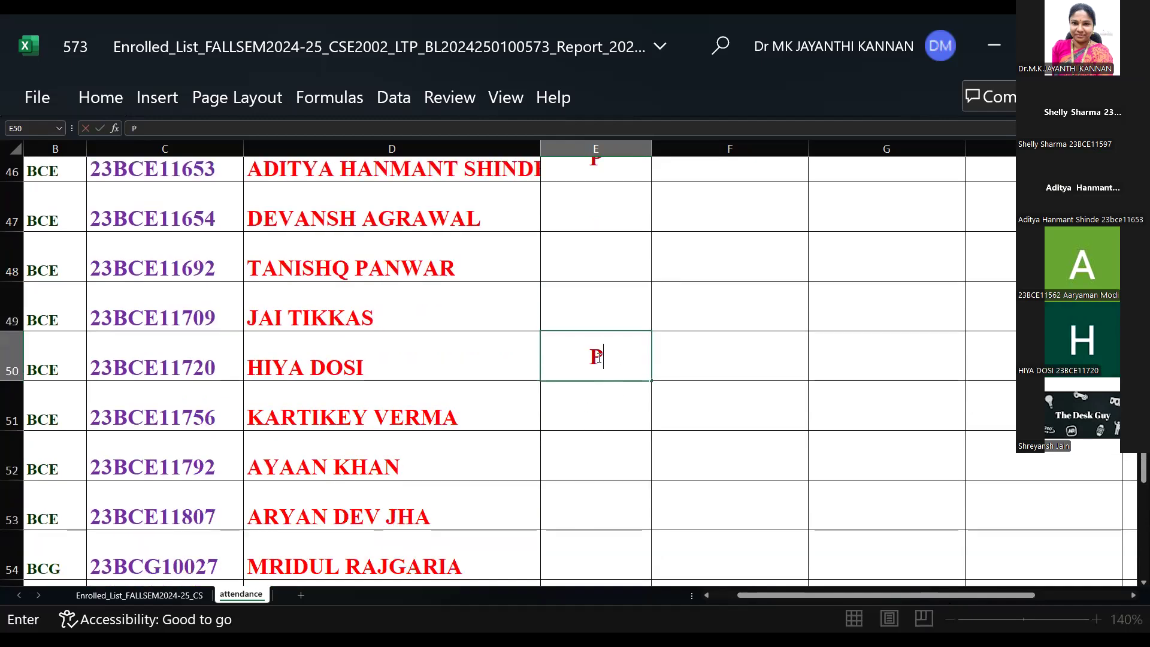
pyautogui.click(595, 311)
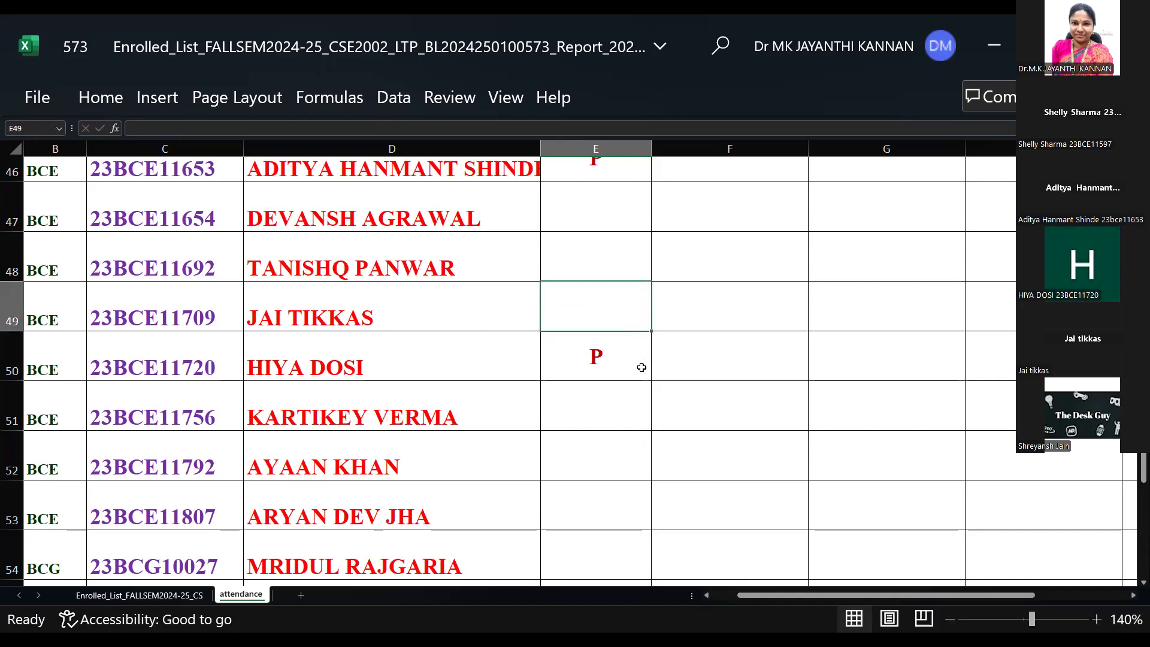
pyautogui.write('P')
# Go through the students in rows 51 to 53 and enter P in E53 and E51
pyautogui.click(578, 405)
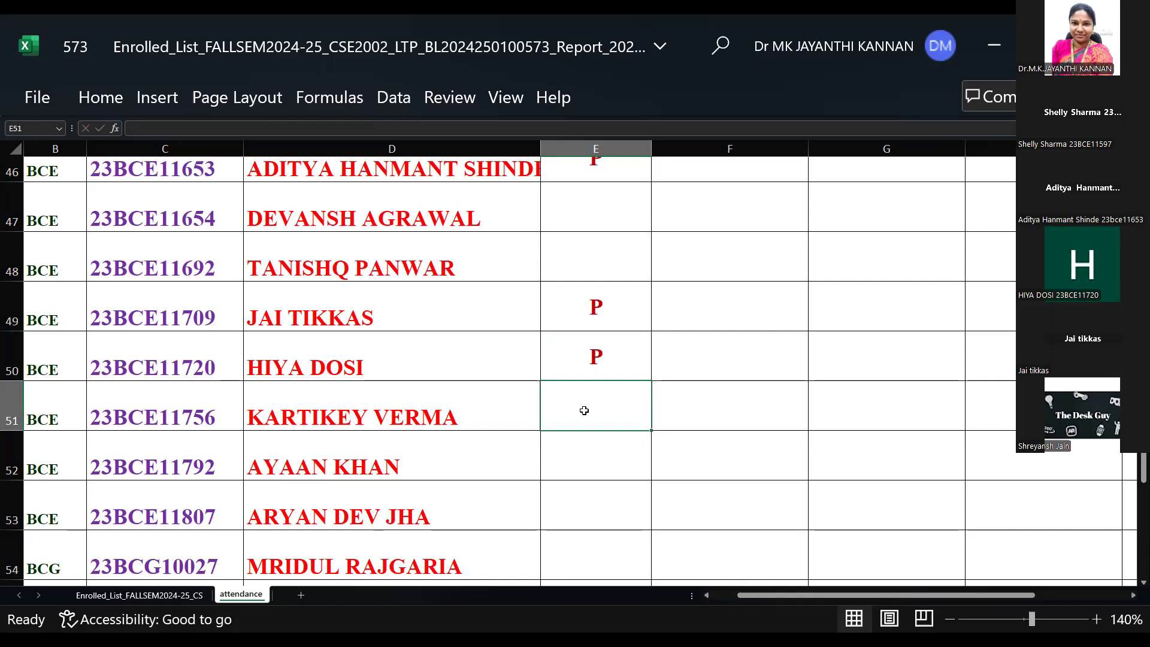
pyautogui.click(599, 455)
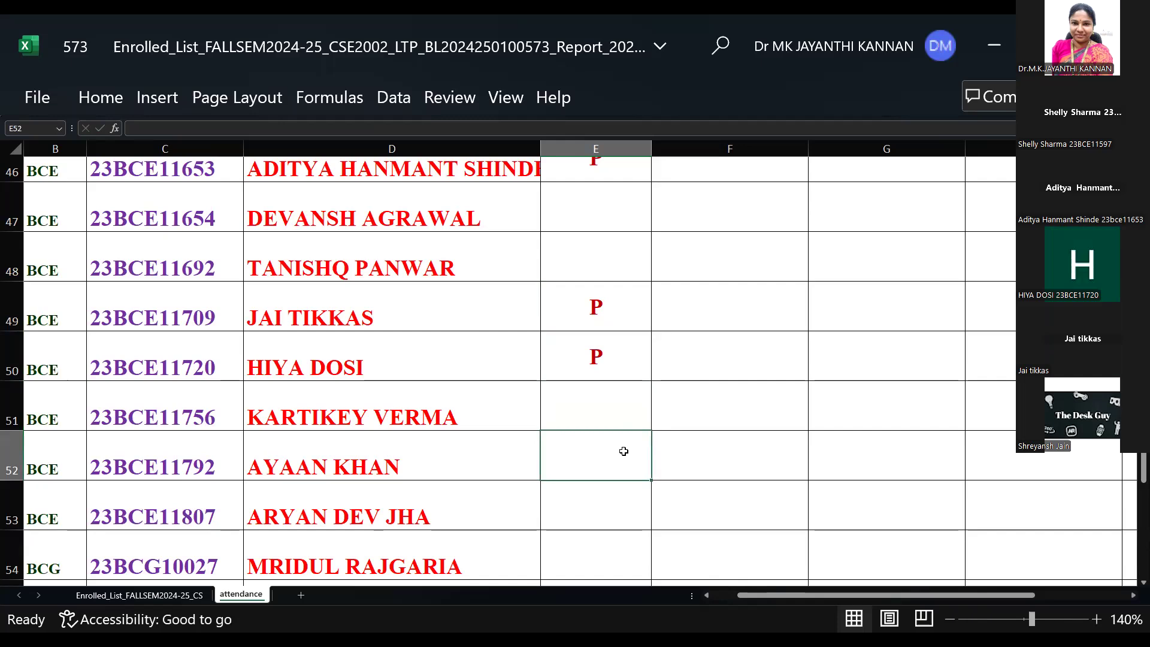
pyautogui.click(595, 500)
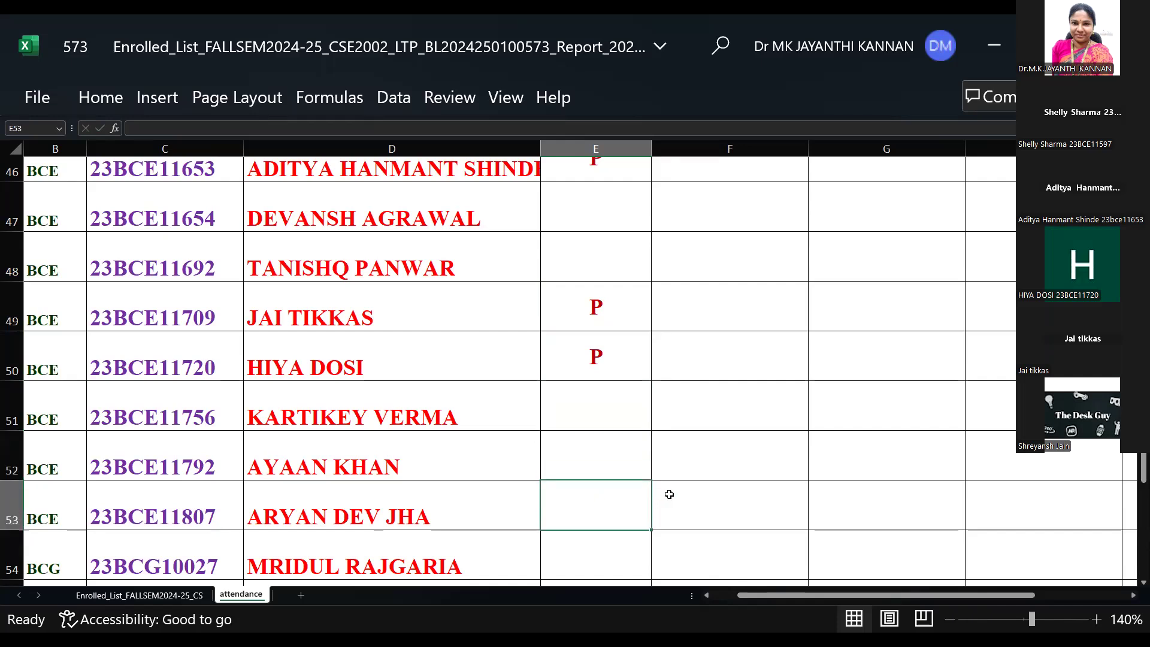
pyautogui.write('P')
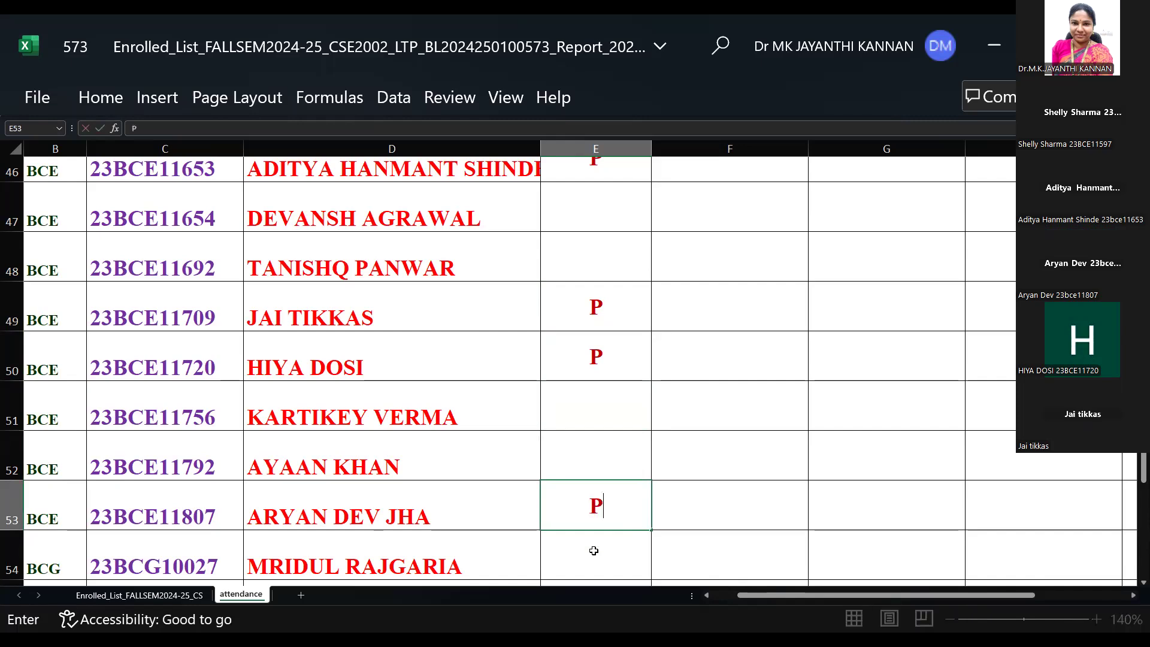
pyautogui.click(594, 418)
pyautogui.write('P')
# Mark the first BCG student, in row 54, present by entering P in E54
pyautogui.scroll(-1, 611, 532)
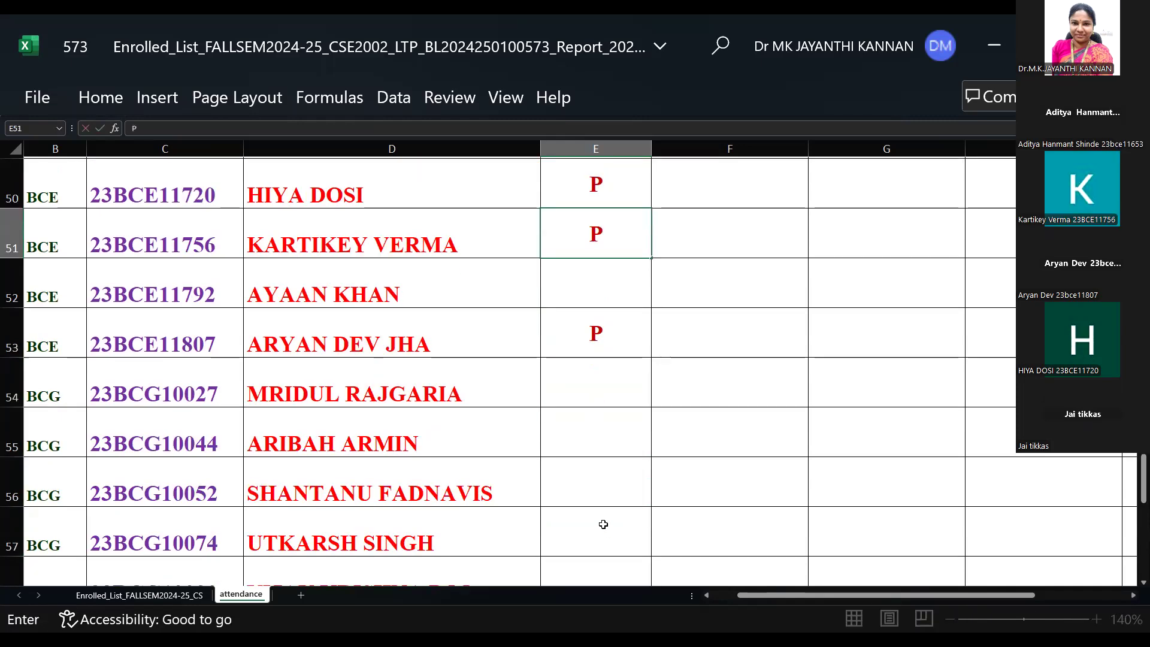
pyautogui.click(597, 433)
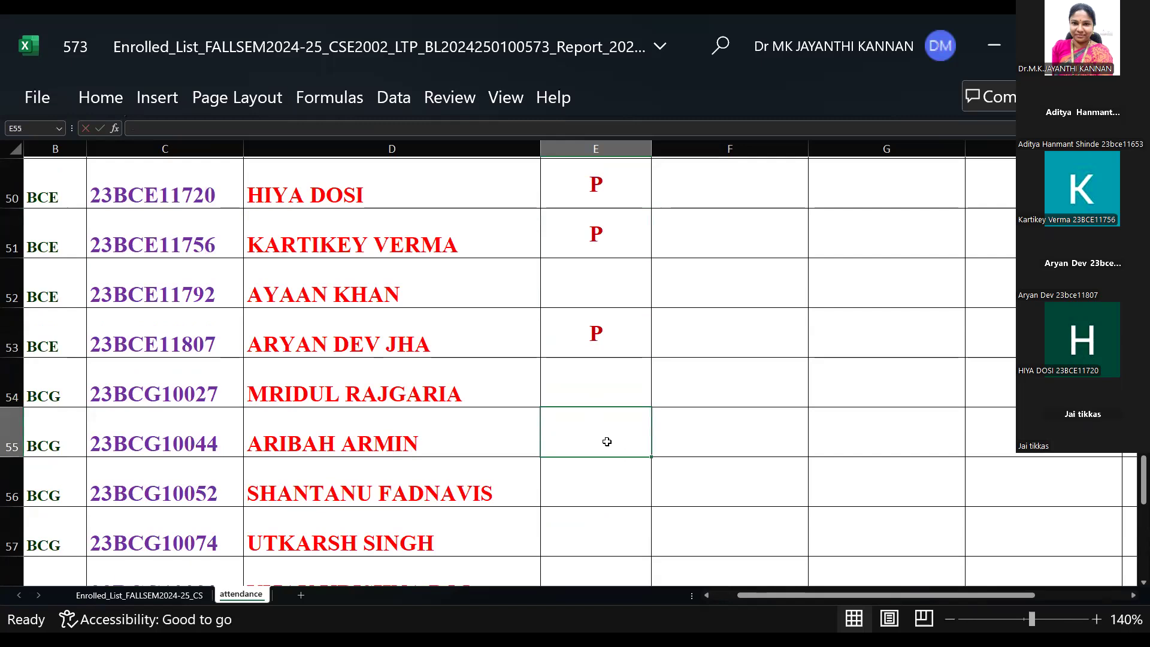
pyautogui.scroll(-1, 601, 482)
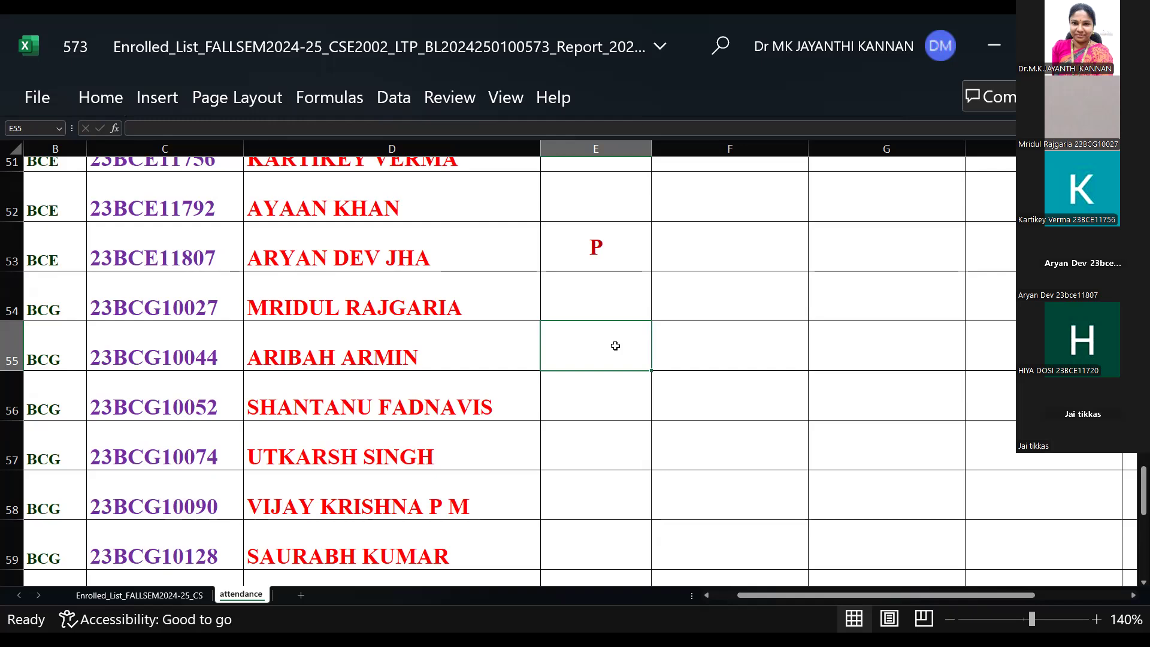
pyautogui.click(597, 290)
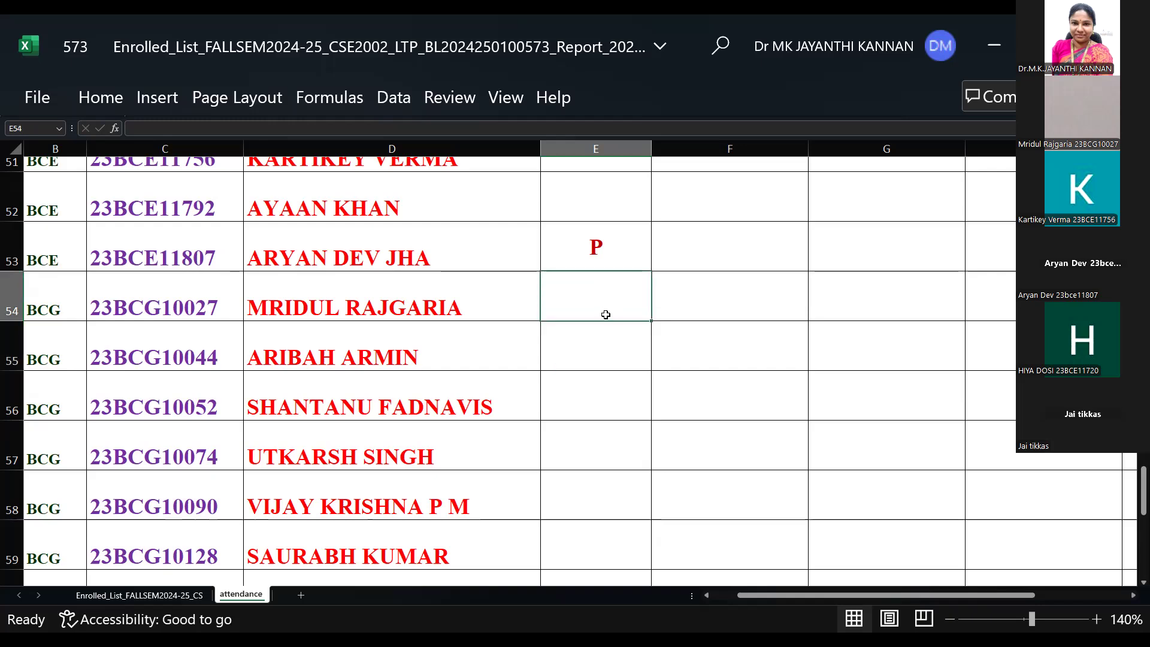
pyautogui.write('P')
pyautogui.press('Return')
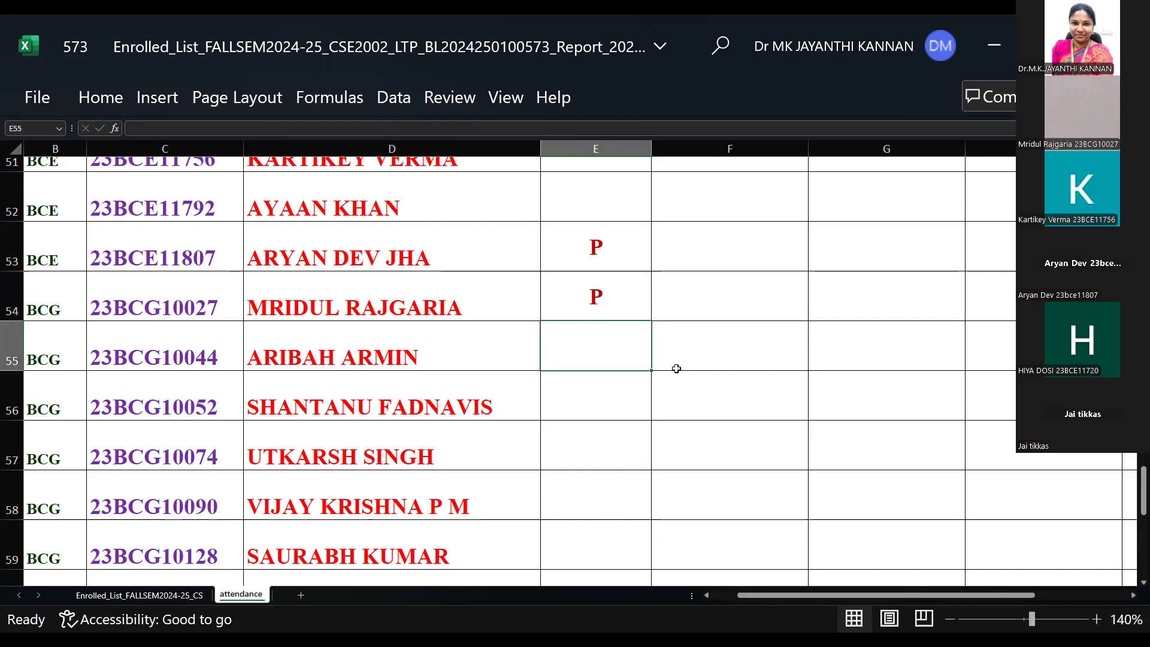
# Go through the BCG students in rows 56 and 57 and enter P in E56
pyautogui.click(620, 399)
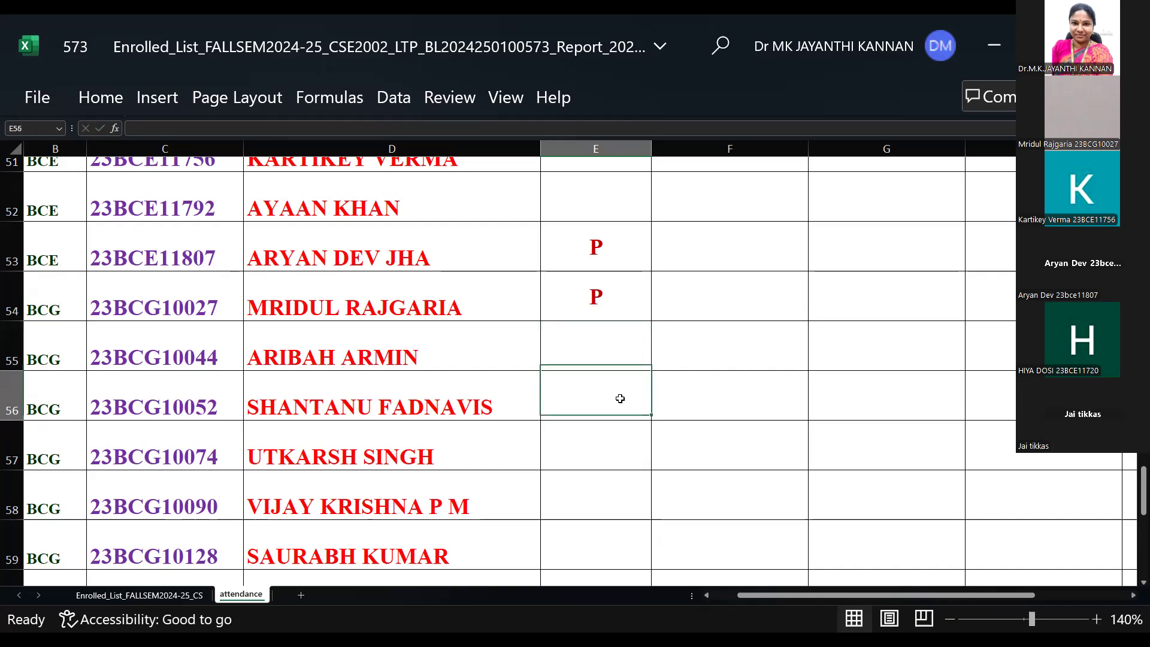
pyautogui.click(613, 450)
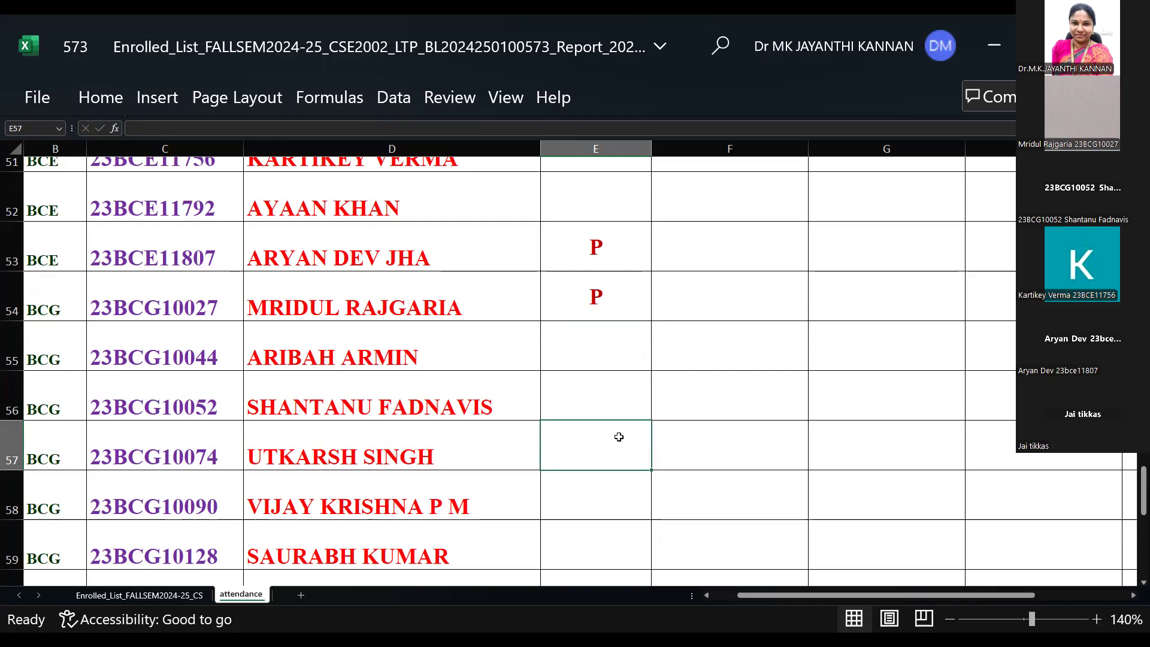
pyautogui.click(606, 400)
pyautogui.write('P')
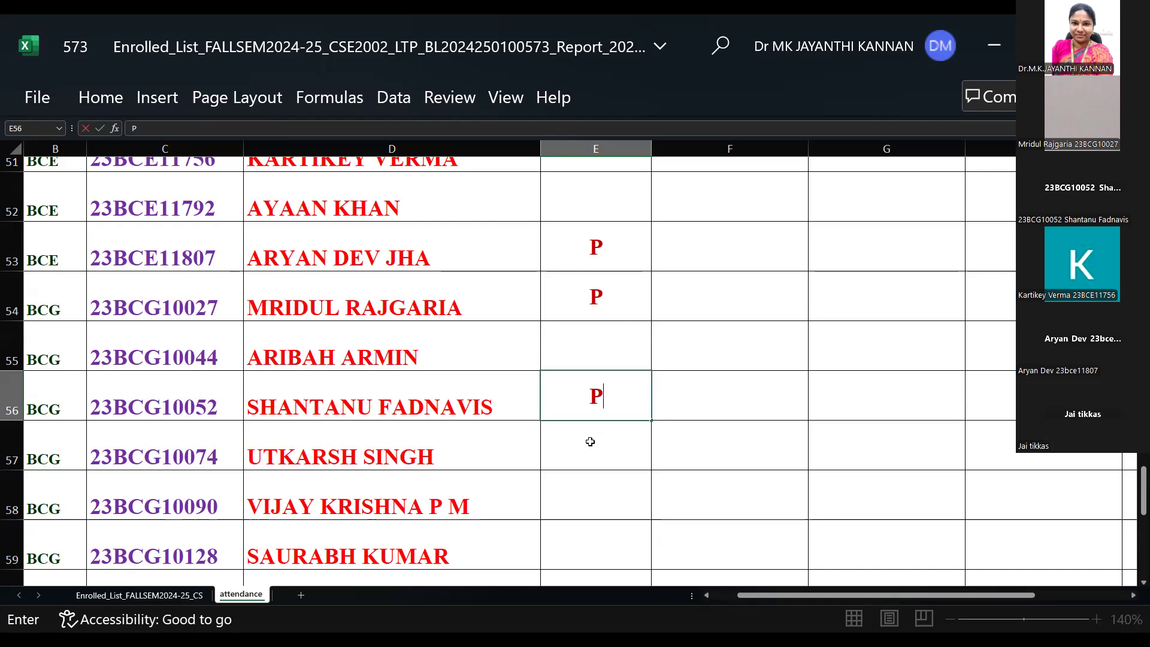
pyautogui.click(590, 450)
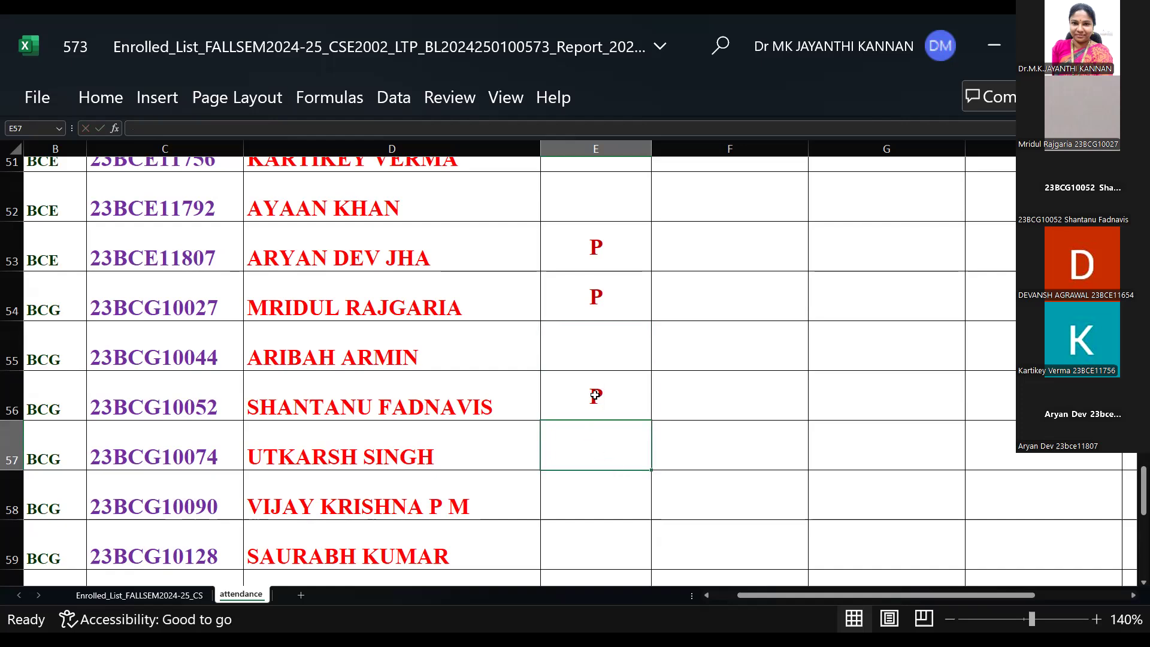
# Return to the skipped BCE student in row 47 and enter P in E47
pyautogui.scroll(2, 580, 439)
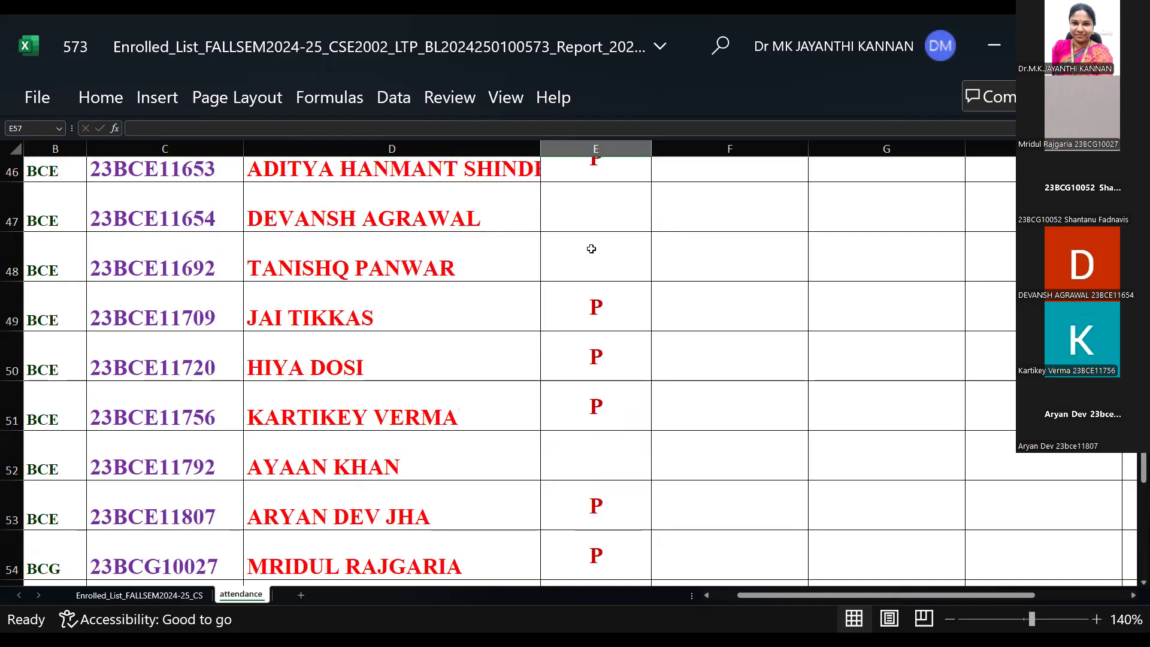
pyautogui.click(593, 219)
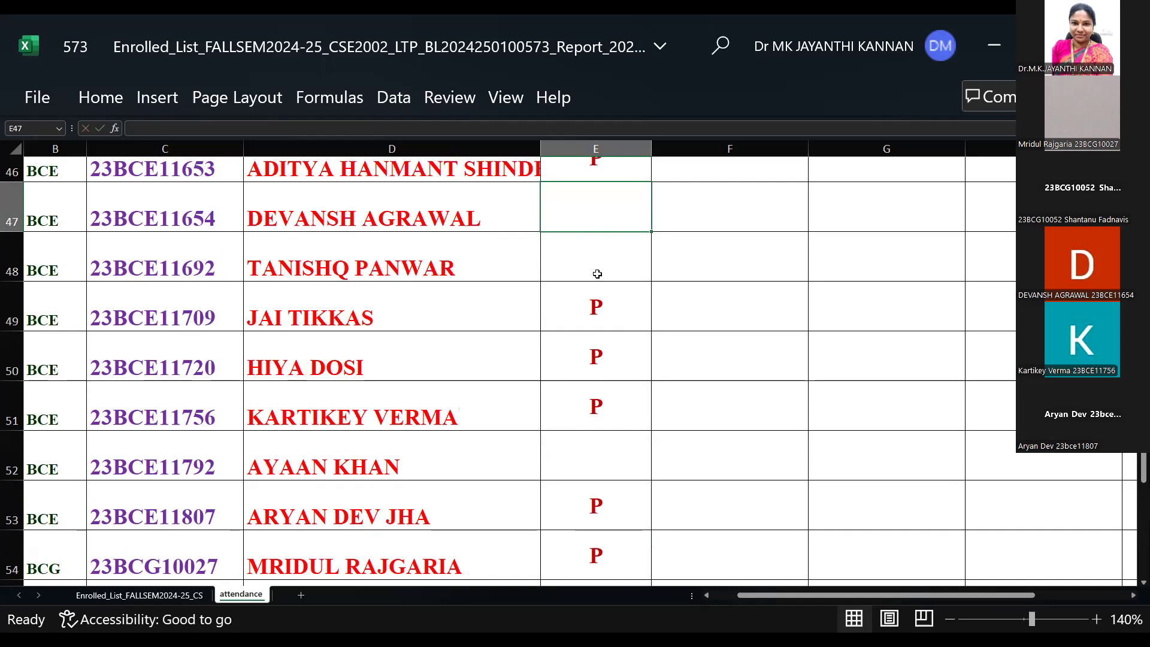
pyautogui.write('P')
# Mark the last BCG student, in row 59, present by entering P in E59
pyautogui.scroll(-1, 659, 427)
pyautogui.scroll(-2, 659, 427)
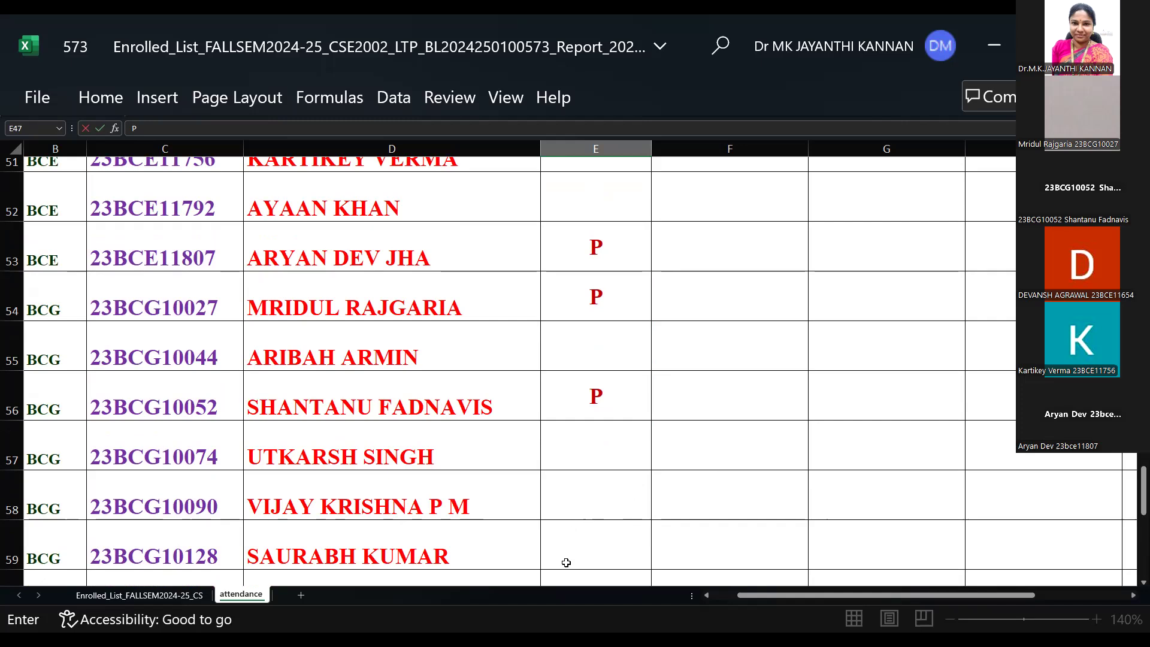
pyautogui.scroll(-1, 581, 533)
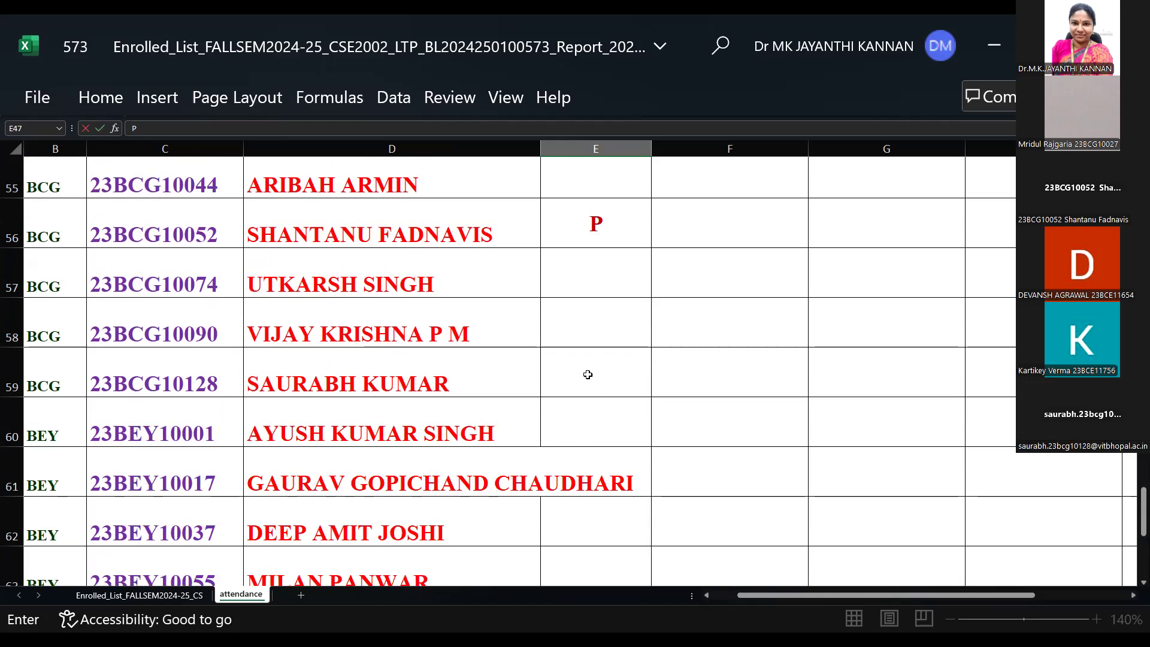
pyautogui.click(597, 376)
pyautogui.write('P')
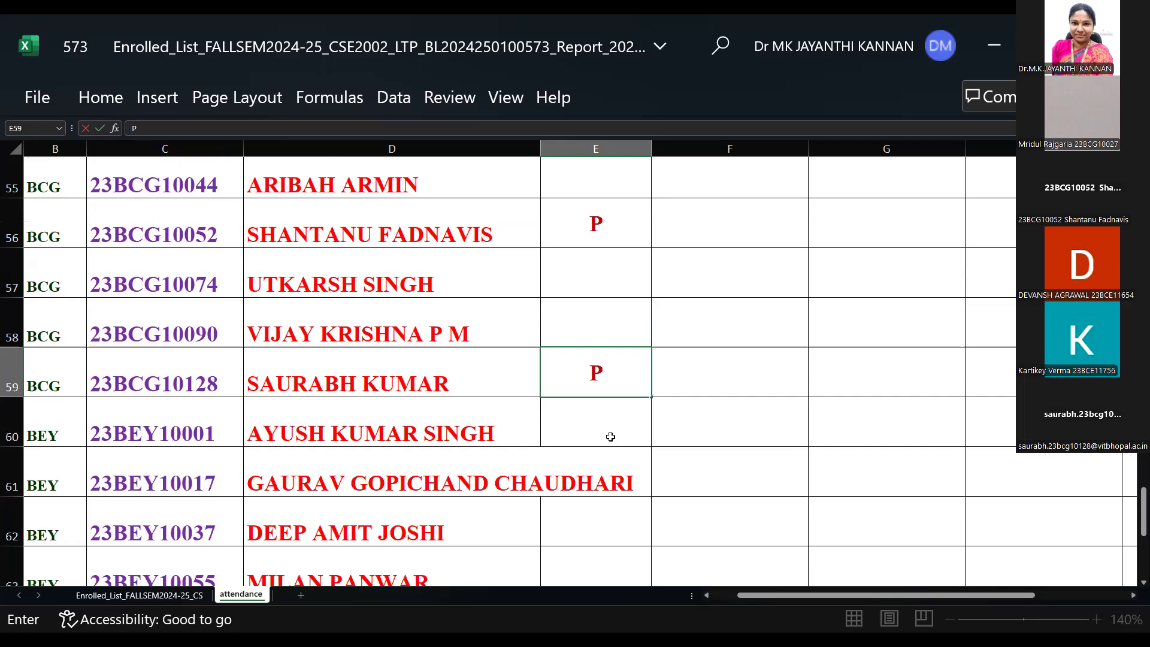
pyautogui.click(609, 466)
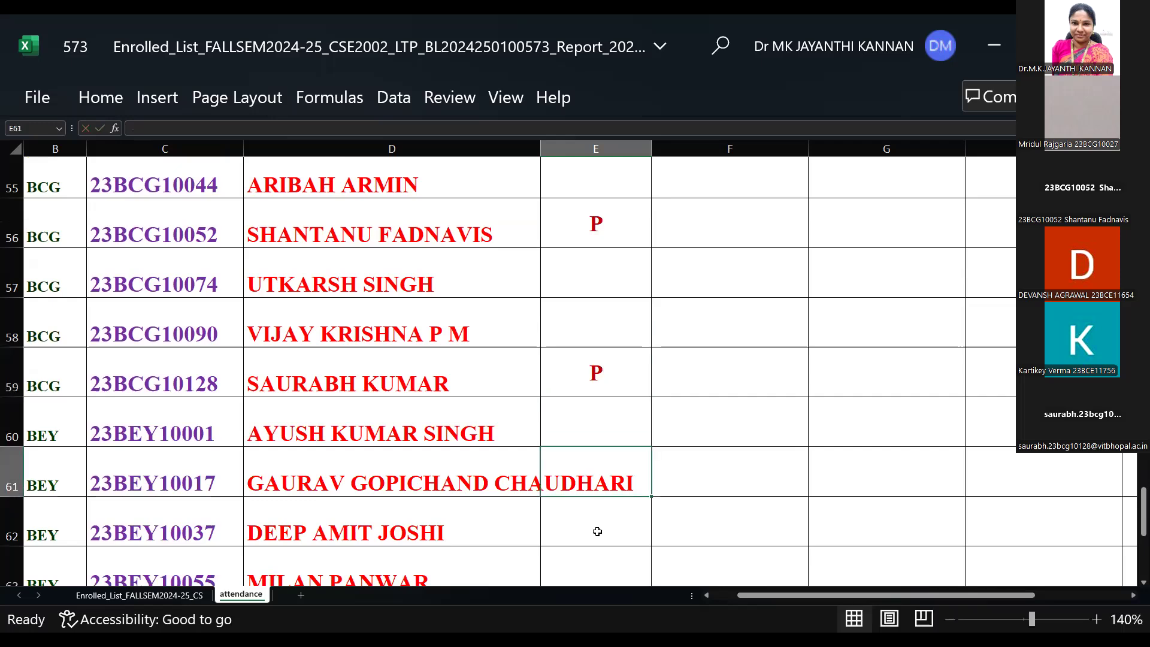
# Go through the BEY students in rows 61 to 63 and enter P in E62
pyautogui.scroll(-2, 593, 533)
pyautogui.click(601, 491)
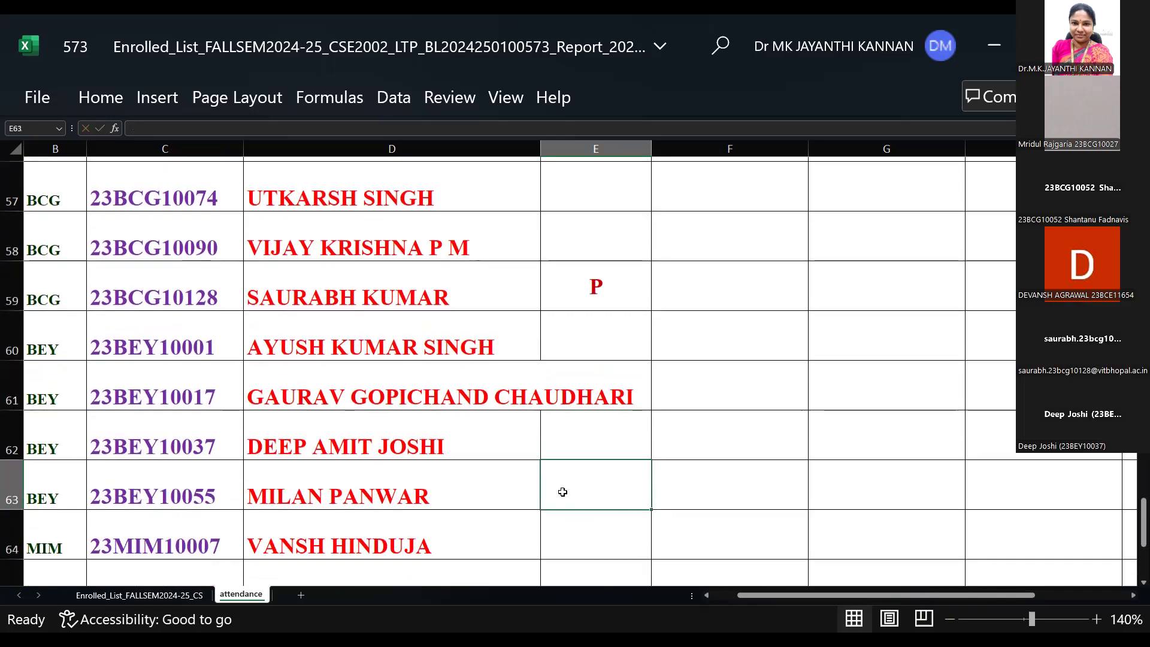
pyautogui.click(572, 450)
pyautogui.write('P')
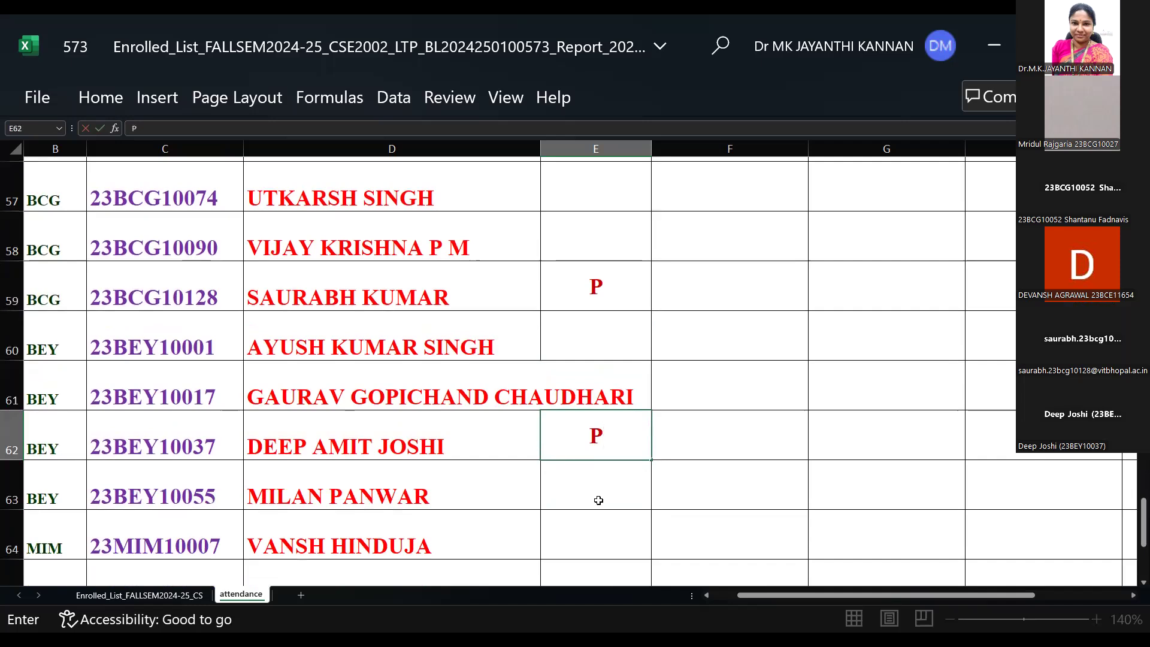
pyautogui.click(591, 527)
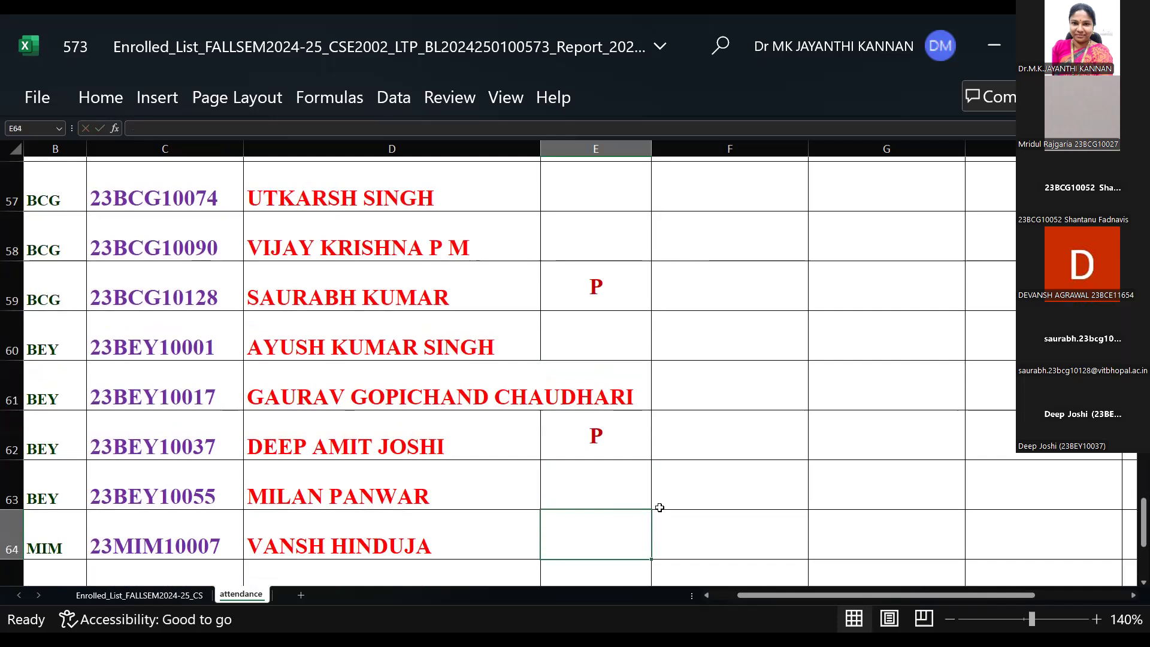
# Mark the MIM student in row 65 present by entering P in E65
pyautogui.scroll(-2, 622, 497)
pyautogui.click(568, 323)
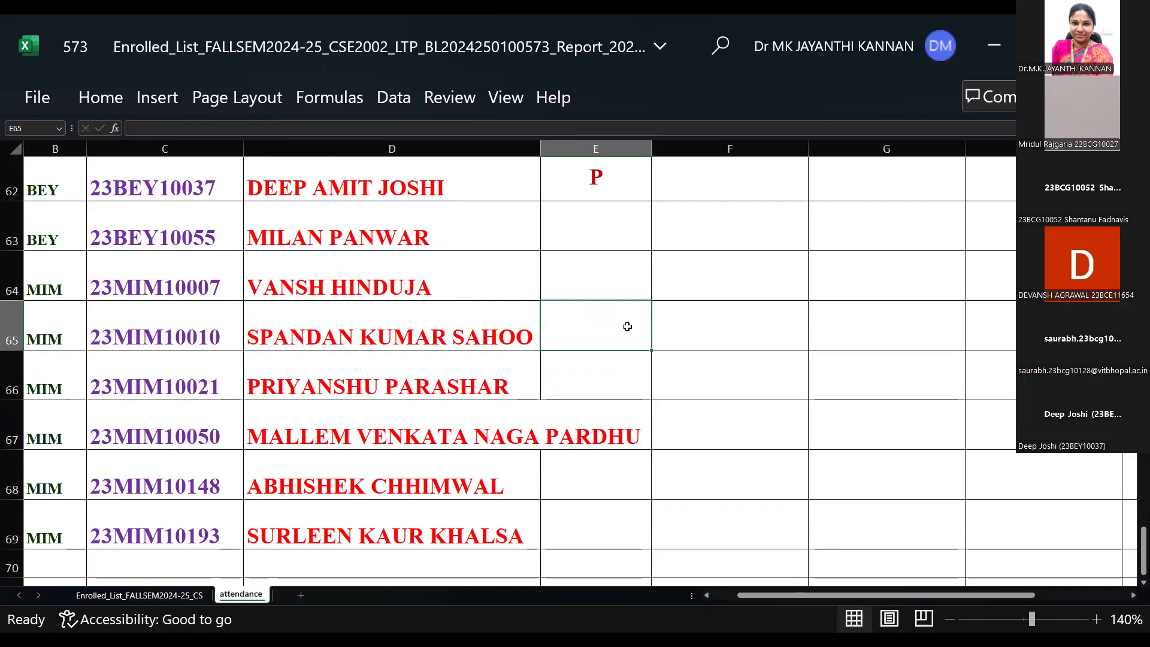
pyautogui.write('P')
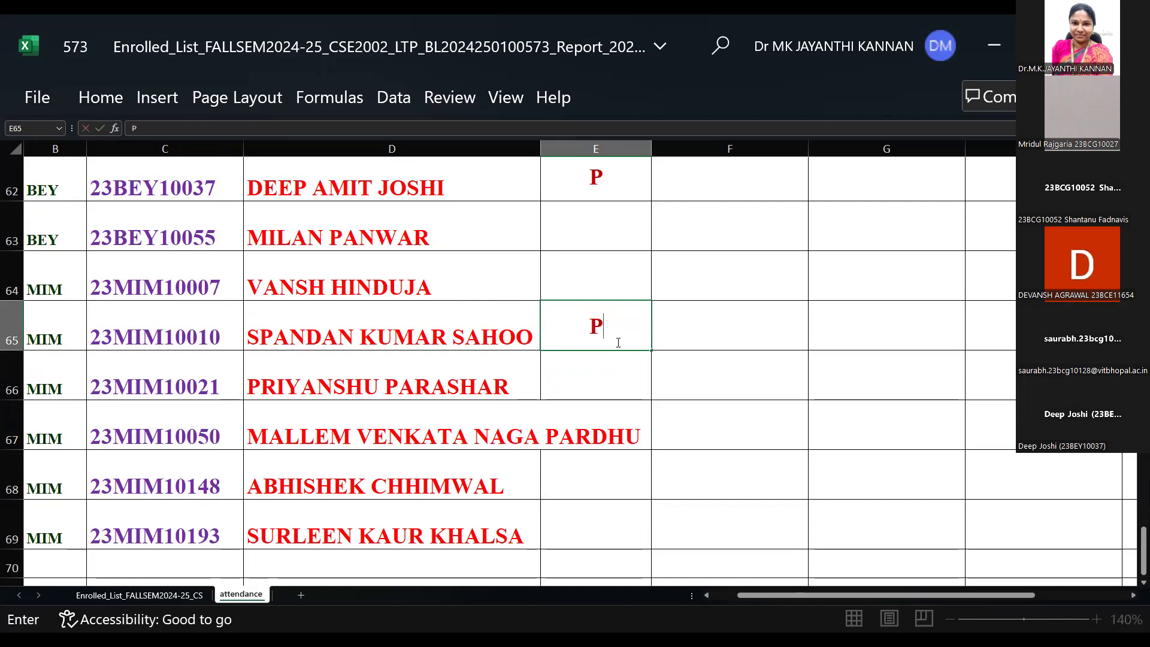
pyautogui.press('BackSpace')
pyautogui.write('P')
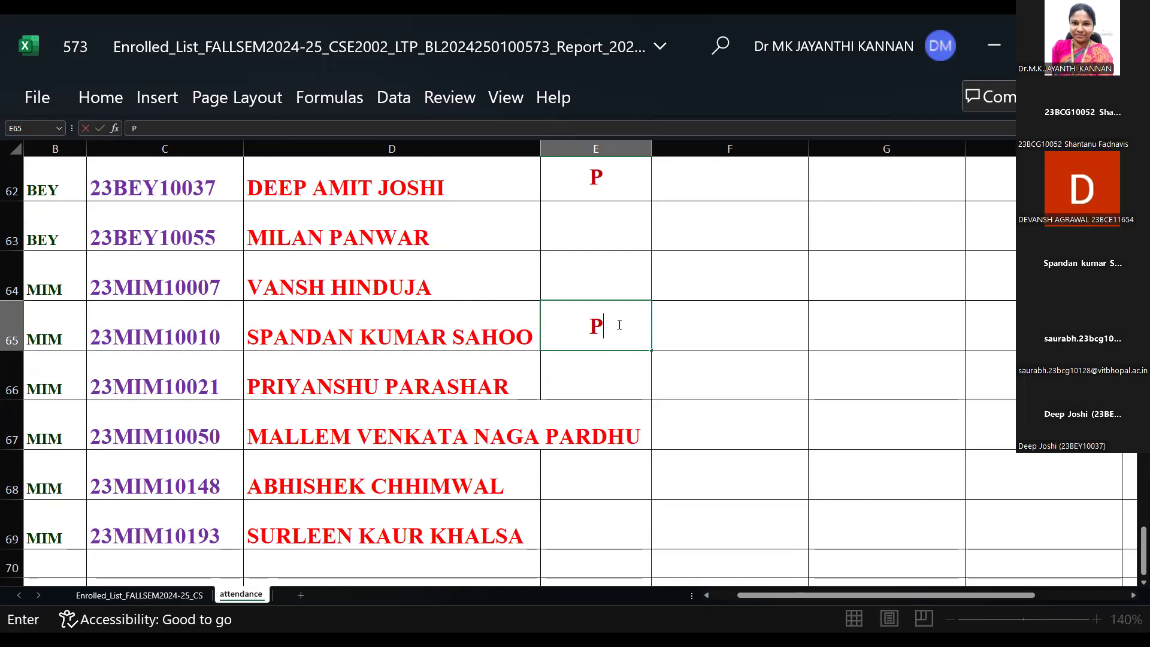
pyautogui.press('Return')
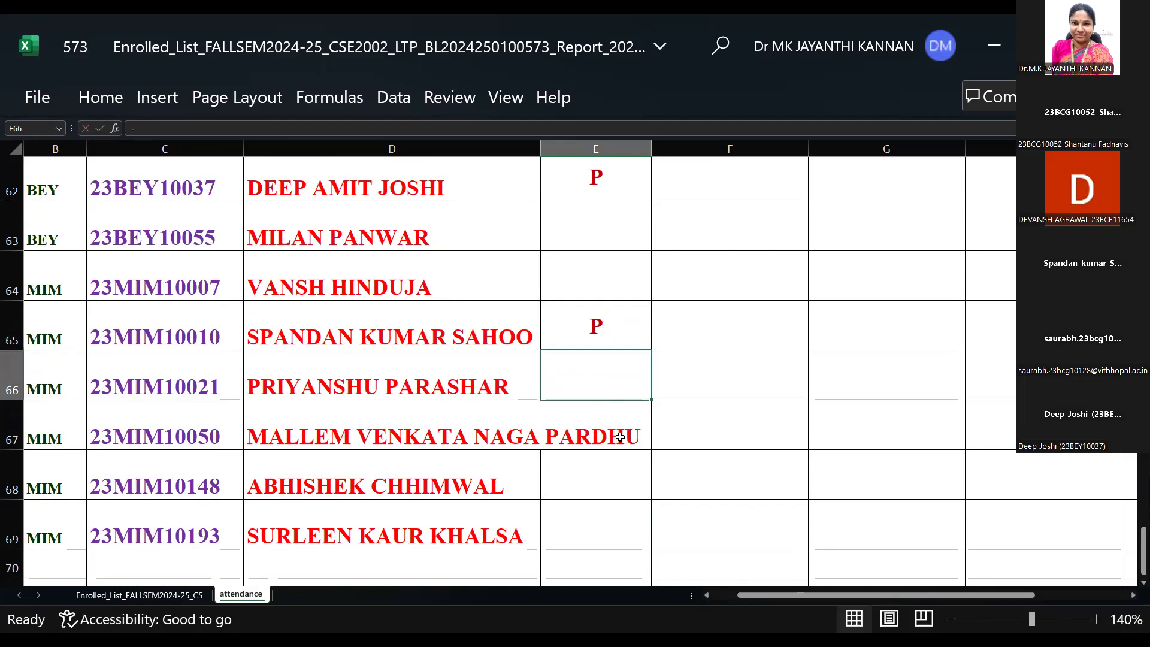
# Mark the remaining MIM students in rows 66 to 69 present by entering P in E66 through E69
pyautogui.write('P')
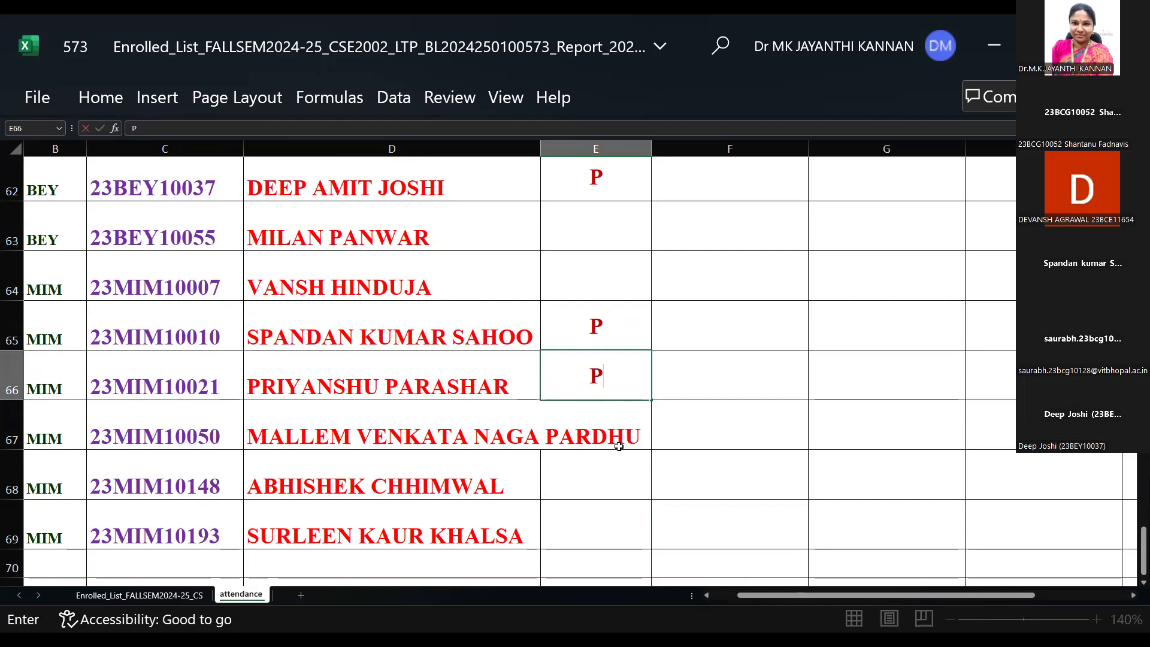
pyautogui.press('Return')
pyautogui.write('P')
pyautogui.press('Return')
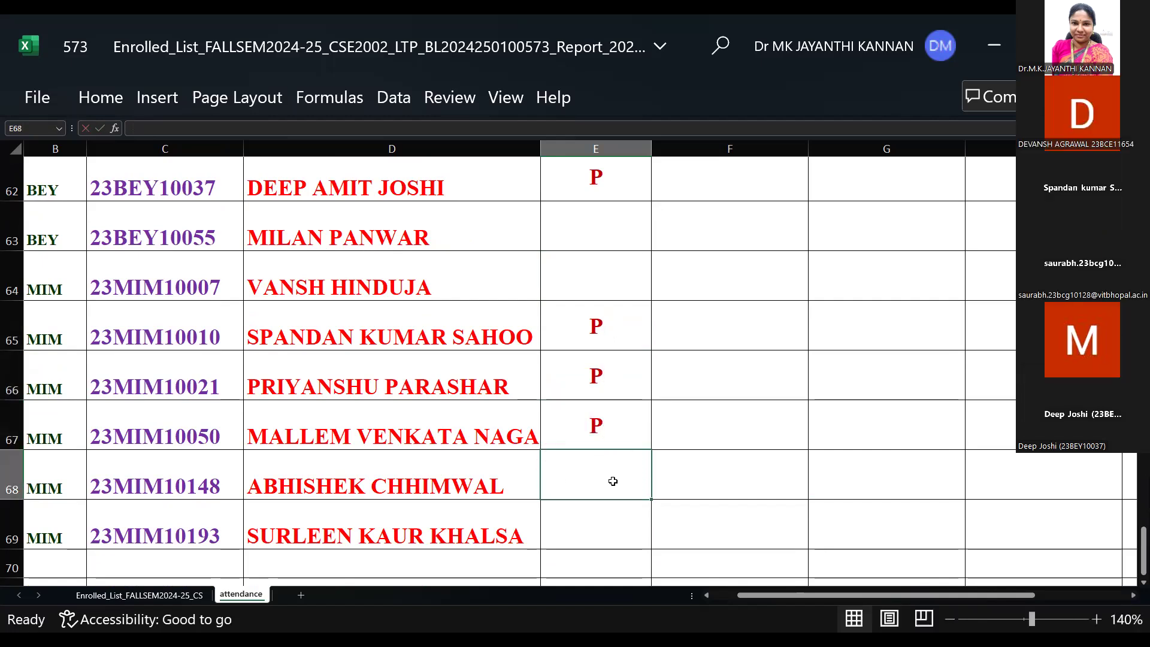
pyautogui.write('P')
pyautogui.press('Return')
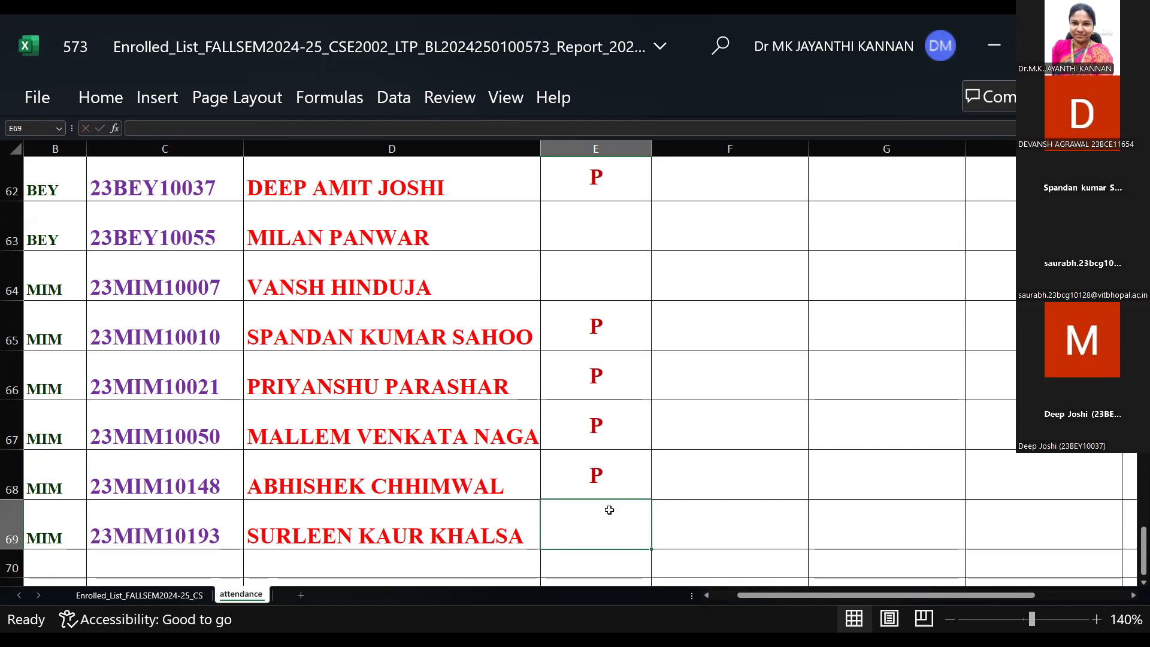
pyautogui.write('P')
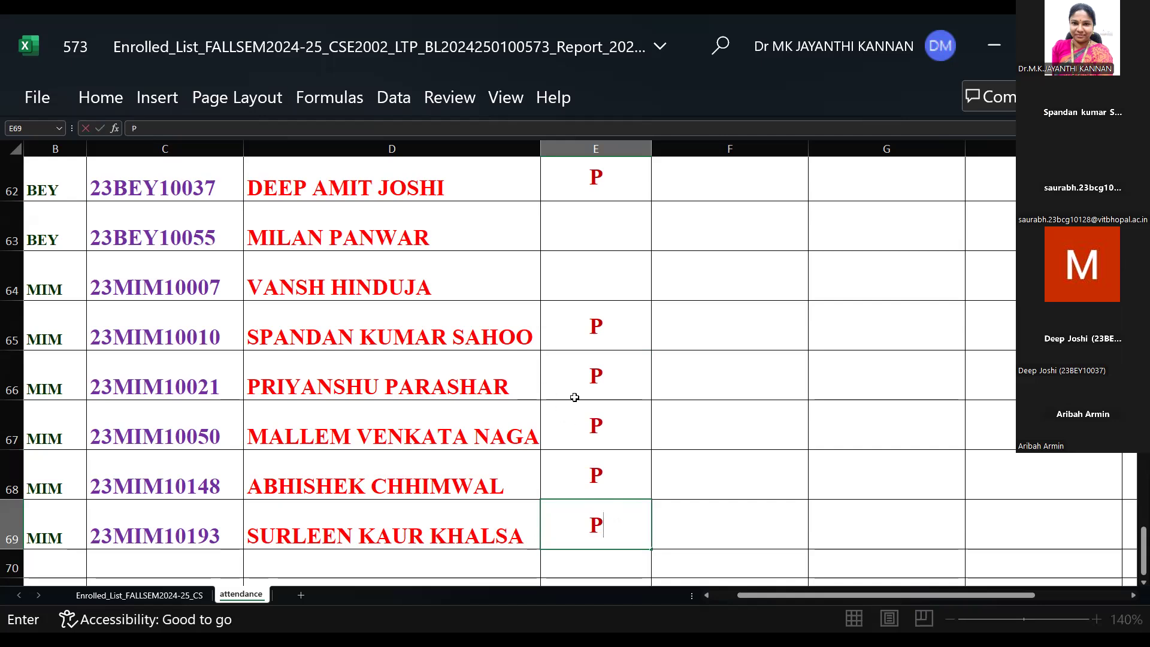
# Return to the skipped BCG student in row 55 and enter P in E55
pyautogui.scroll(3, 575, 397)
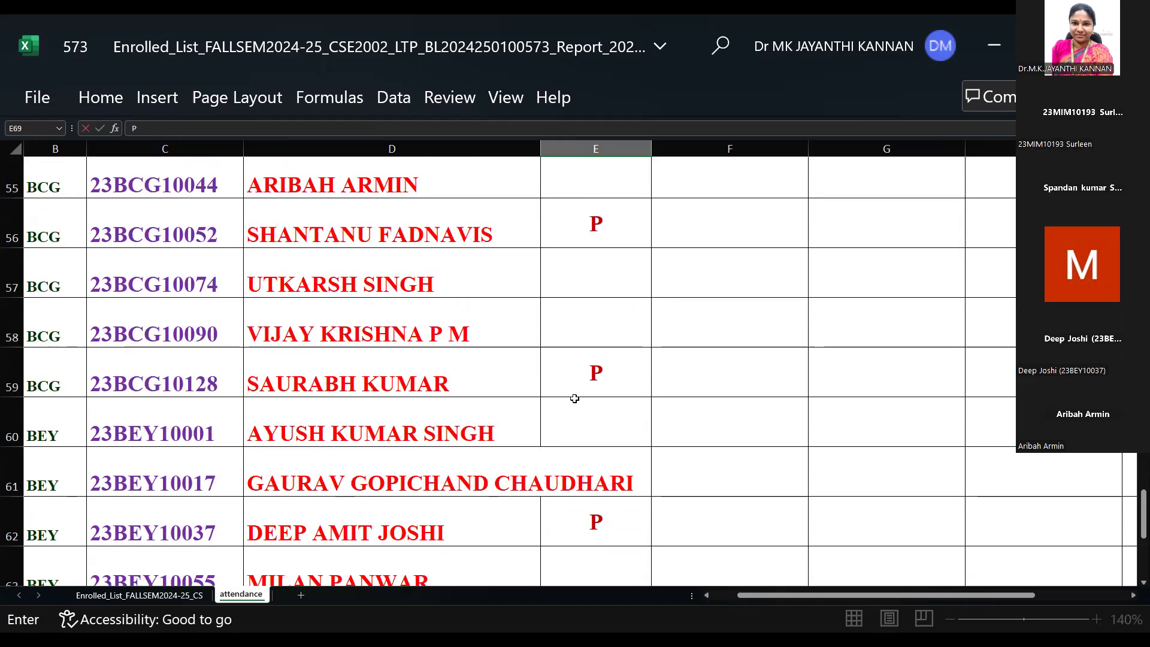
pyautogui.click(577, 189)
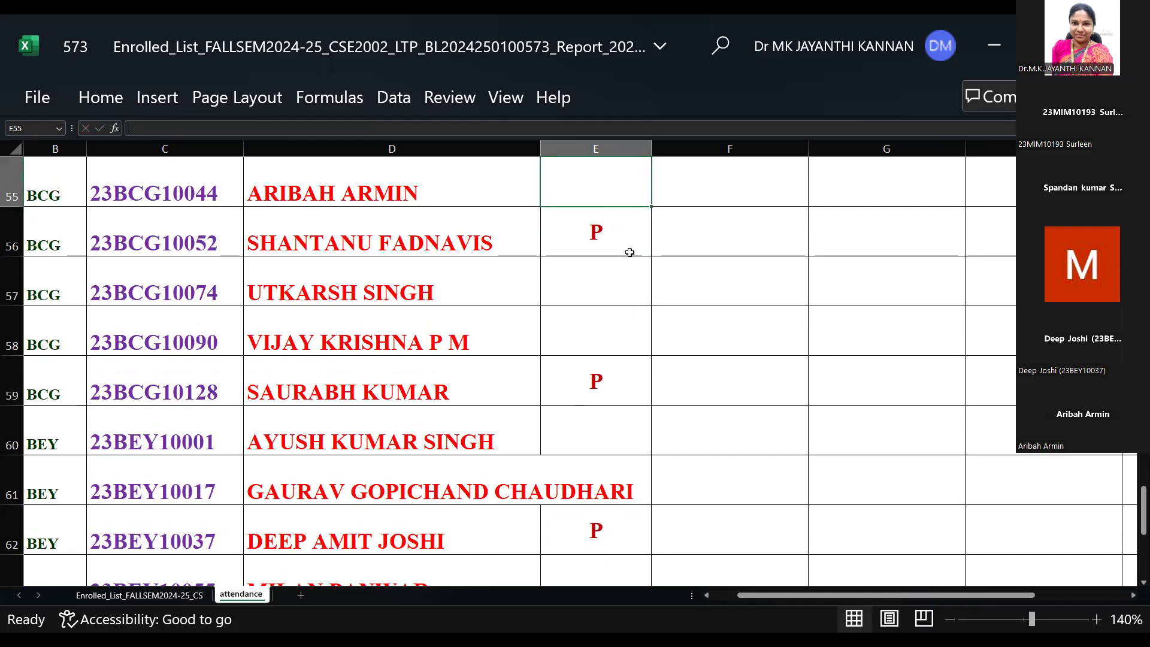
pyautogui.write('P')
pyautogui.scroll(-3, 639, 397)
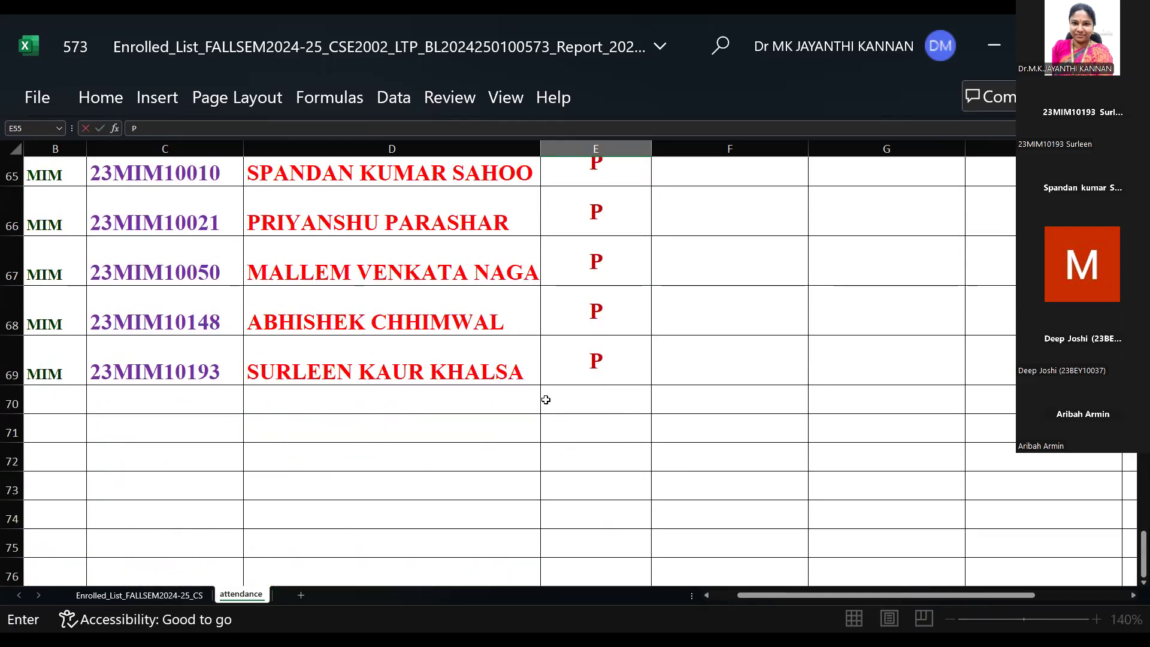
pyautogui.scroll(2, 559, 393)
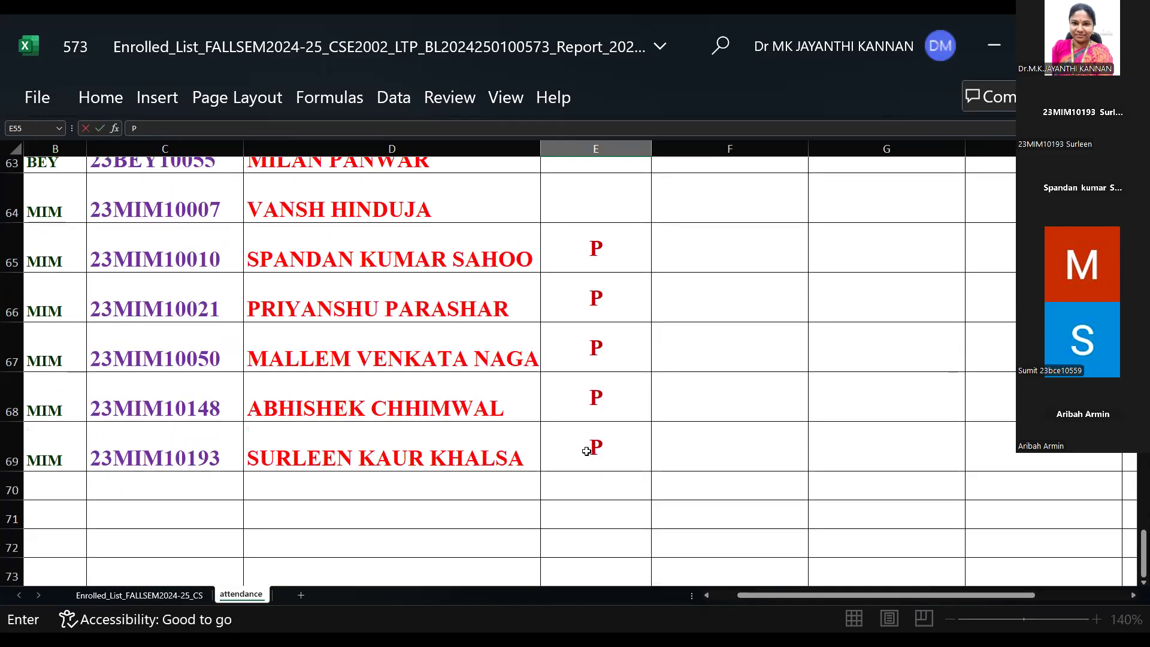
pyautogui.scroll(2, 586, 451)
pyautogui.scroll(2, 584, 443)
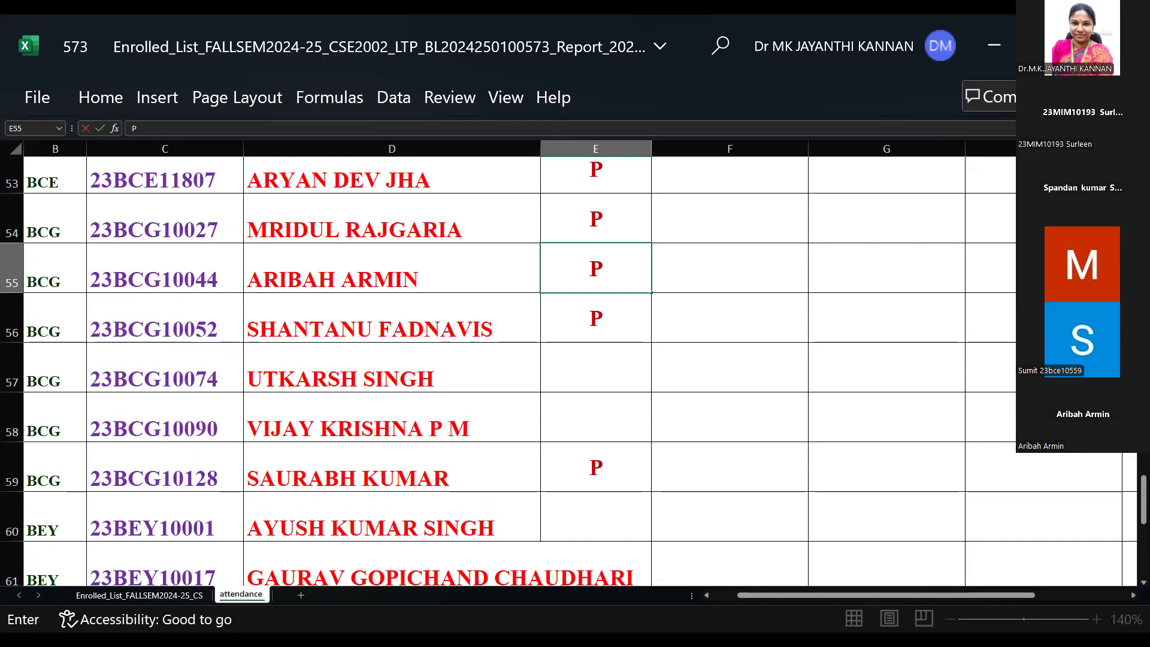
pyautogui.click(842, 536)
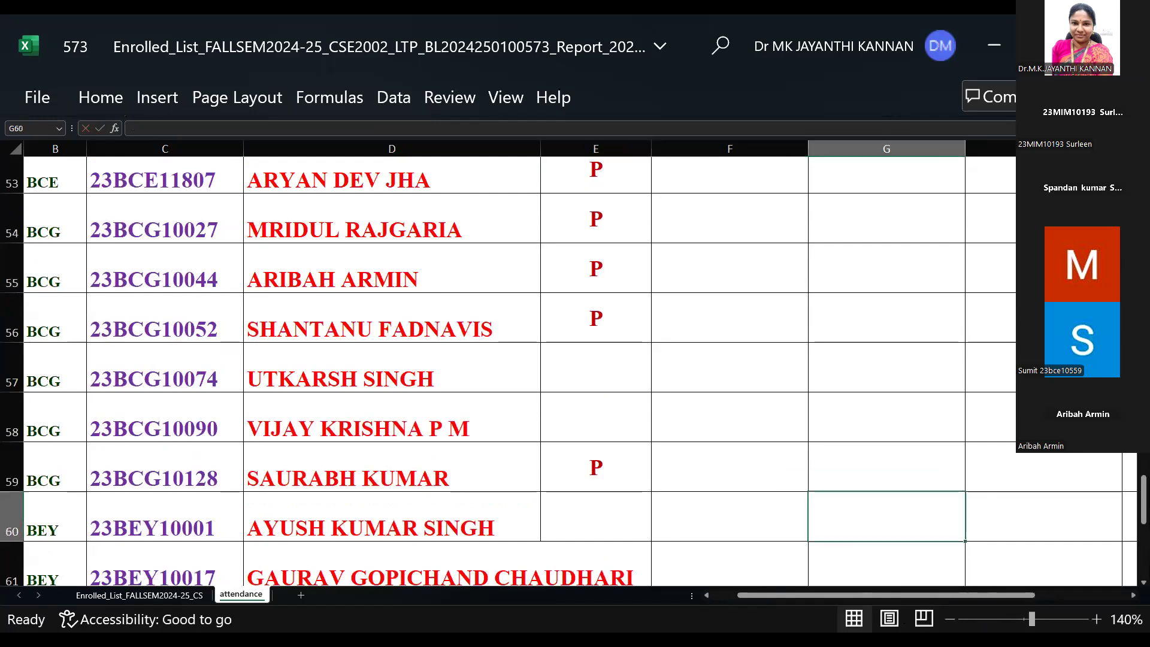
# Return to the start of the list and enter P for the unmarked students in E4 and E9
pyautogui.scroll(-4, 965, 613)
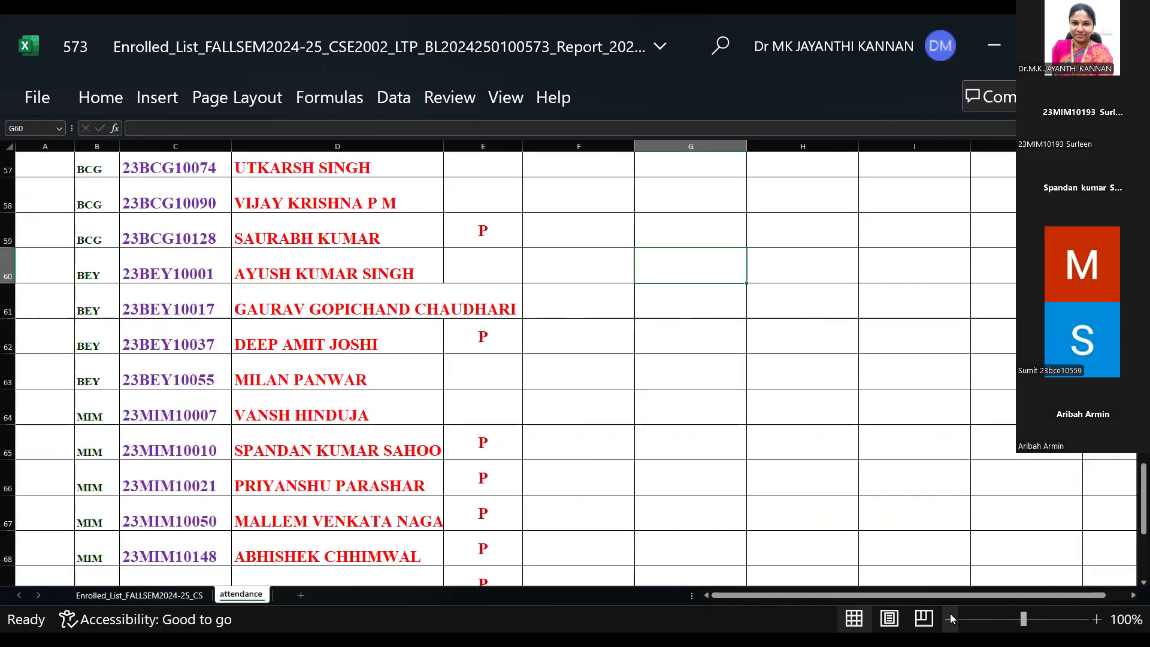
pyautogui.click(951, 619)
pyautogui.scroll(18, 639, 508)
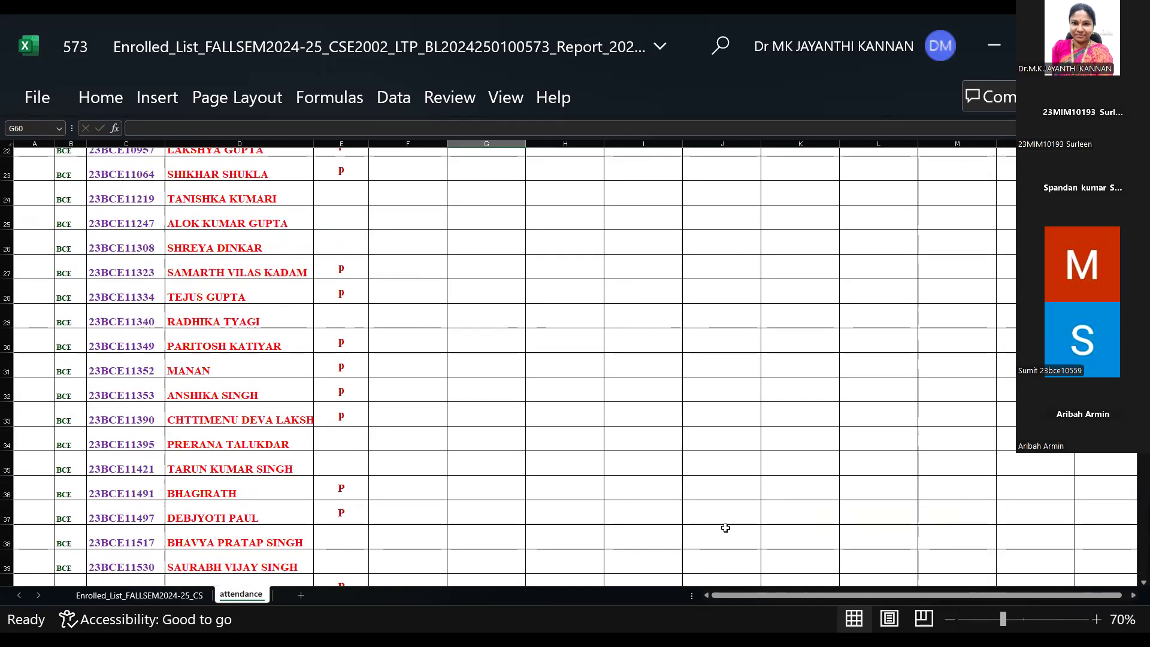
pyautogui.scroll(3, 682, 494)
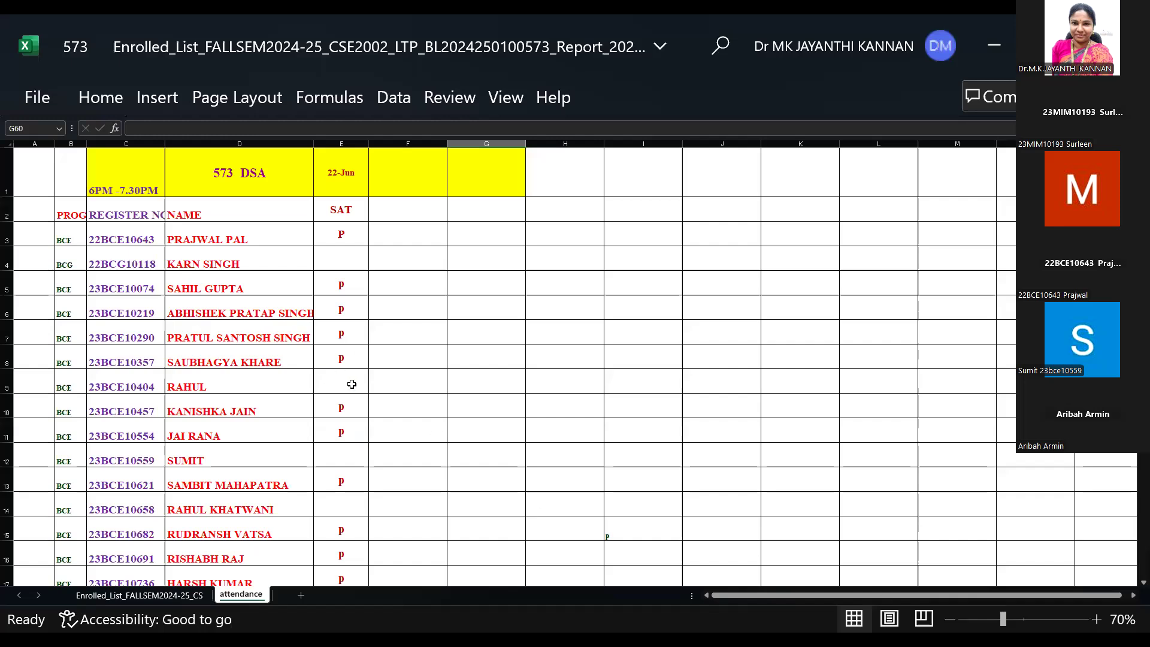
pyautogui.click(339, 269)
pyautogui.write('P')
pyautogui.click(340, 383)
pyautogui.write('P')
# Mark the students in rows 12 and 14 present by entering P in E12 and E14
pyautogui.click(344, 460)
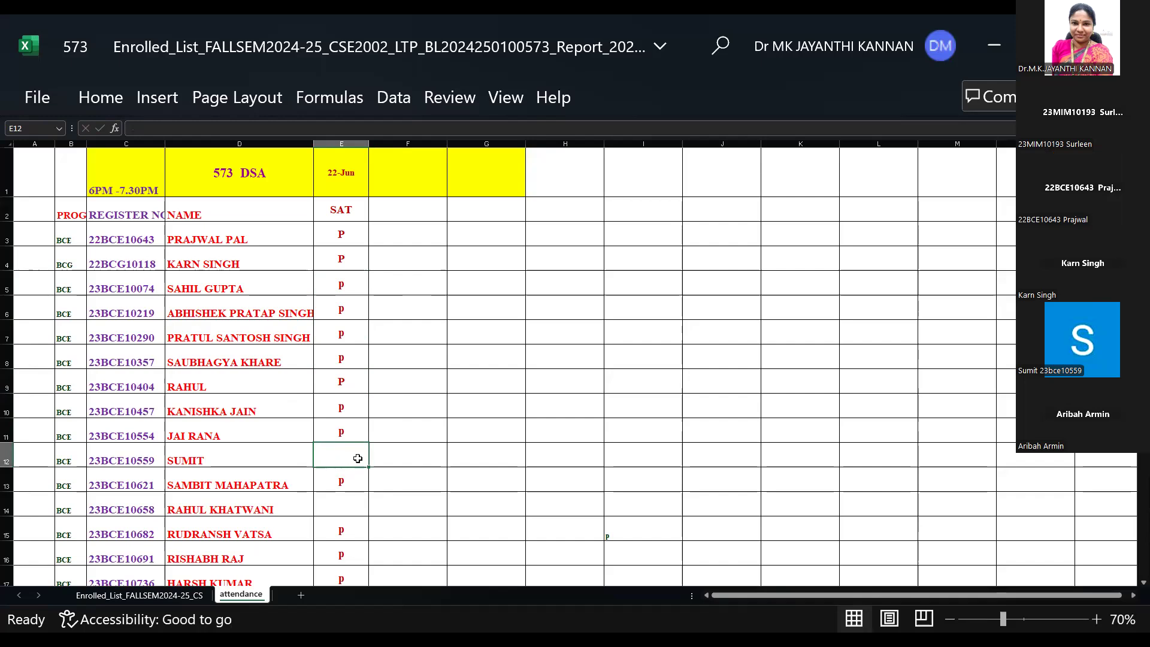
pyautogui.write('P')
pyautogui.click(339, 506)
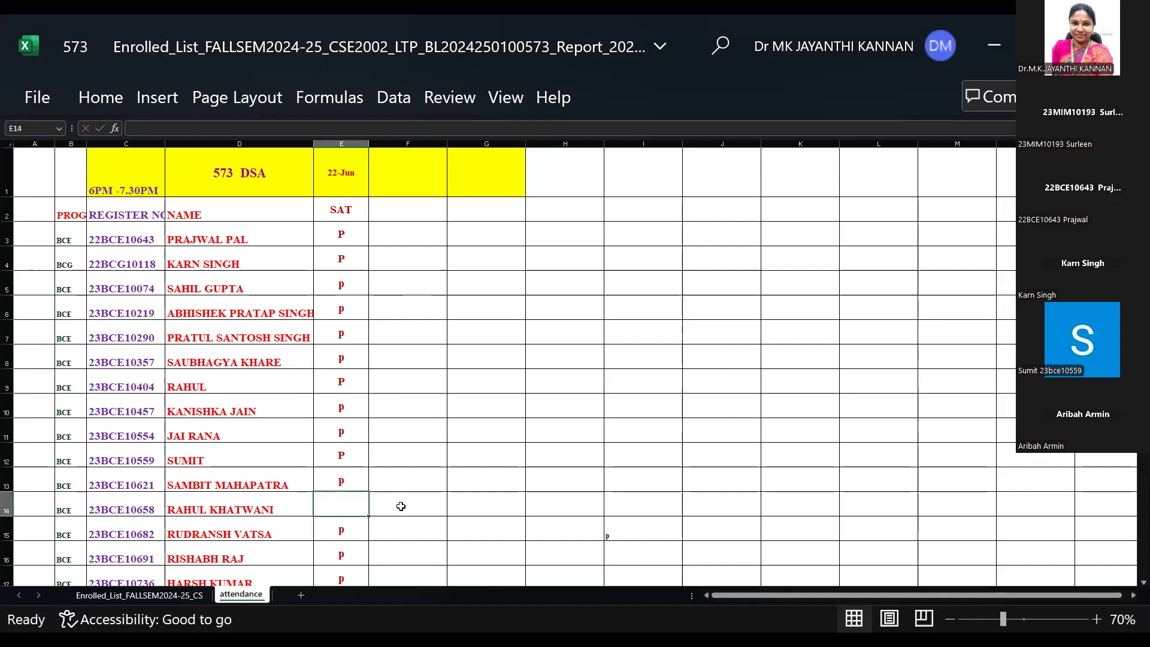
pyautogui.write('P')
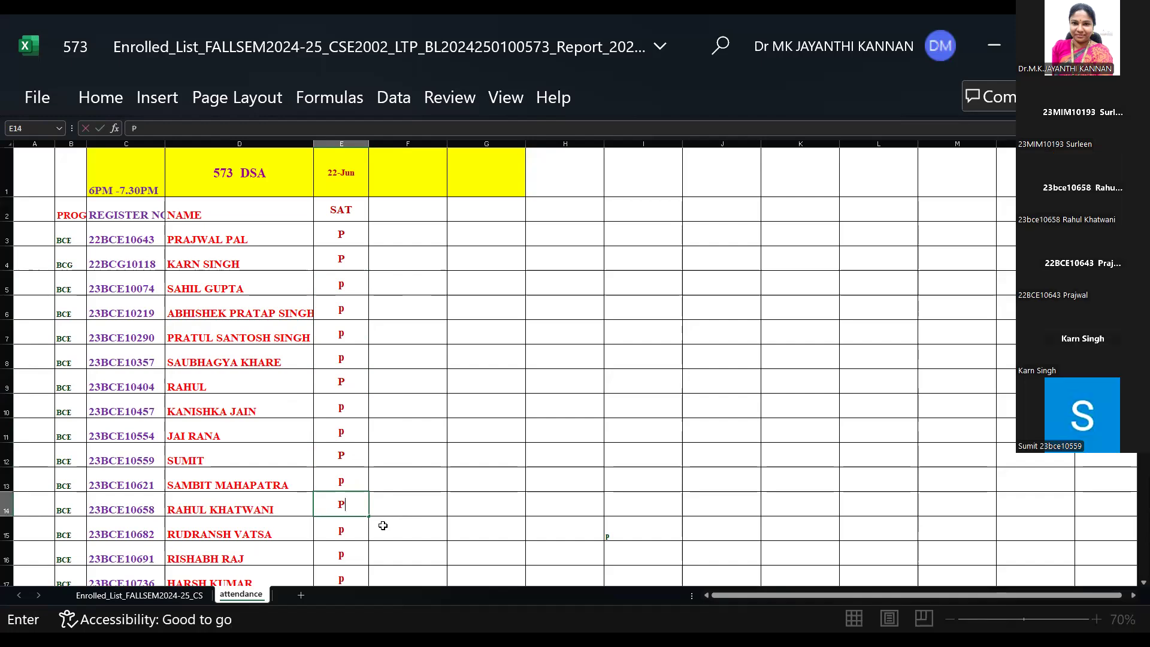
# Recheck the unmarked BCE students in rows 24 to 38, stopping at E24, E29, E35 and E38
pyautogui.scroll(-4, 411, 511)
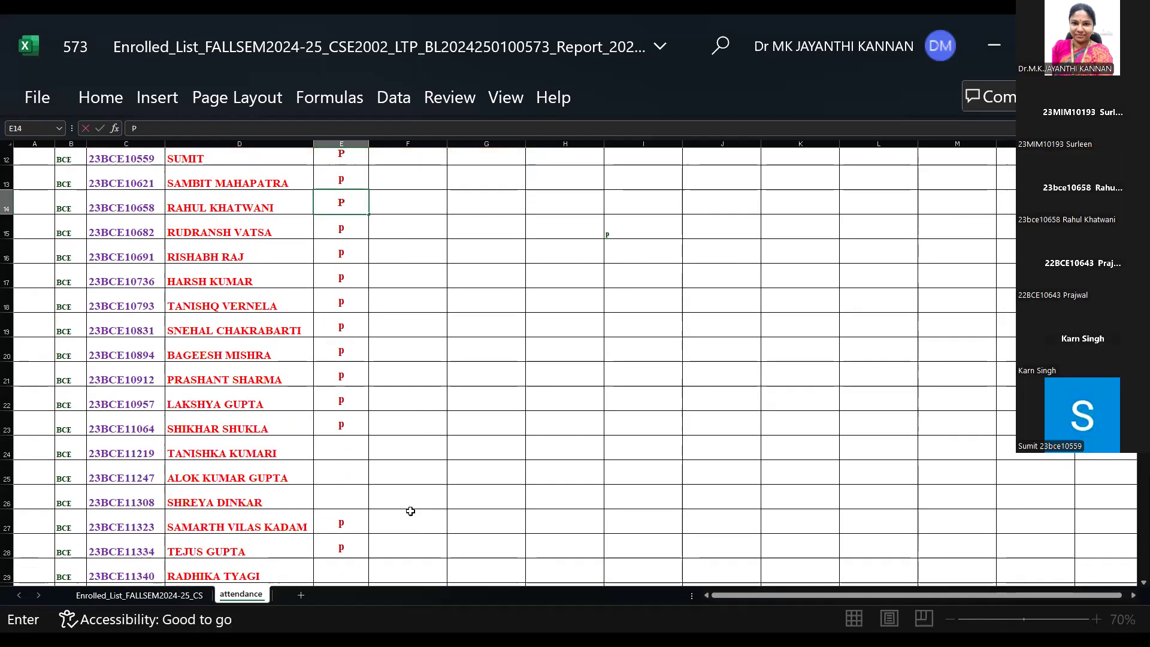
pyautogui.click(357, 450)
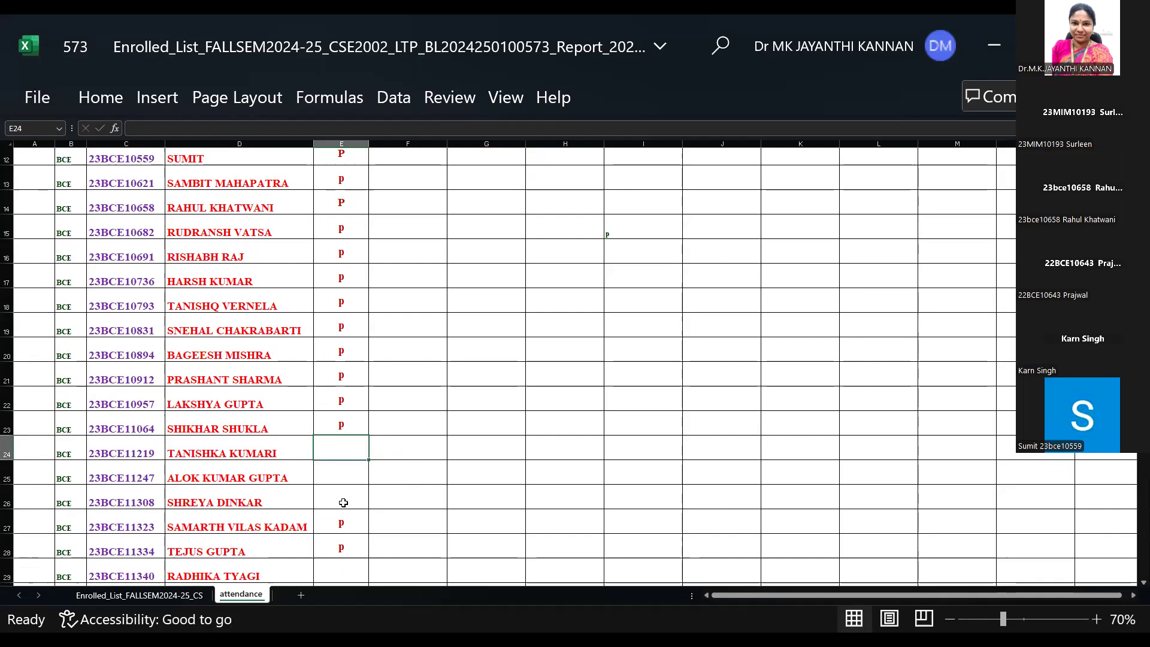
pyautogui.scroll(-2, 353, 502)
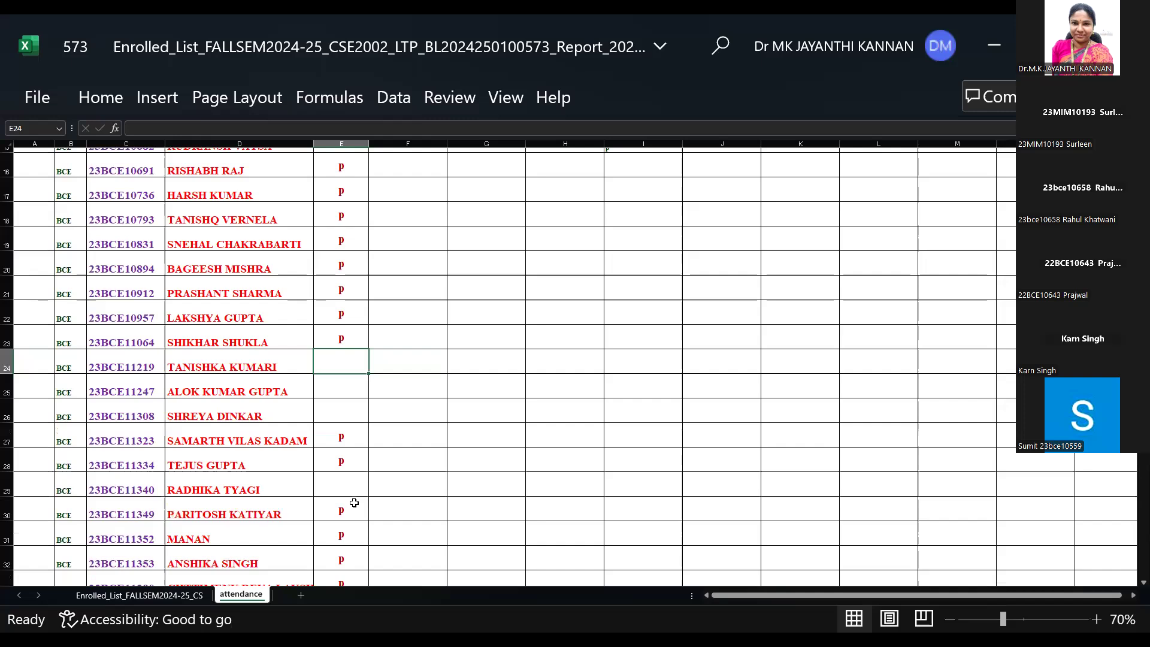
pyautogui.click(342, 482)
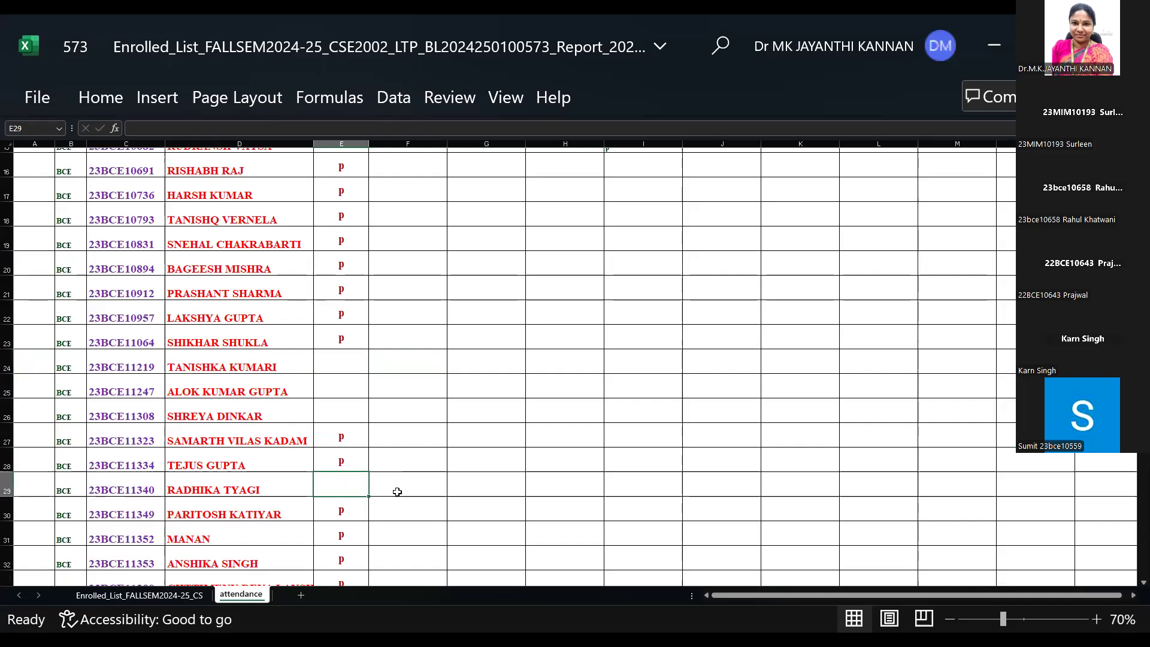
pyautogui.scroll(-2, 411, 484)
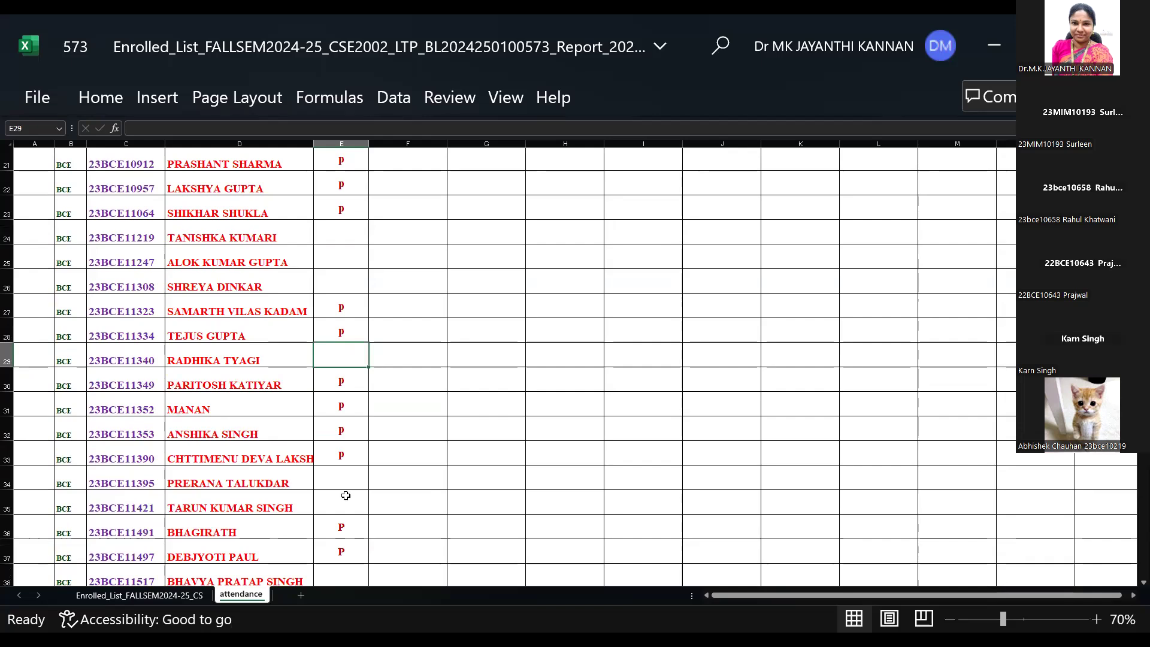
pyautogui.click(345, 495)
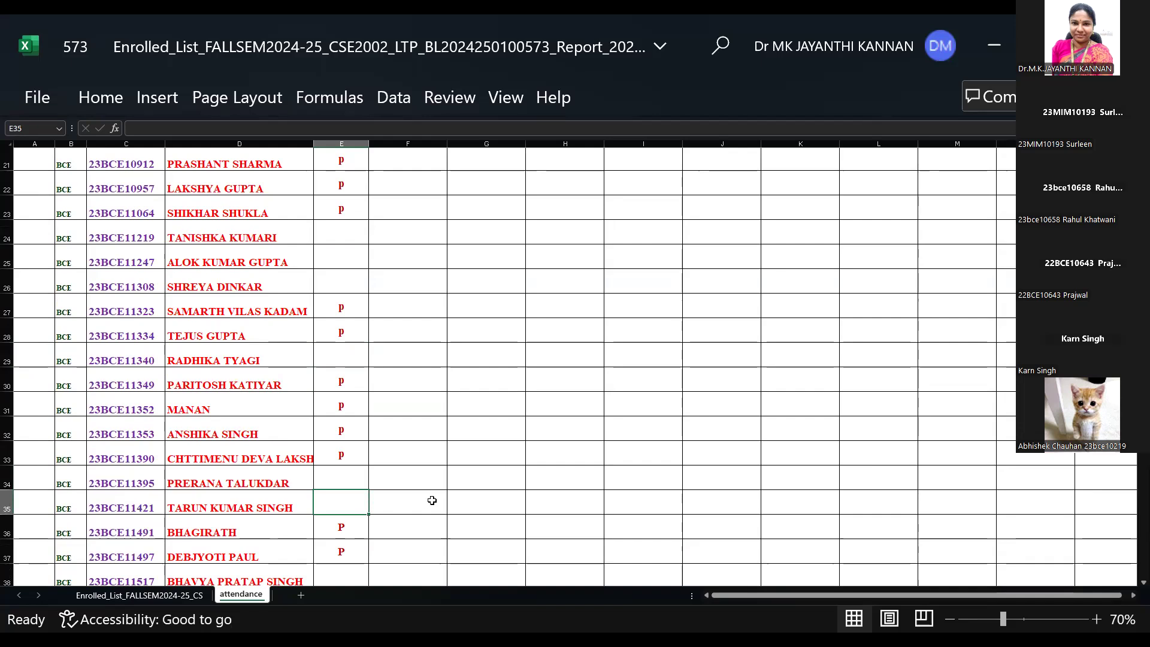
pyautogui.scroll(-1, 434, 497)
pyautogui.click(345, 487)
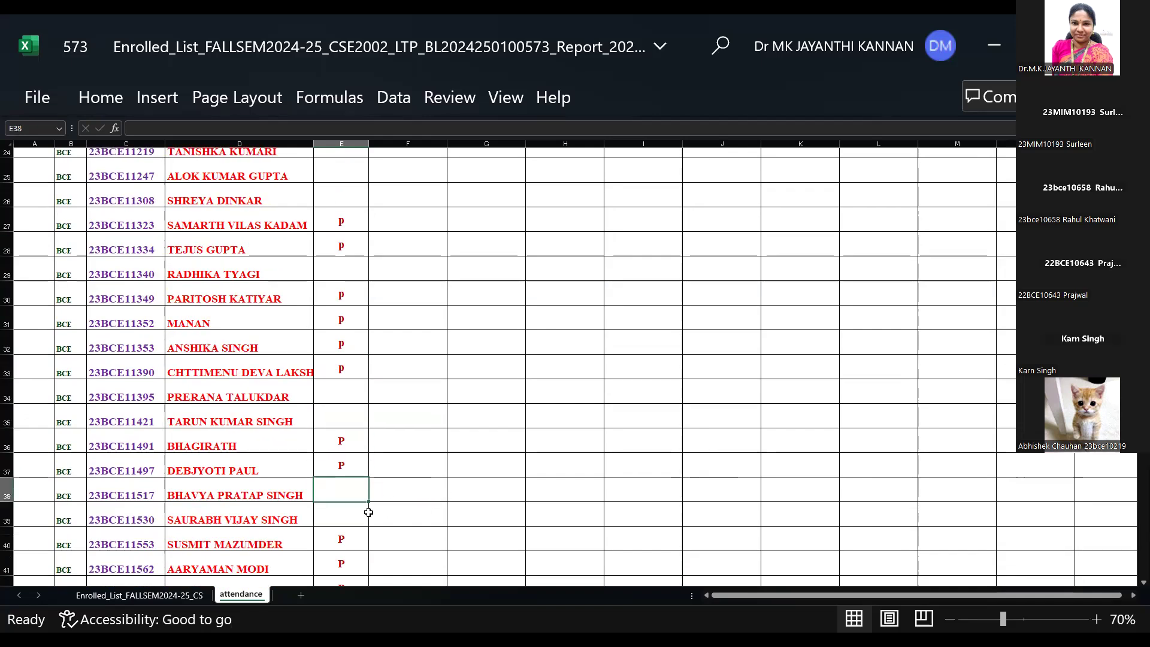
# Try marking the student in row 39 present with P in E39
pyautogui.click(343, 518)
pyautogui.write('P')
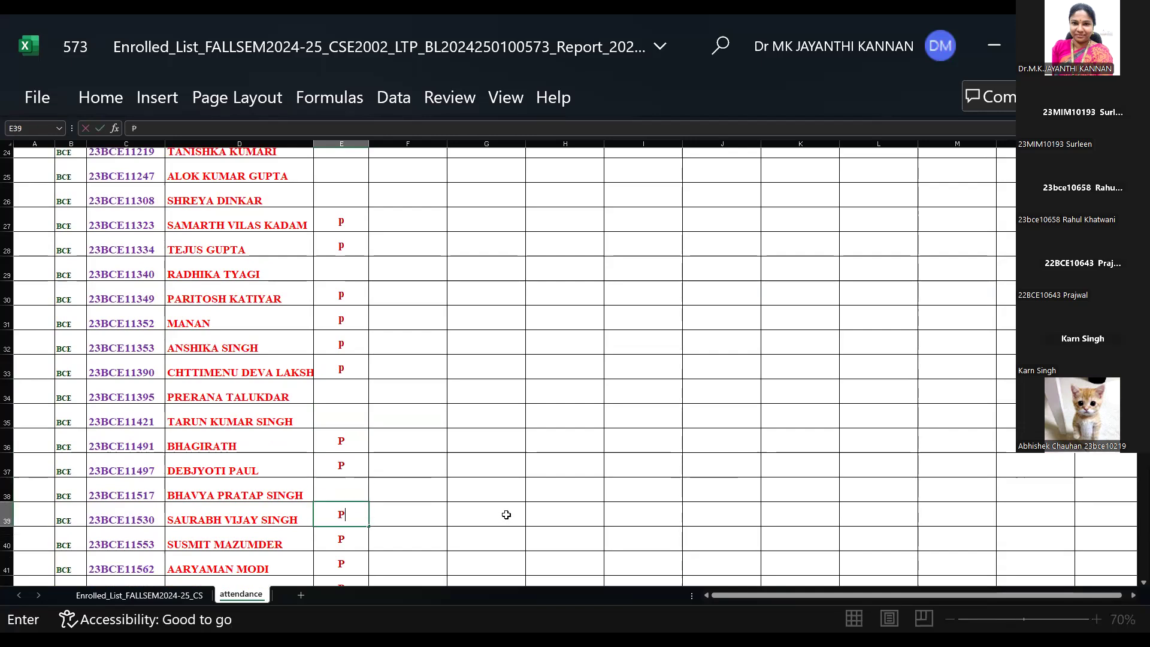
# Recheck the unmarked BCE students in rows 43, 45, 48 and 52 of the SAT column
pyautogui.scroll(-2, 476, 519)
pyautogui.click(363, 488)
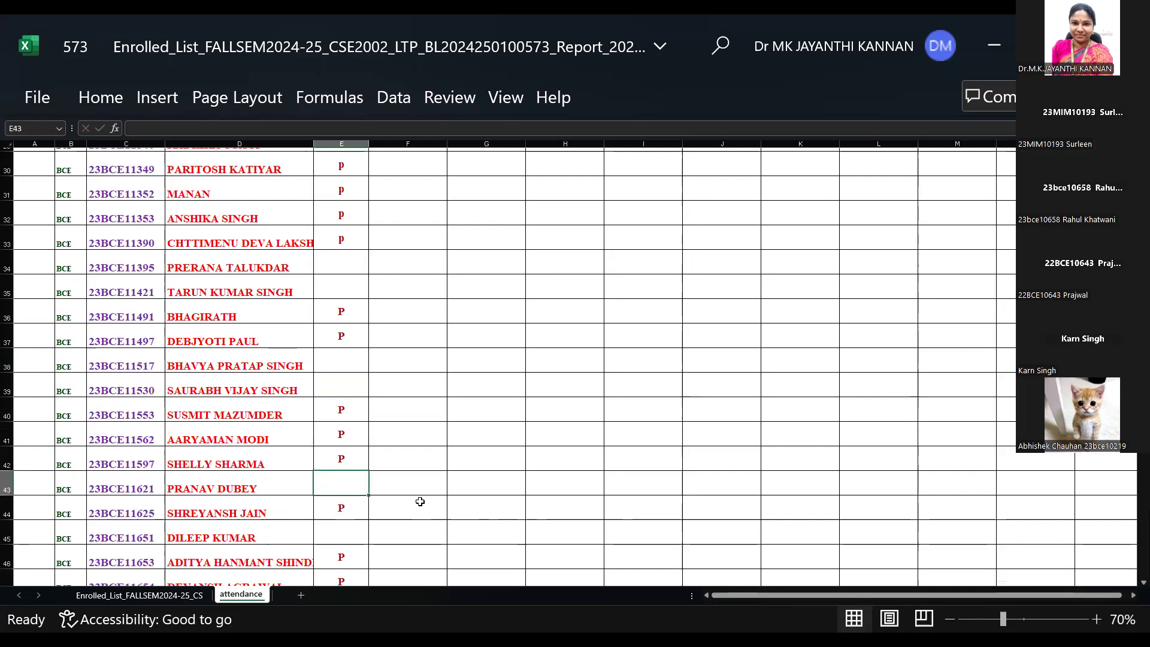
pyautogui.click(349, 533)
pyautogui.scroll(-3, 484, 515)
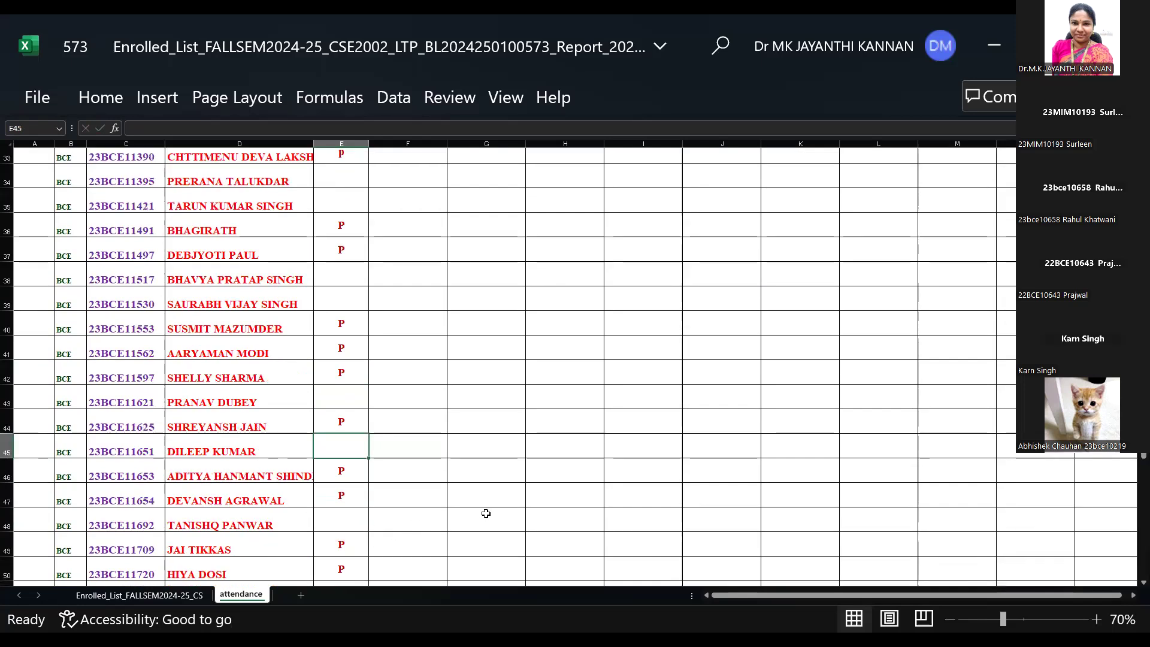
pyautogui.click(325, 442)
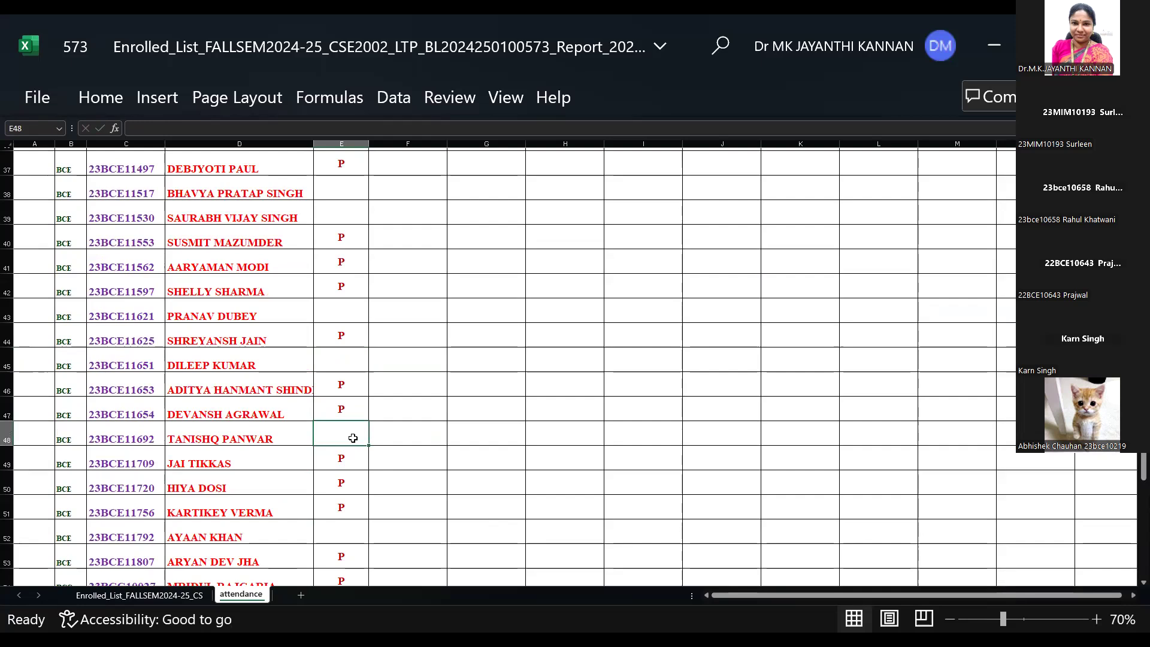
pyautogui.click(352, 532)
pyautogui.scroll(-1, 407, 516)
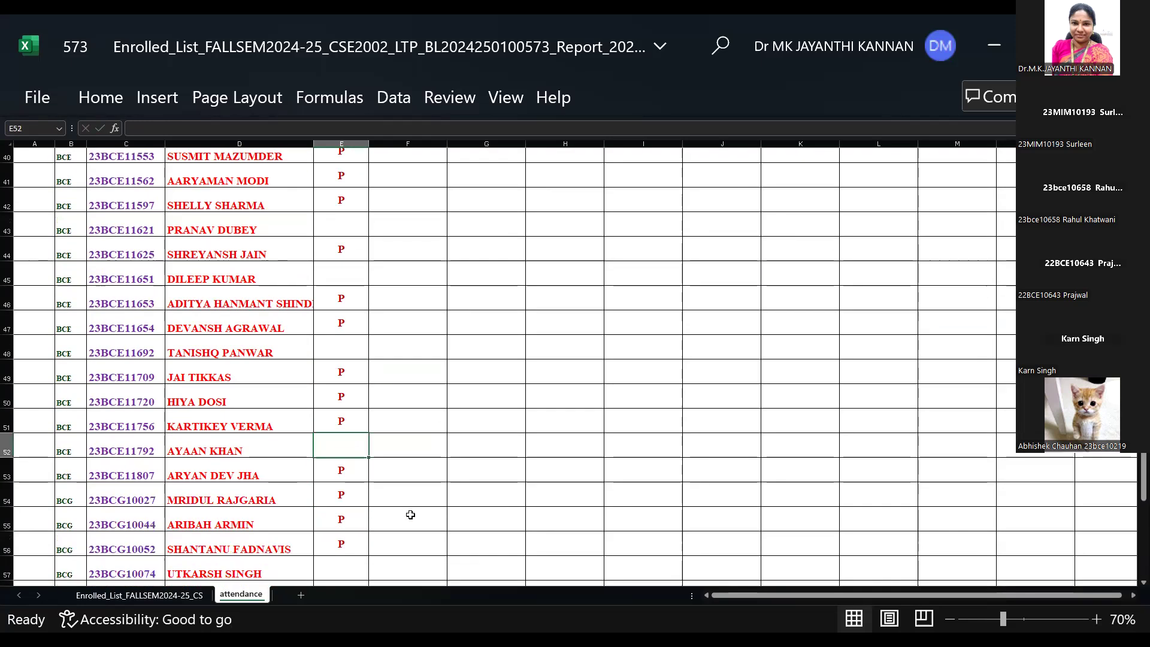
# Recheck the unmarked BCG and BEY students in rows 57 to 63 of the SAT column
pyautogui.scroll(-2, 410, 515)
pyautogui.click(344, 424)
pyautogui.click(339, 446)
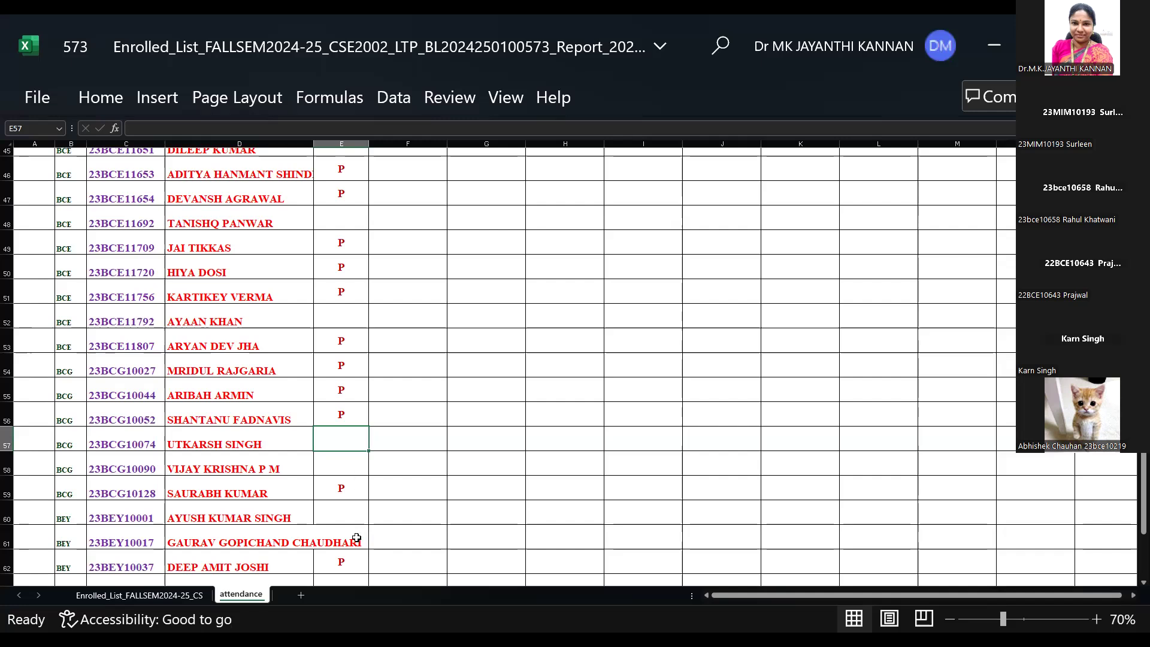
pyautogui.click(349, 518)
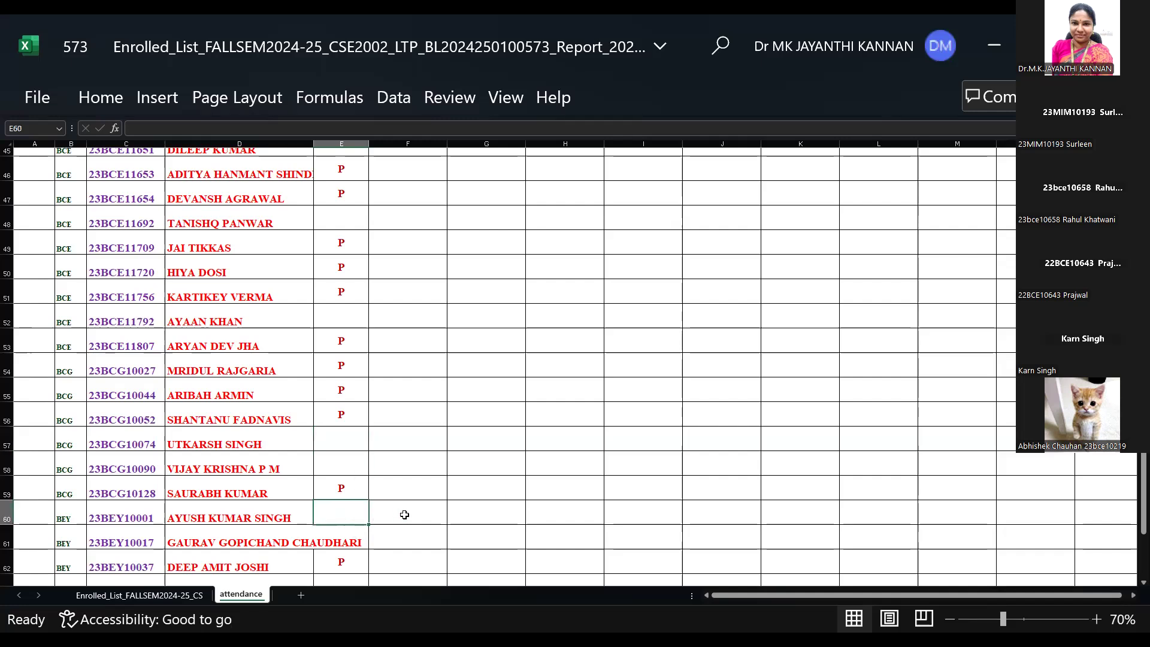
pyautogui.scroll(-1, 401, 515)
pyautogui.click(335, 453)
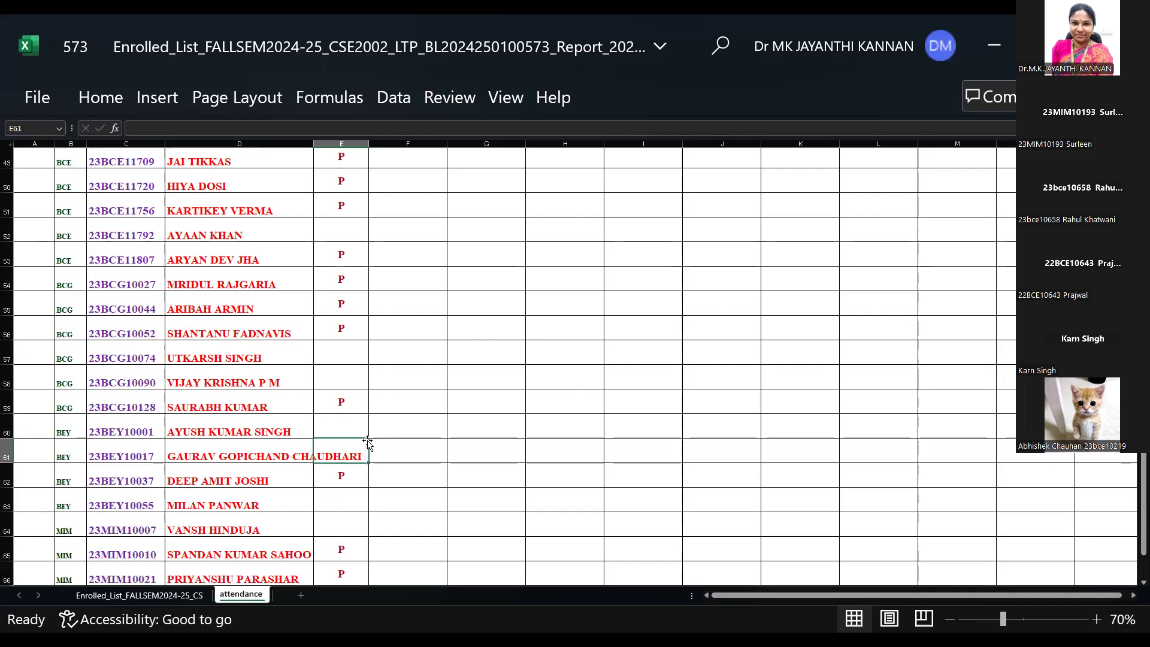
pyautogui.click(353, 496)
# Mark the MIM student in row 64 present by entering P in E64
pyautogui.click(340, 521)
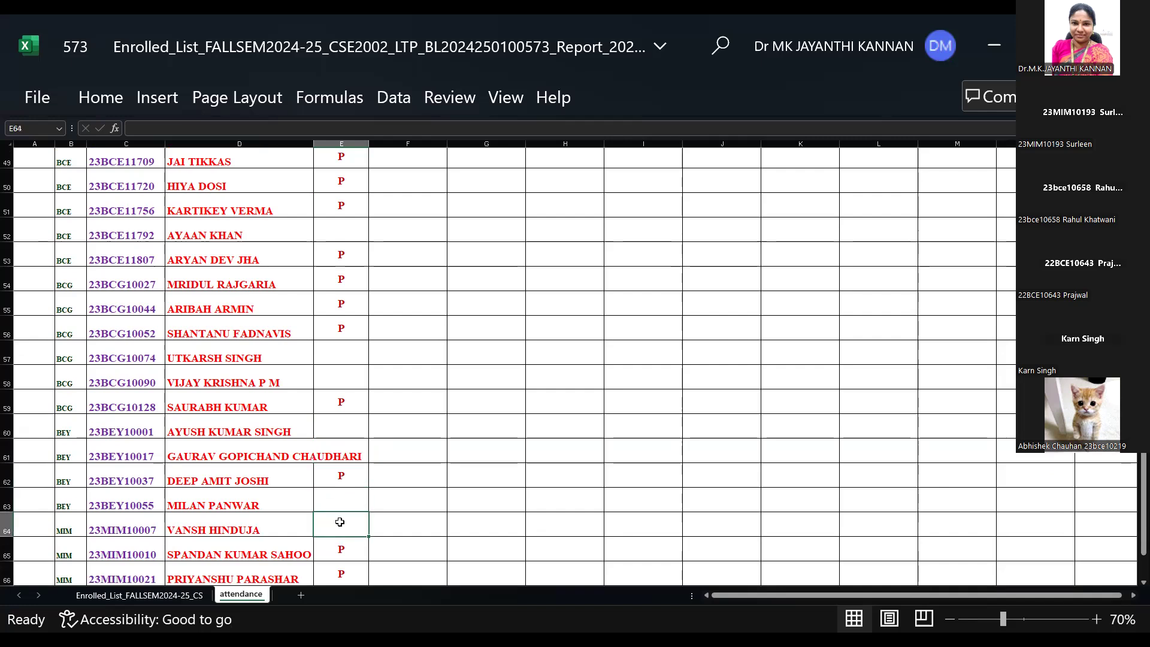
pyautogui.scroll(-3, 373, 516)
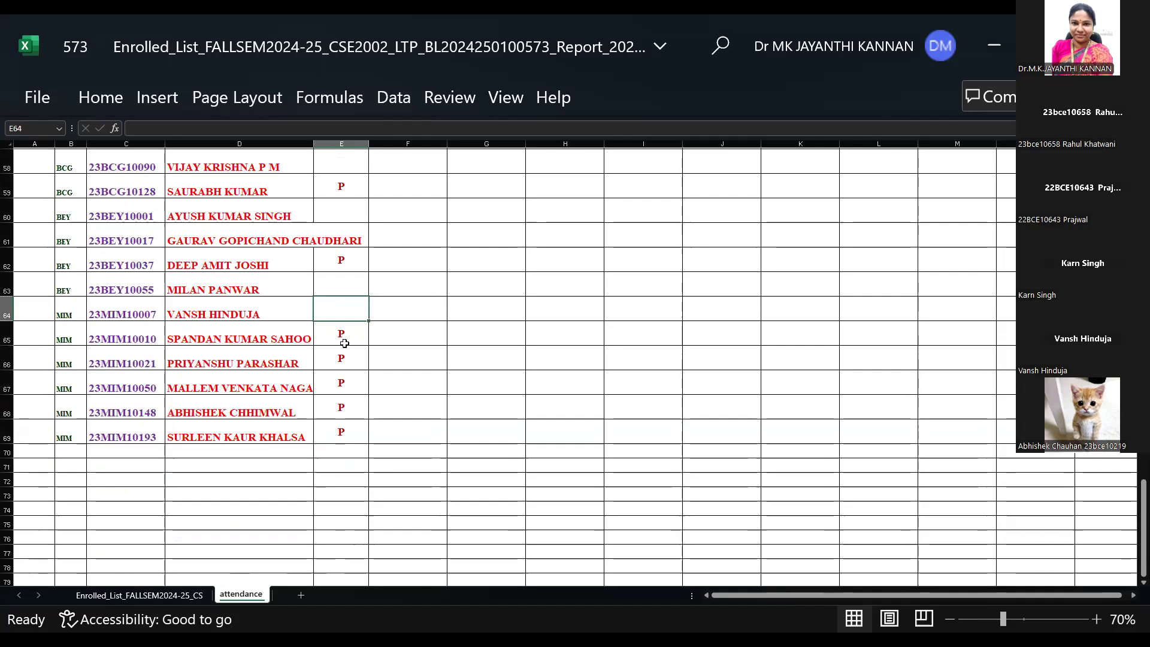
pyautogui.write('P')
# Review the SAT attendance marks through the whole student list, from the header row down to the last MIM students
pyautogui.scroll(2, 473, 372)
pyautogui.scroll(16, 487, 379)
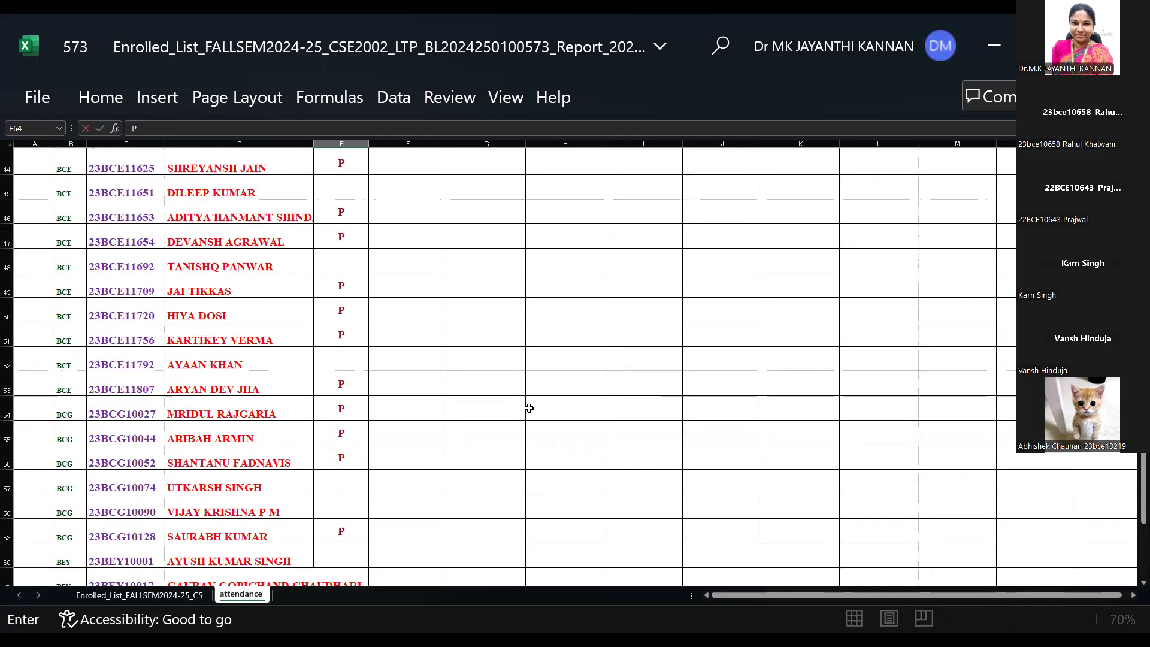
pyautogui.scroll(1, 533, 404)
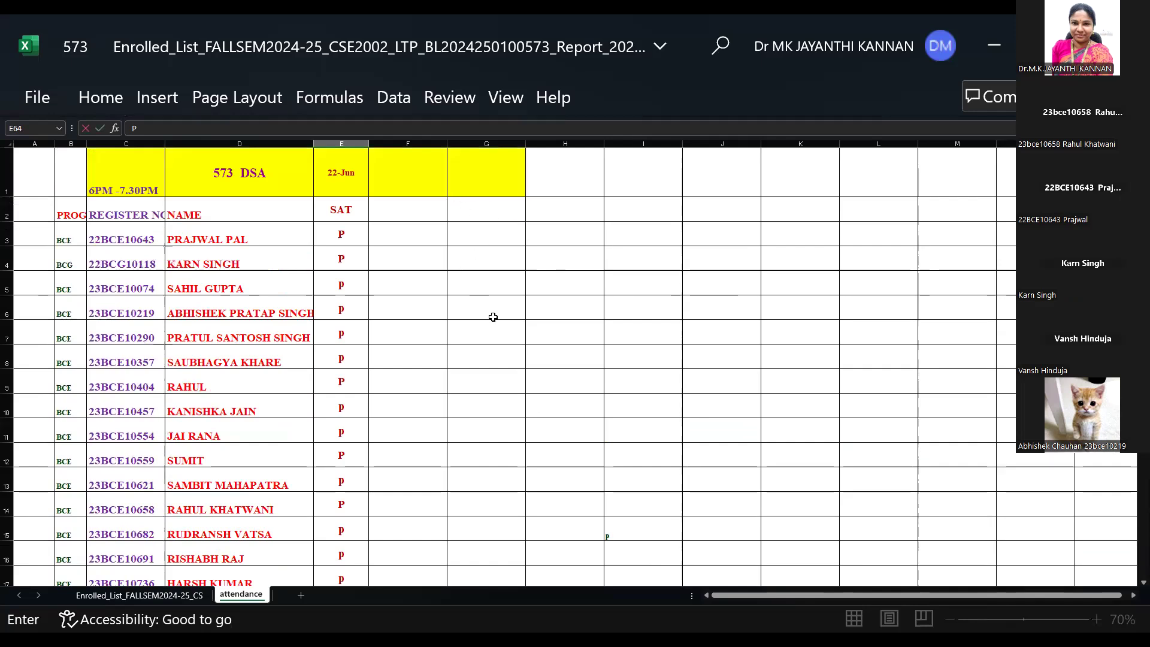
pyautogui.scroll(-1, 551, 328)
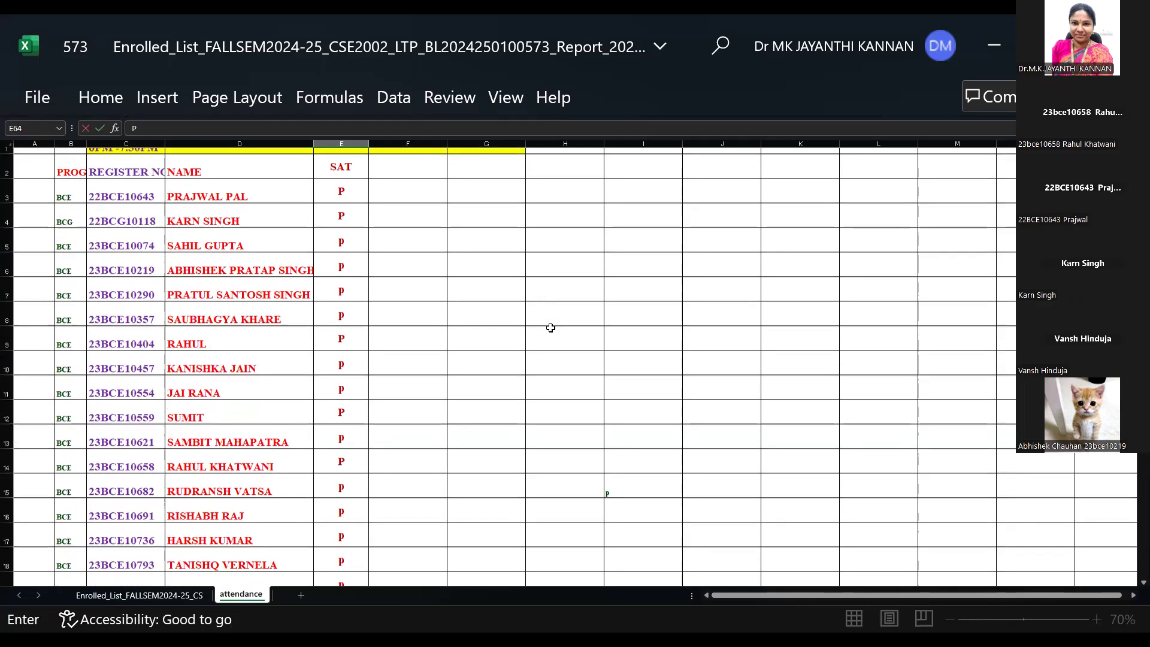
pyautogui.scroll(-5, 552, 327)
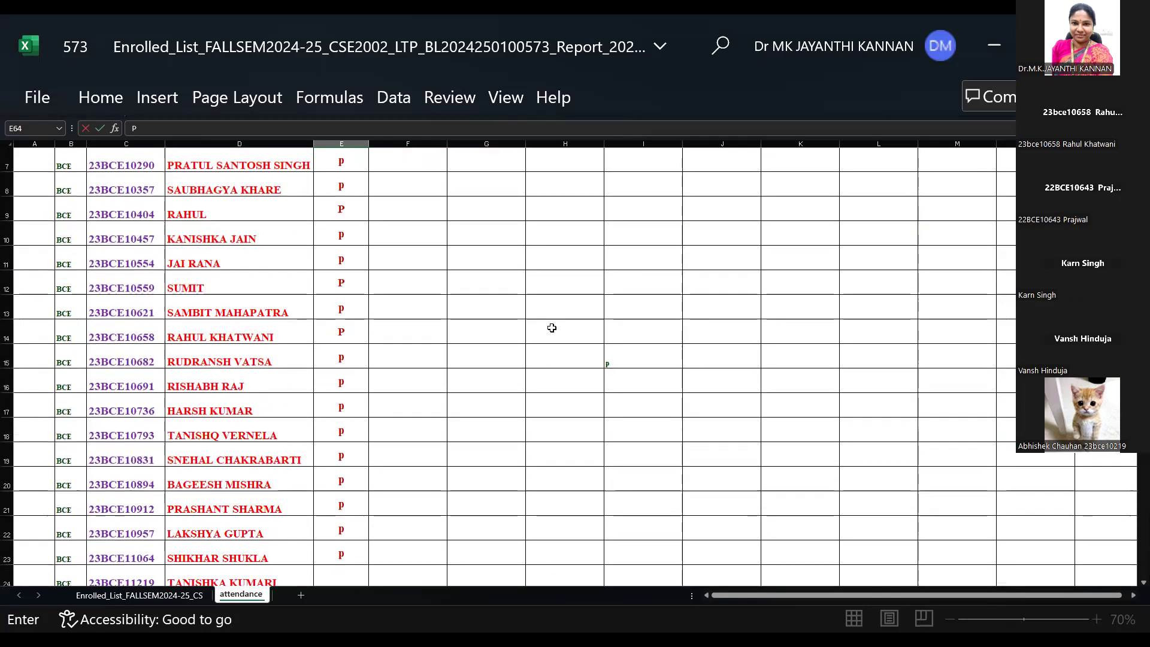
pyautogui.scroll(-5, 551, 328)
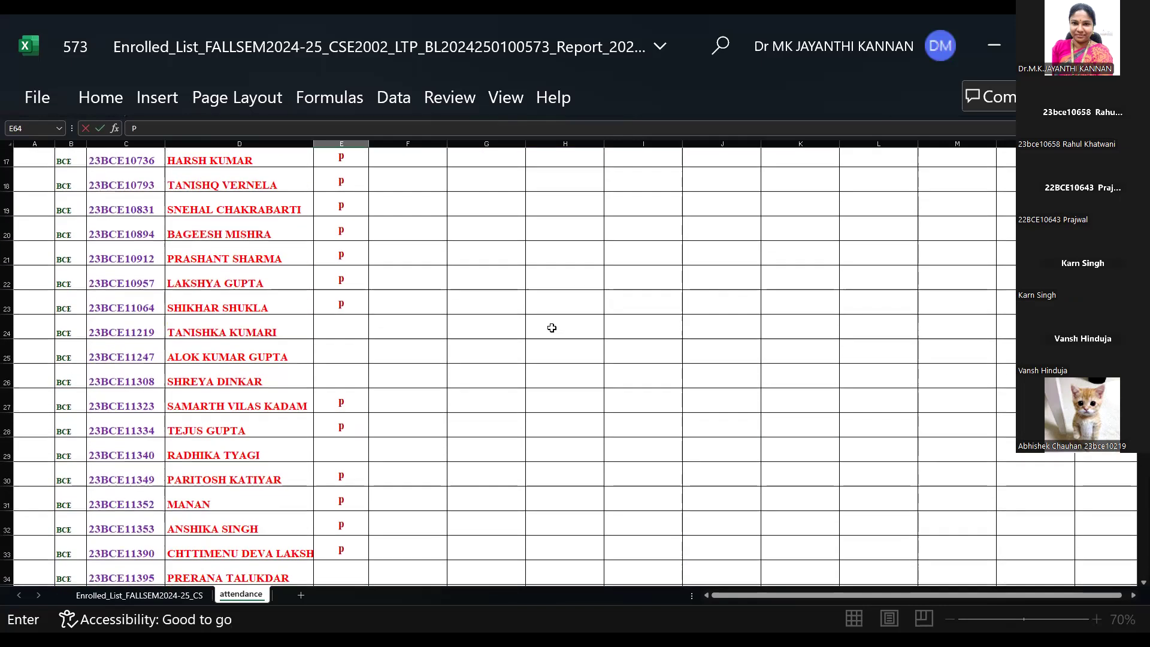
pyautogui.scroll(-8, 550, 327)
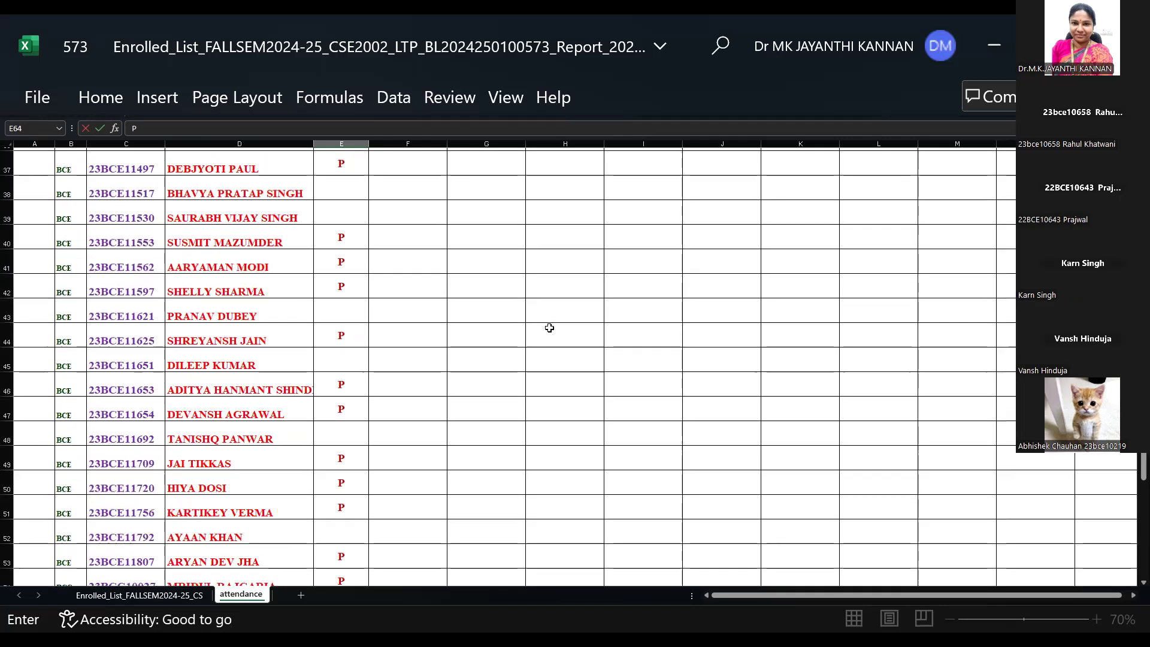
pyautogui.scroll(-5, 549, 326)
# Save the attendance workbook
pyautogui.press('Escape')
pyautogui.click(42, 104)
pyautogui.click(52, 339)
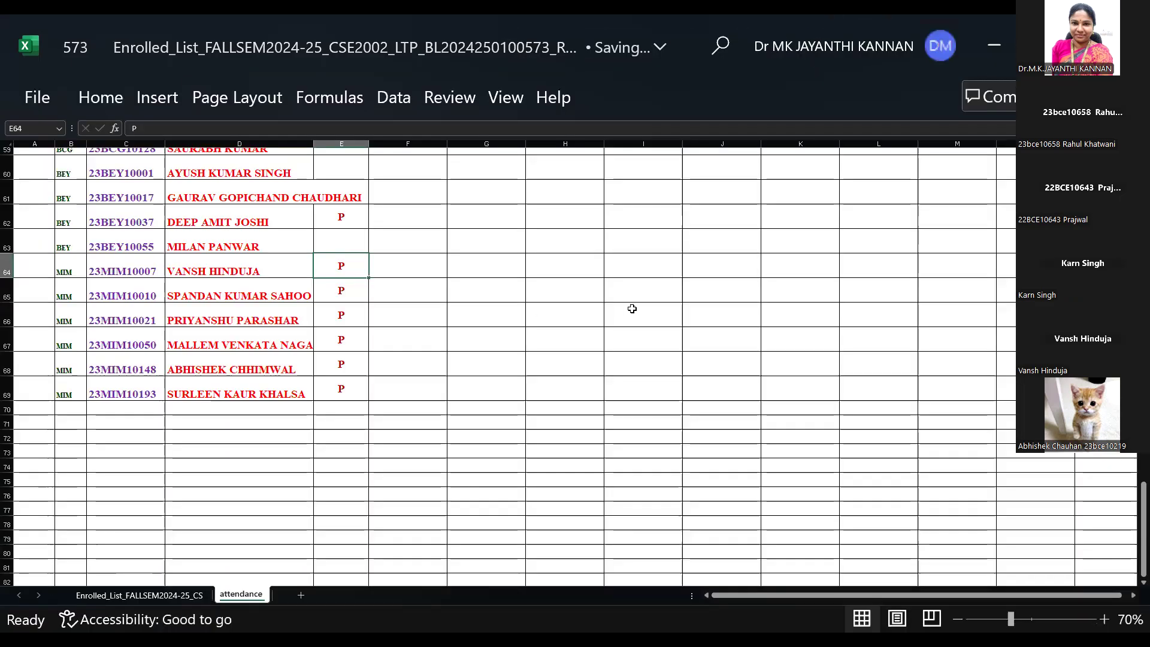